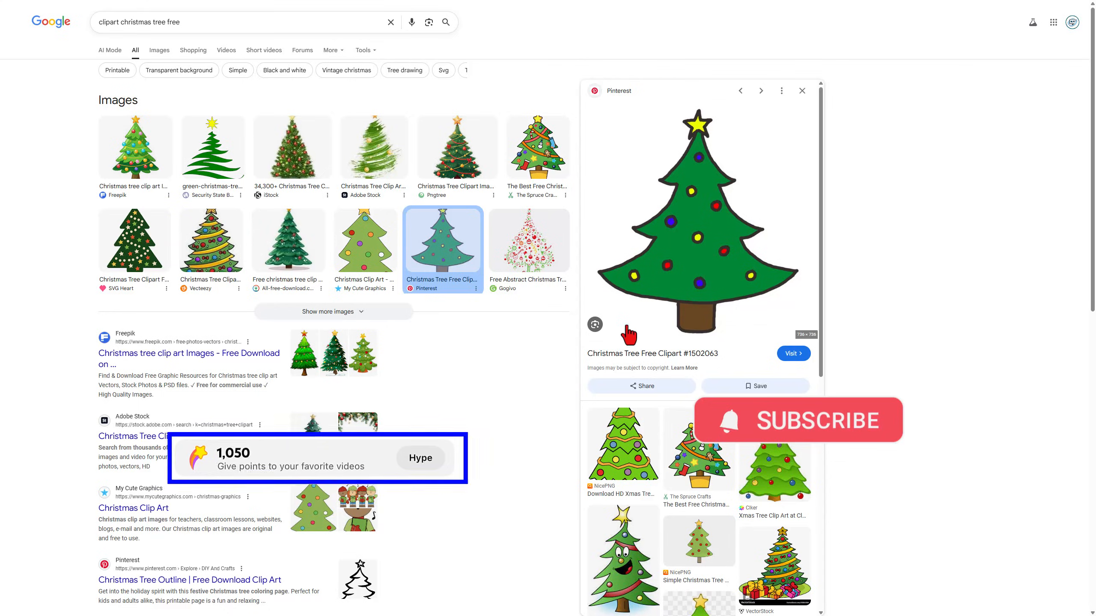
# Save the green Christmas tree clipart image from the image search to the Downloads folder
pyautogui.click(595, 325)
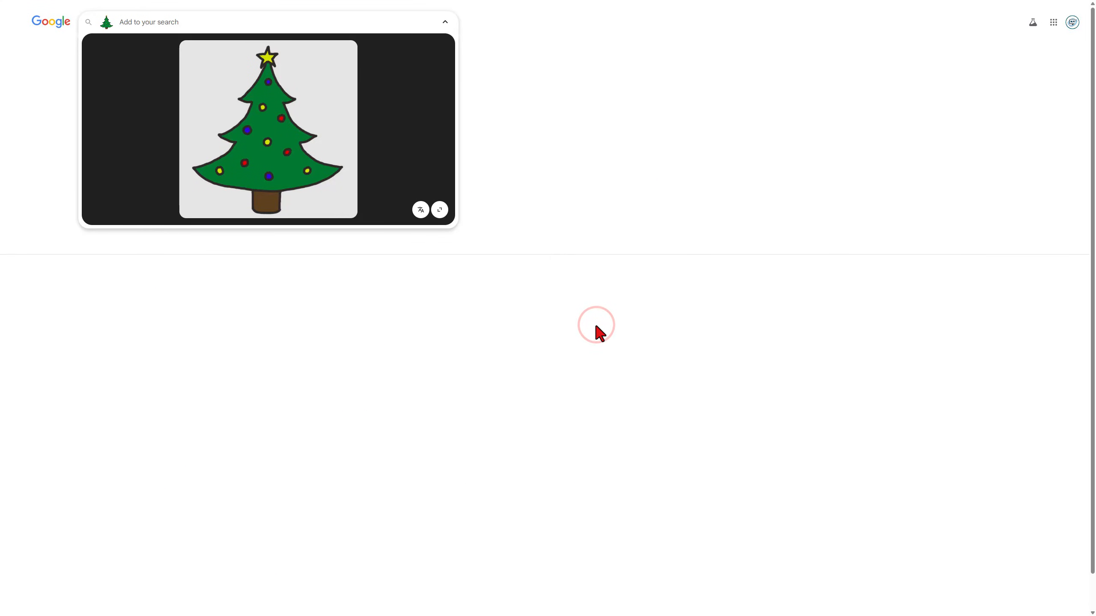
pyautogui.rightClick(229, 84)
pyautogui.click(256, 110)
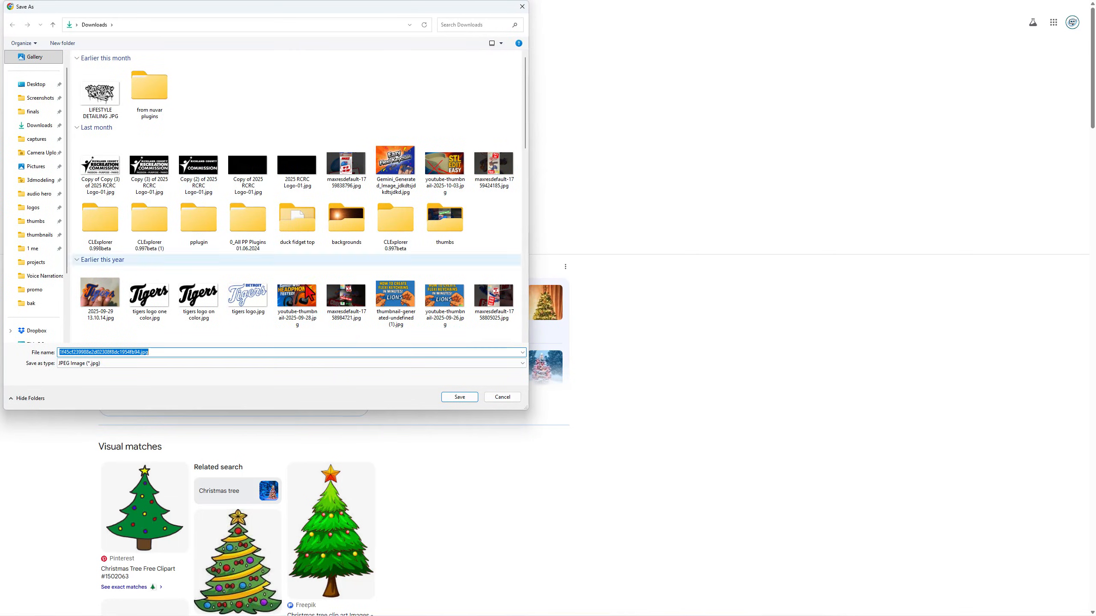
pyautogui.click(457, 398)
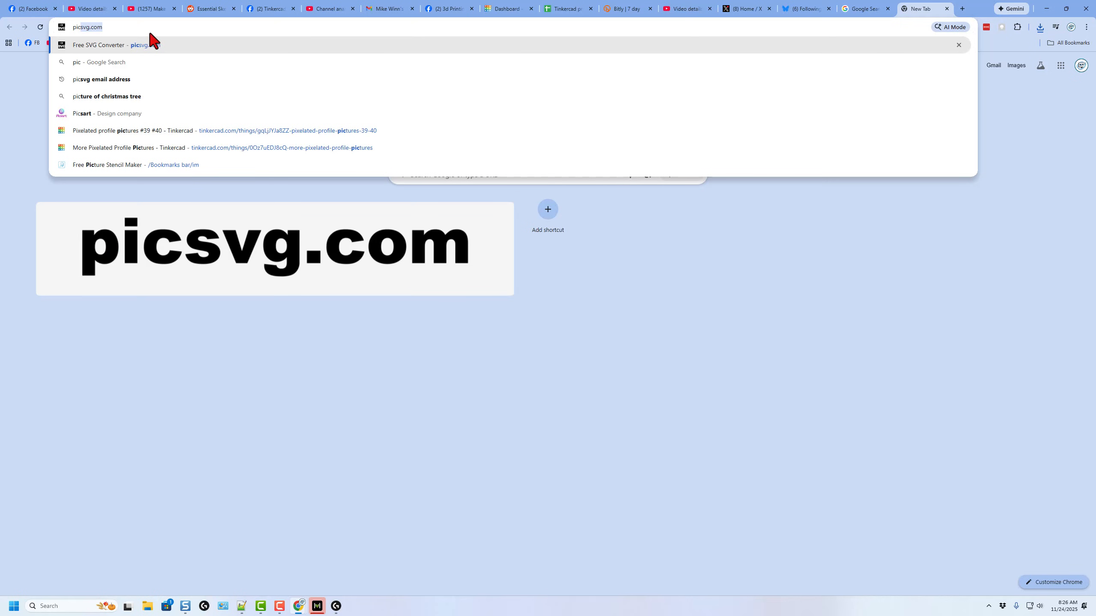
# Open picsvg.com and switch the browser to full screen
pyautogui.click(149, 29)
pyautogui.press('Return')
pyautogui.press('F11')
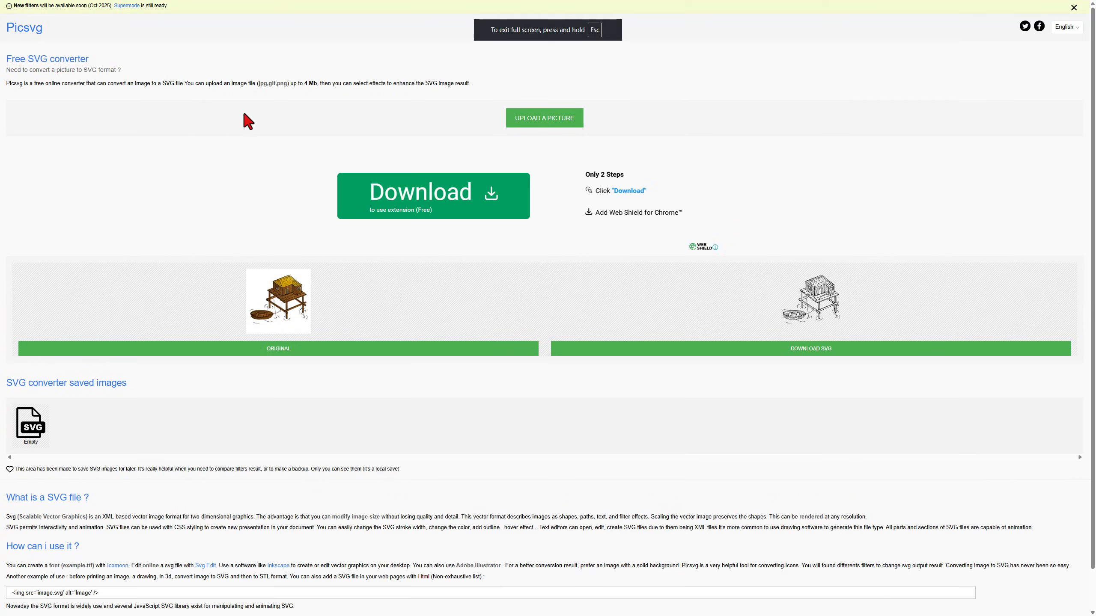
# Upload the downloaded Christmas tree image to the SVG converter
pyautogui.click(537, 121)
pyautogui.doubleClick(111, 84)
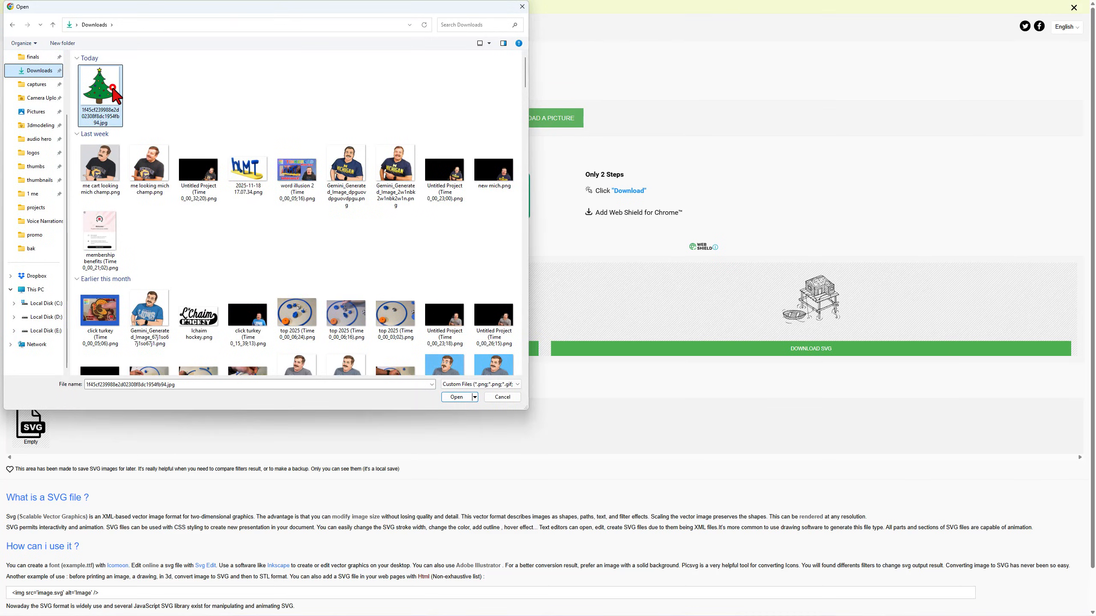
pyautogui.click(571, 268)
pyautogui.click(569, 323)
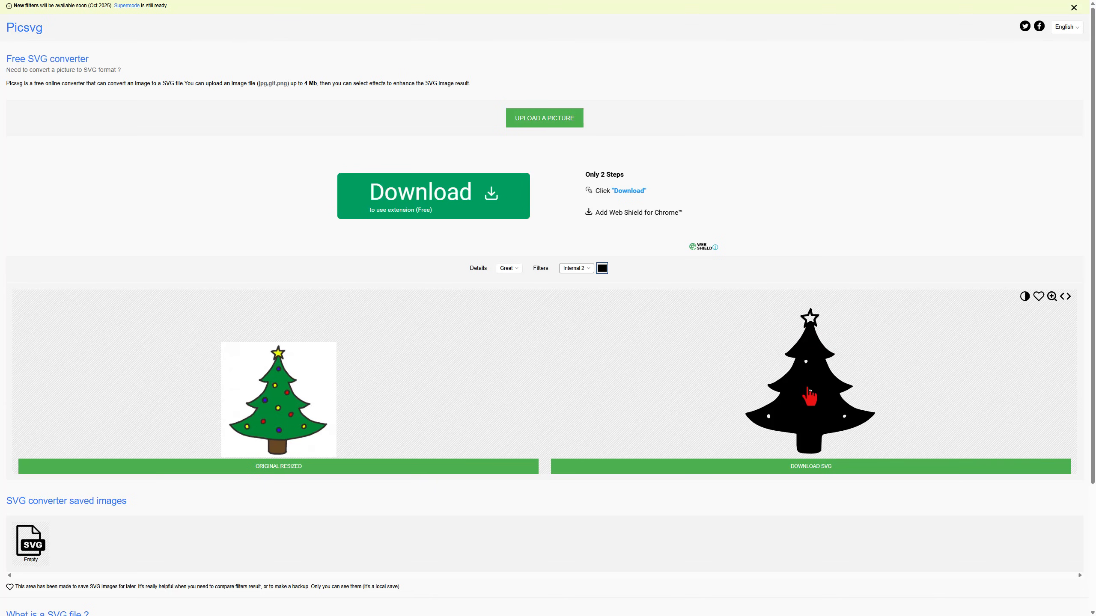
# Download the converted SVG and save it as ctree.svg
pyautogui.click(810, 467)
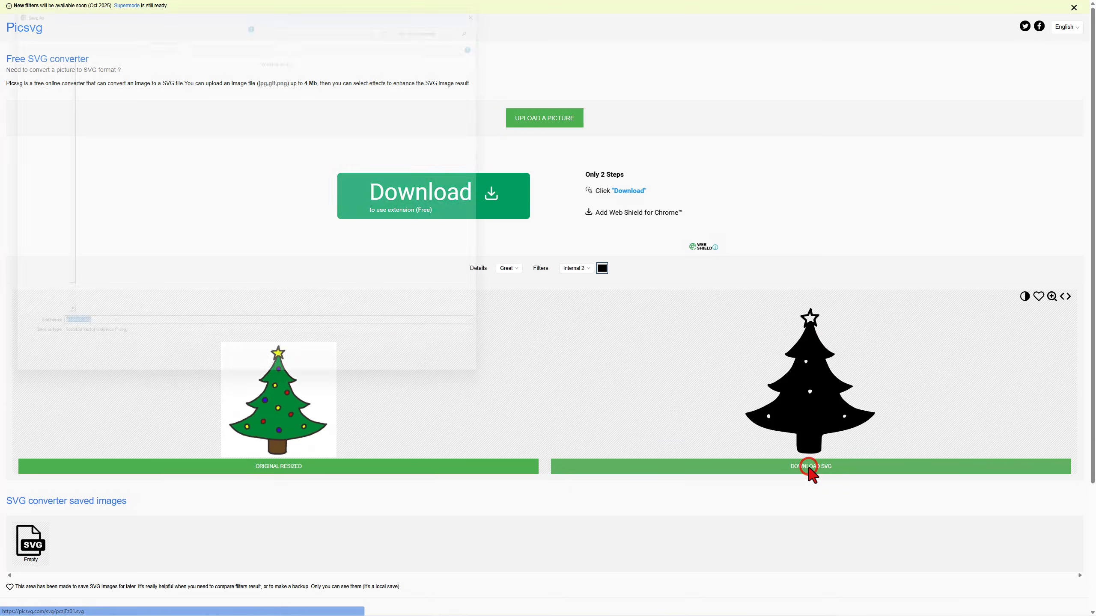
pyautogui.click(76, 353)
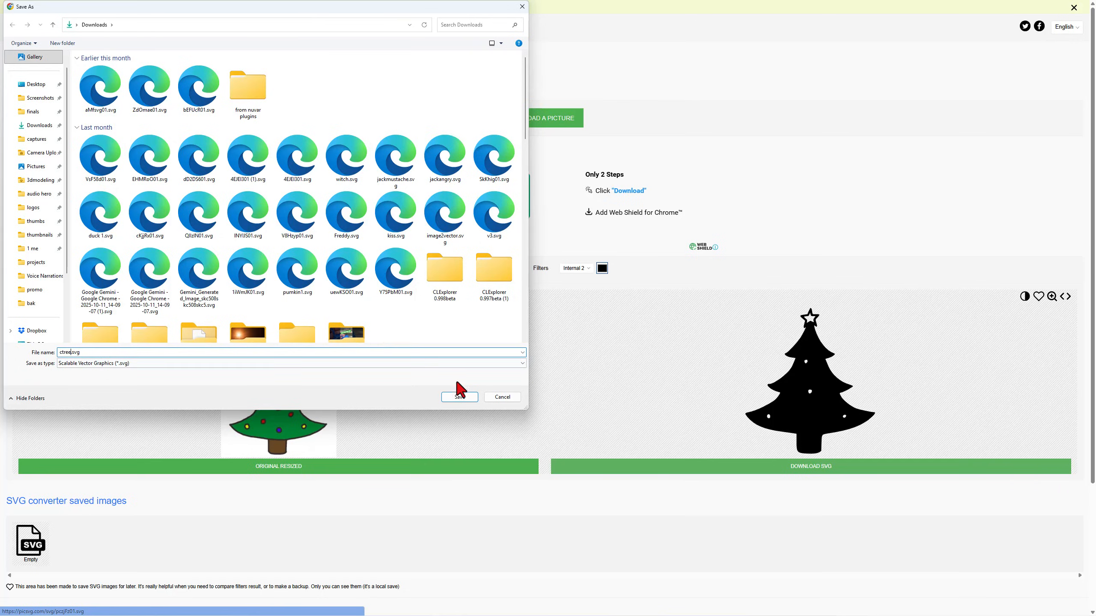
pyautogui.click(462, 398)
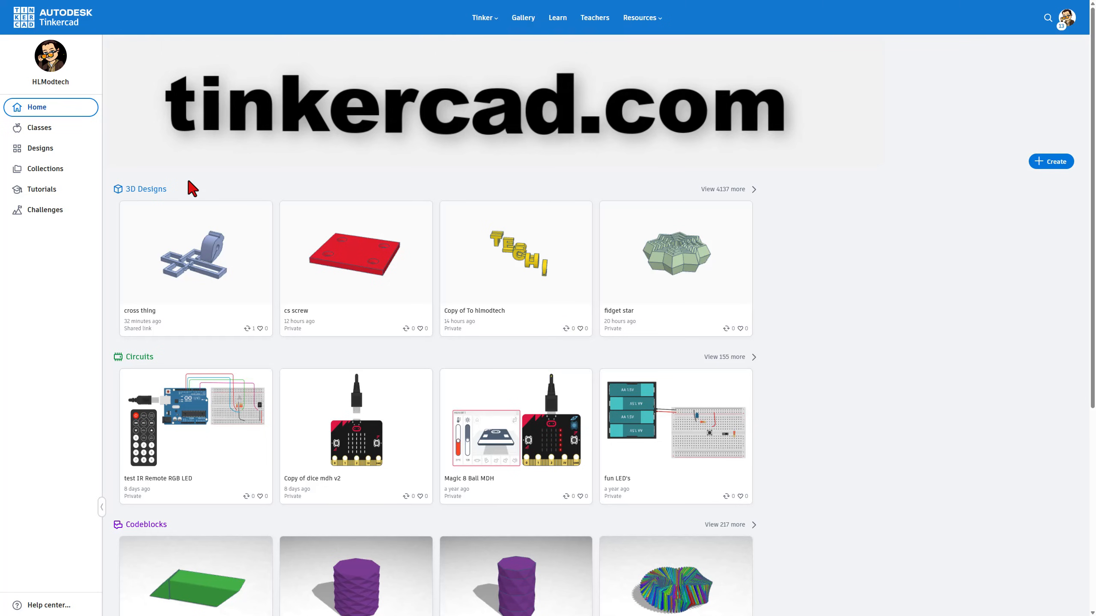
# Create a new 3D design and rename it tree cake pop
pyautogui.click(1052, 161)
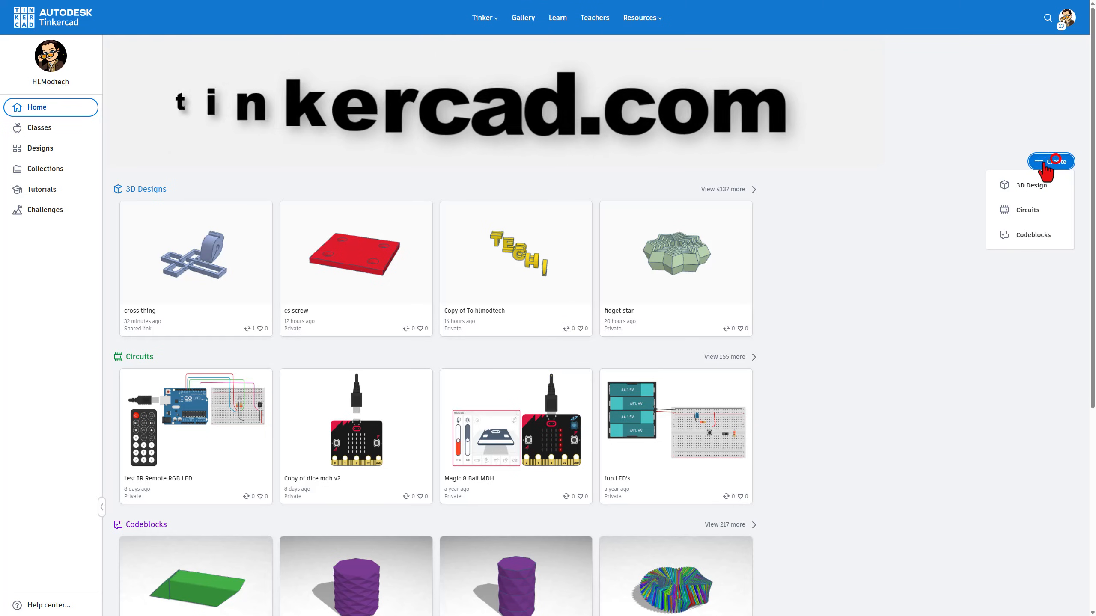
pyautogui.click(1025, 185)
pyautogui.click(71, 9)
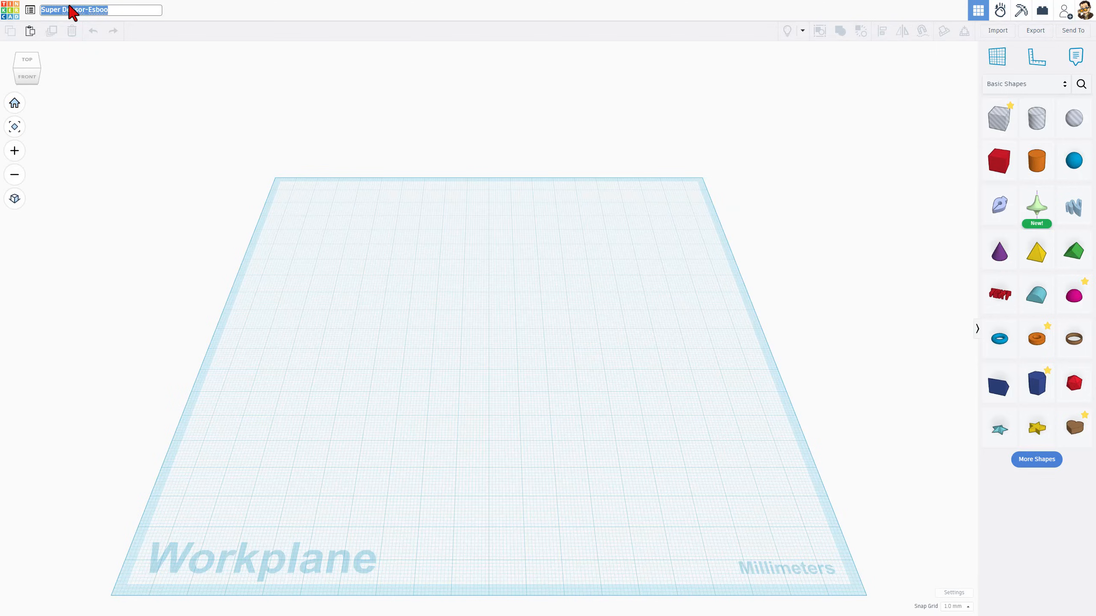
pyautogui.tripleClick(109, 10)
pyautogui.write('tree ')
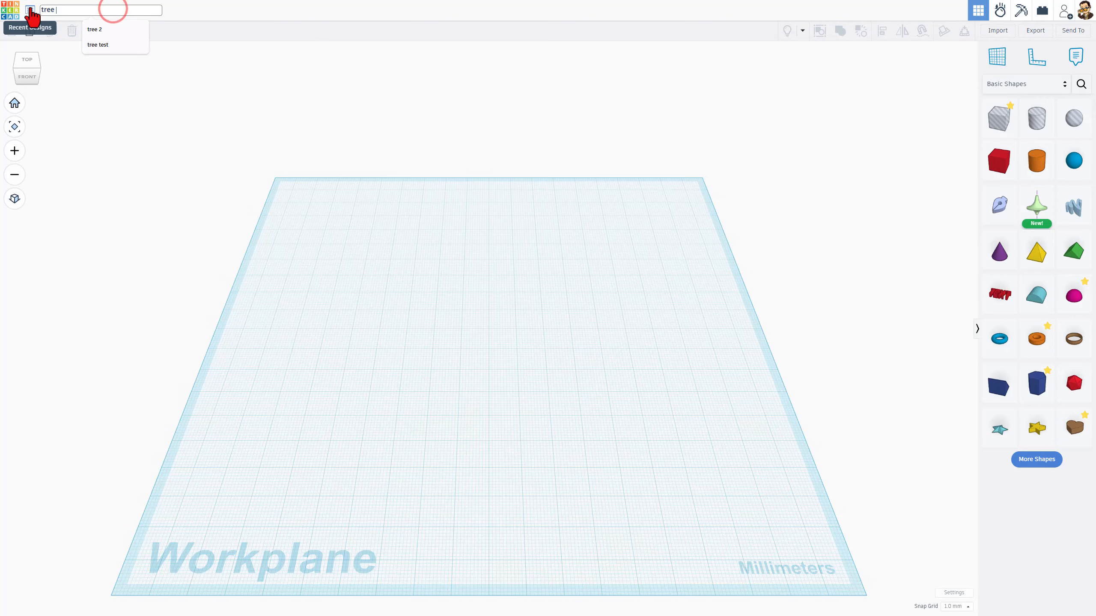
pyautogui.write('cake pop')
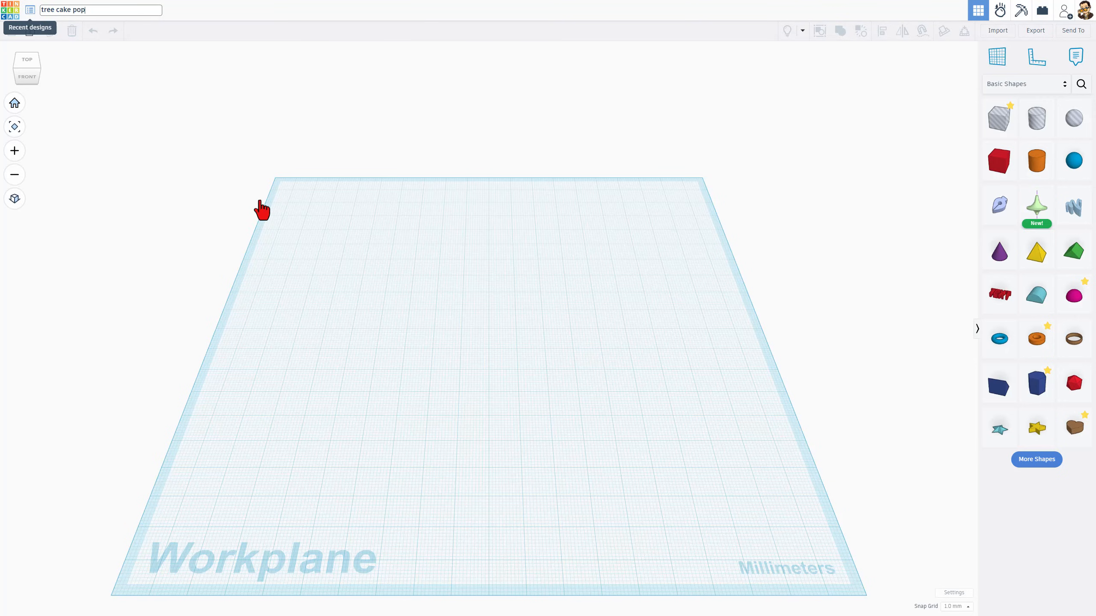
pyautogui.click(260, 201)
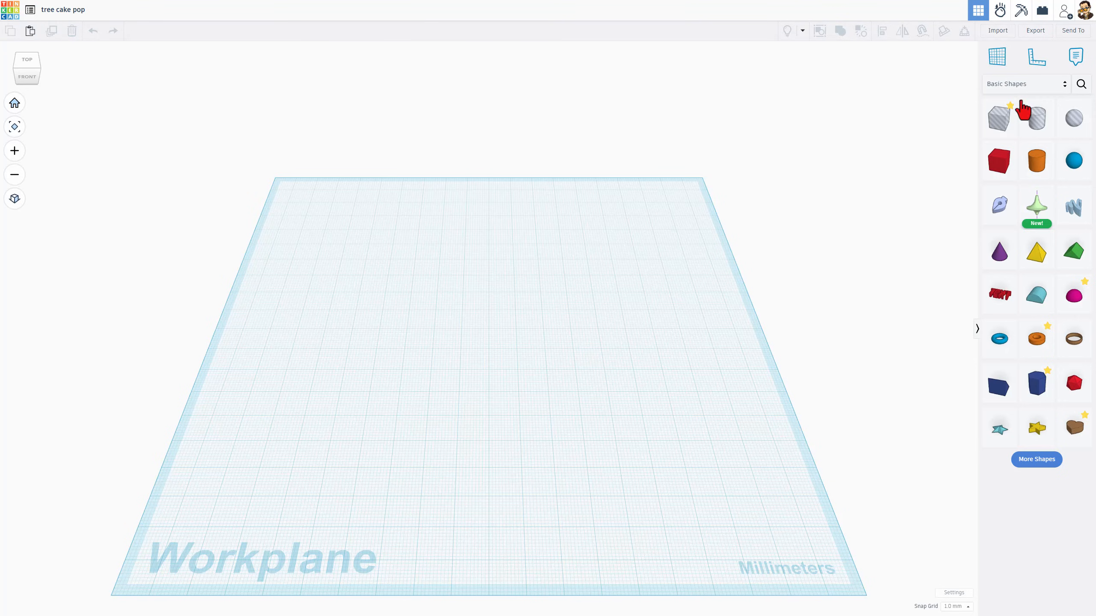
# Import ctree.svg centred on Art with its length set to 65 mm
pyautogui.click(1014, 35)
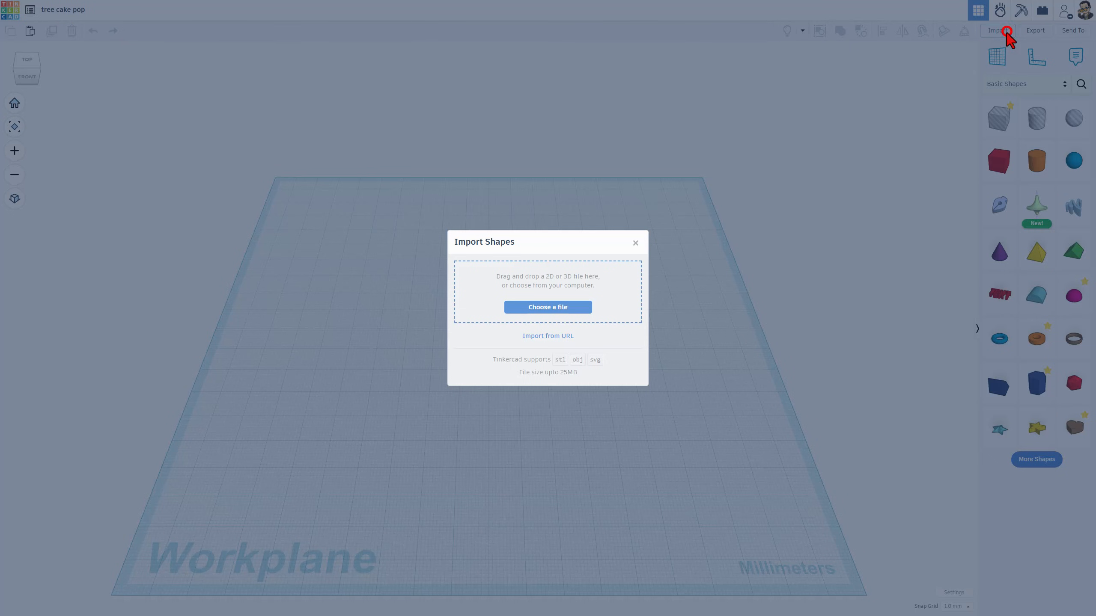
pyautogui.click(568, 306)
pyautogui.doubleClick(92, 88)
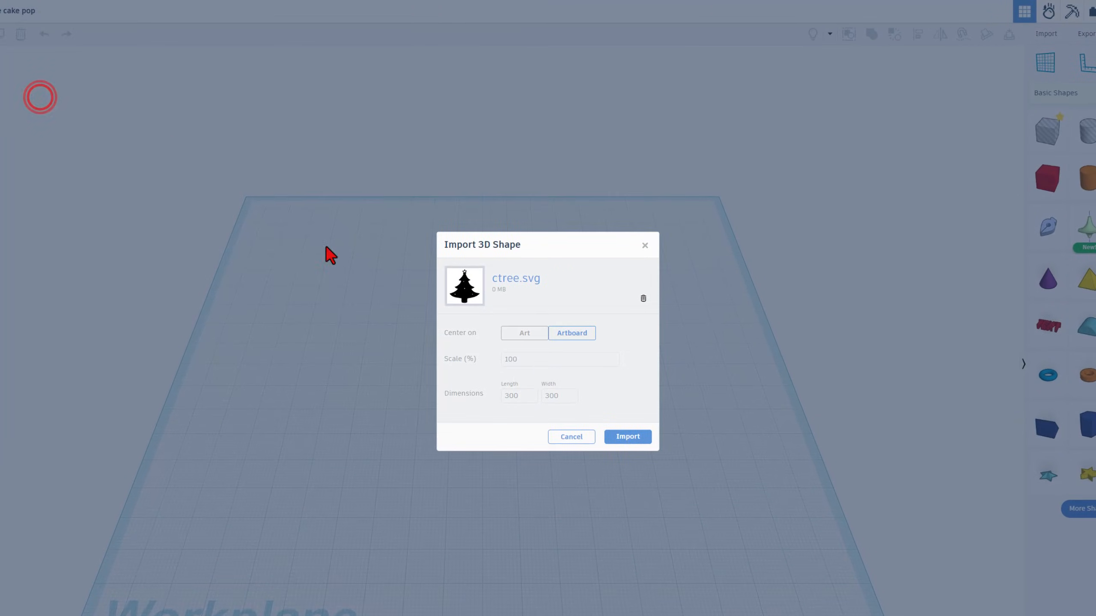
pyautogui.click(525, 332)
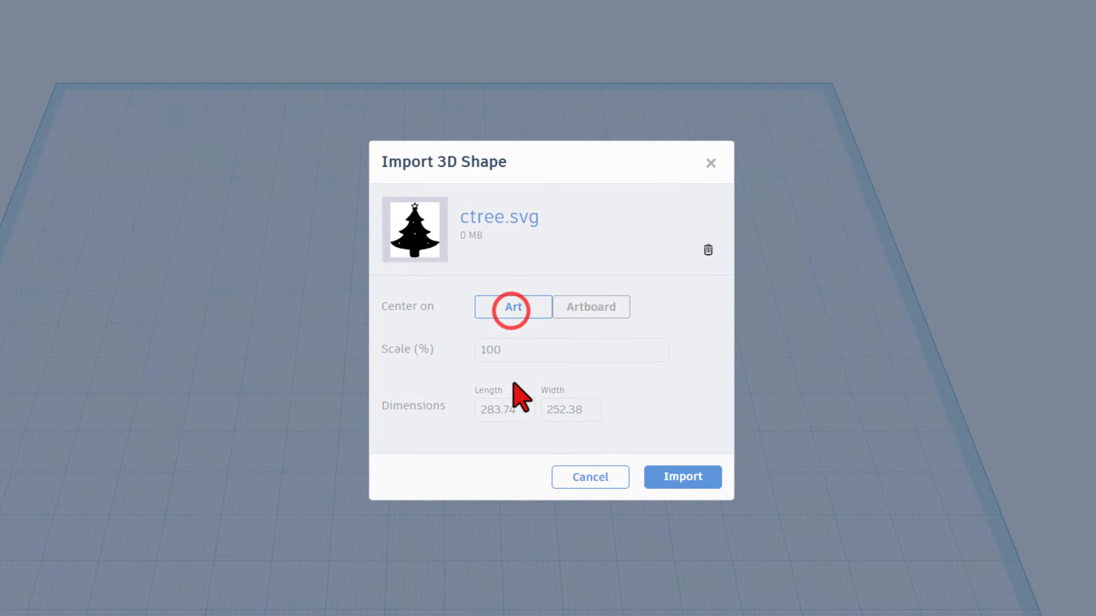
pyautogui.click(515, 411)
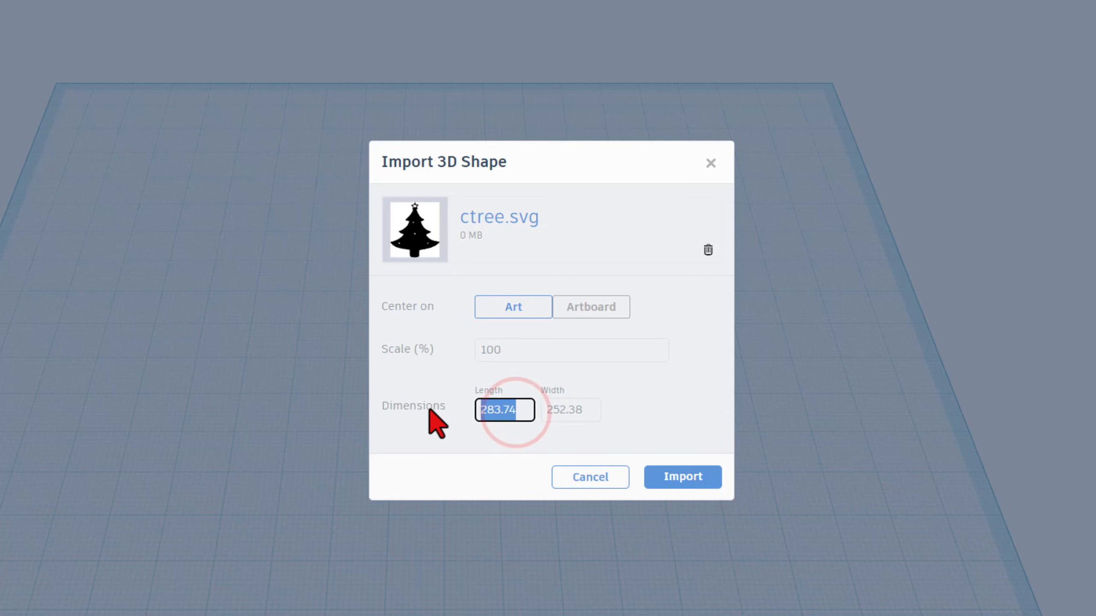
pyautogui.write('65')
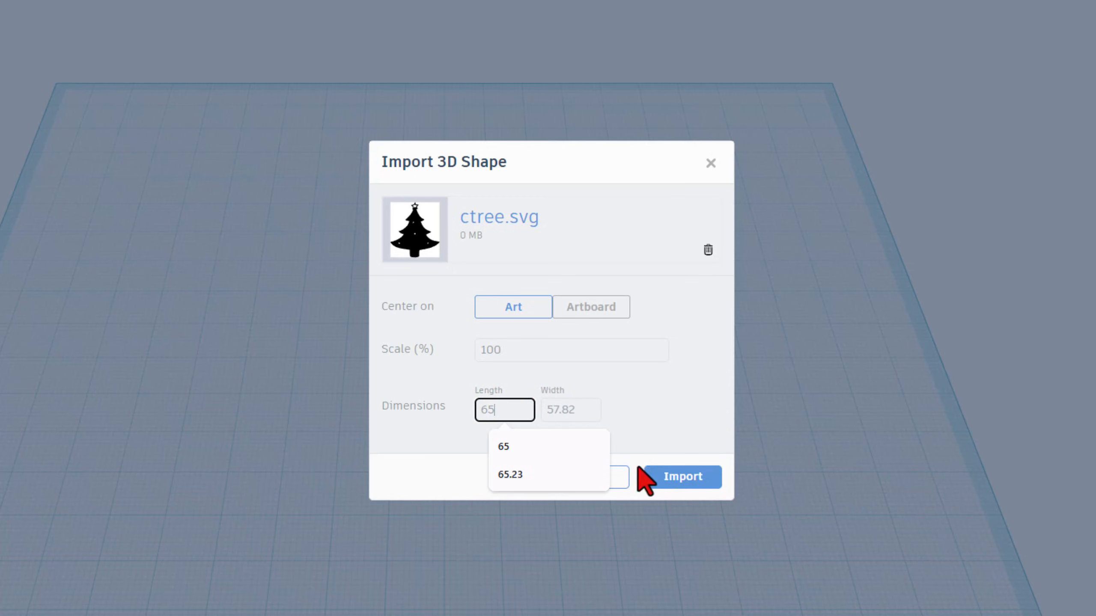
pyautogui.click(666, 473)
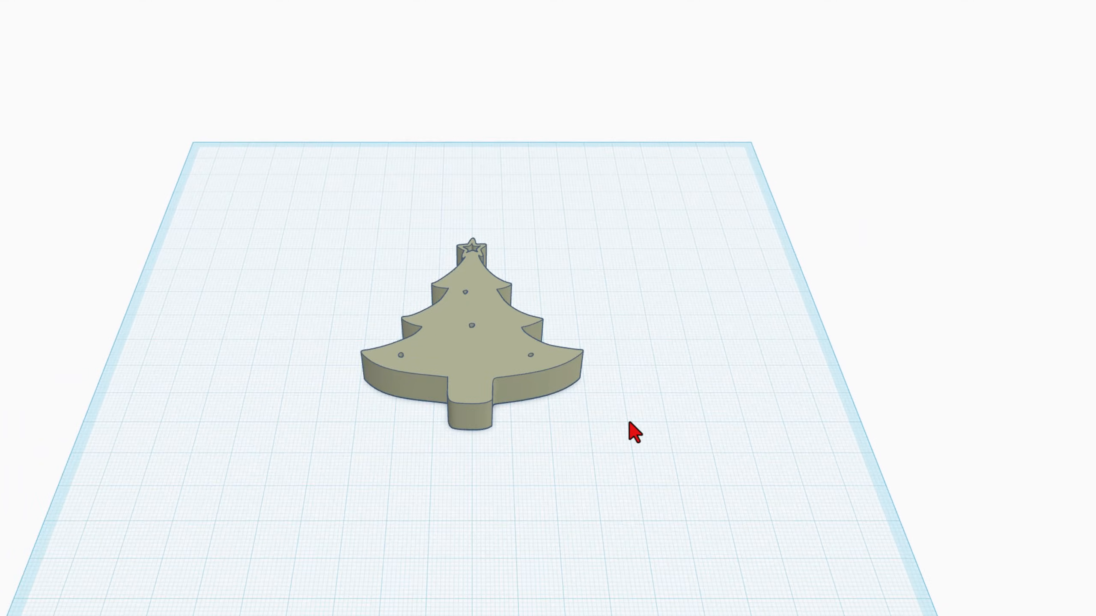
# Set the tree shape's Fill Mode to Outer Line with a line width of 2
pyautogui.moveTo(630, 416); pyautogui.dragTo(641, 444, button='right')
pyautogui.scroll(3, 502, 179)
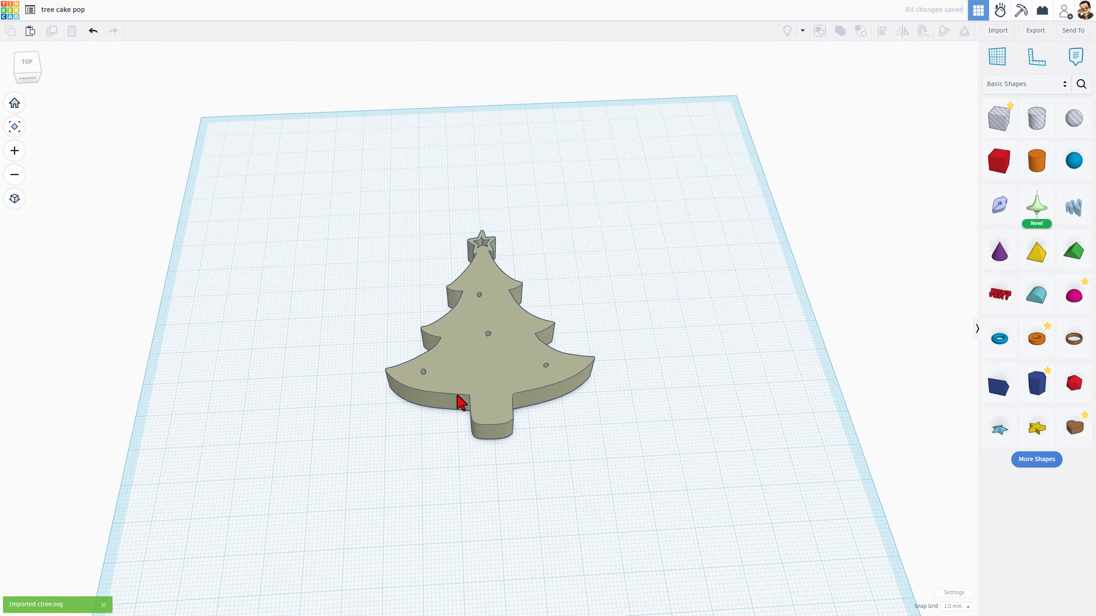
pyautogui.click(508, 374)
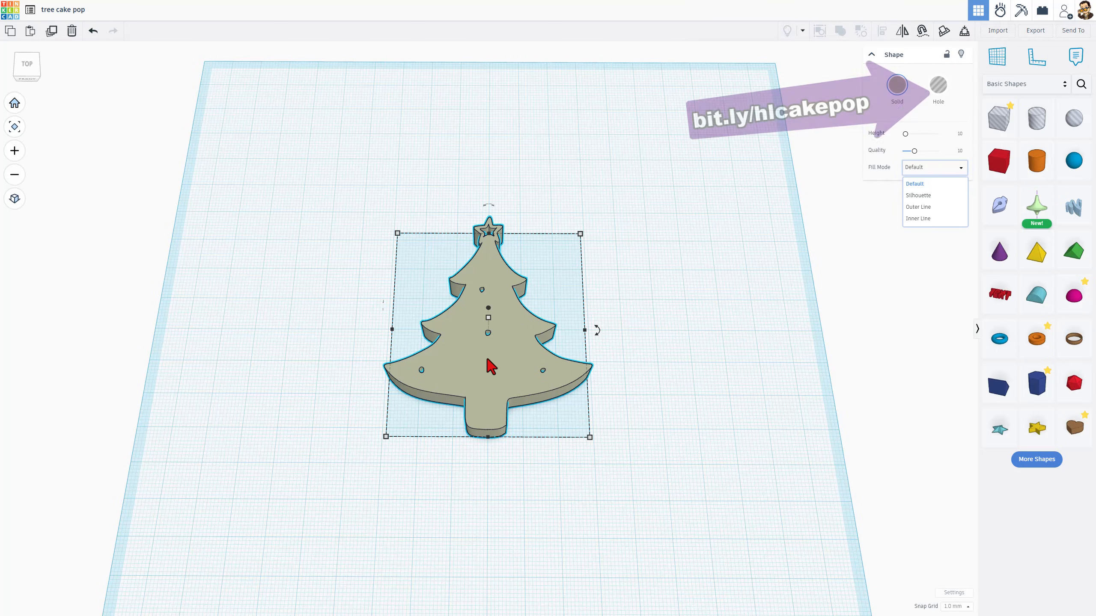
pyautogui.moveTo(489, 362)
pyautogui.mouseDown(button='right')
pyautogui.moveTo(516, 362)
pyautogui.moveTo(482, 360)
pyautogui.mouseUp(button='right')
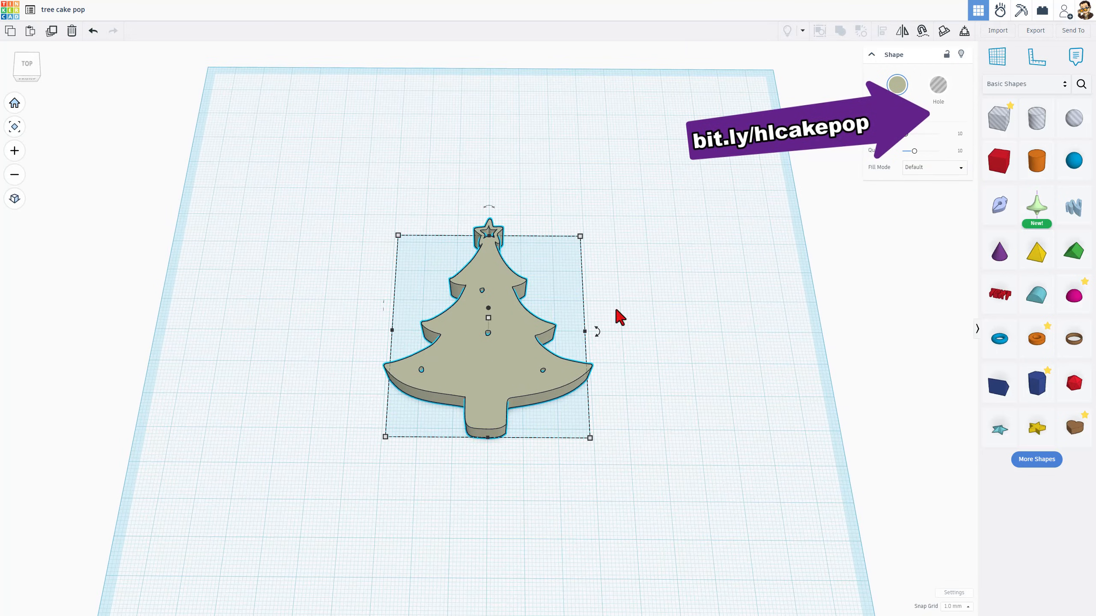
pyautogui.click(926, 168)
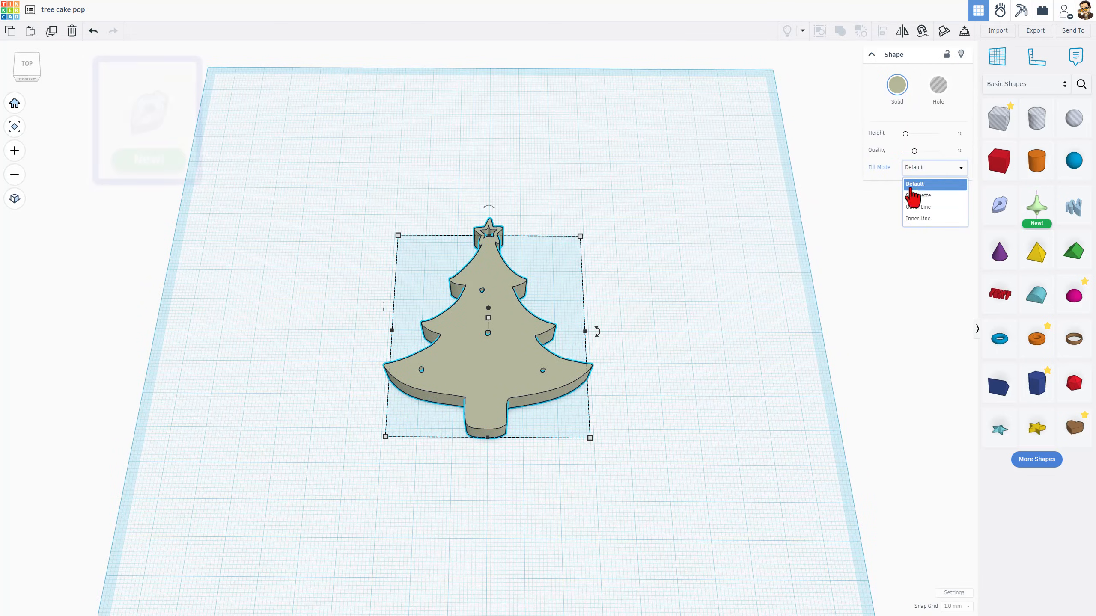
pyautogui.click(517, 332)
pyautogui.moveTo(602, 338); pyautogui.dragTo(578, 380, button='right')
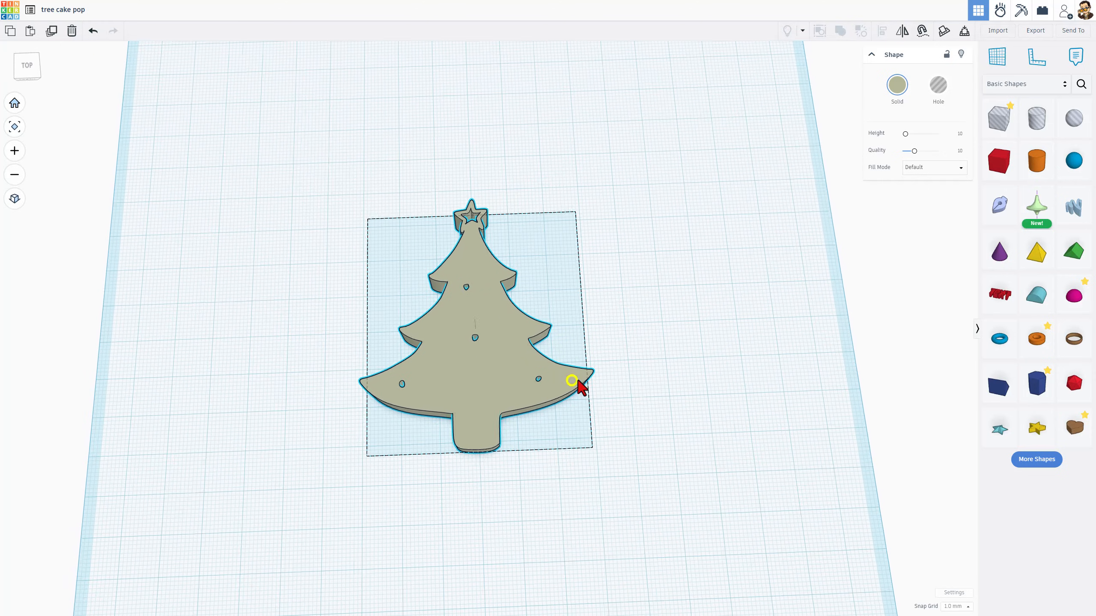
pyautogui.click(925, 167)
pyautogui.click(923, 207)
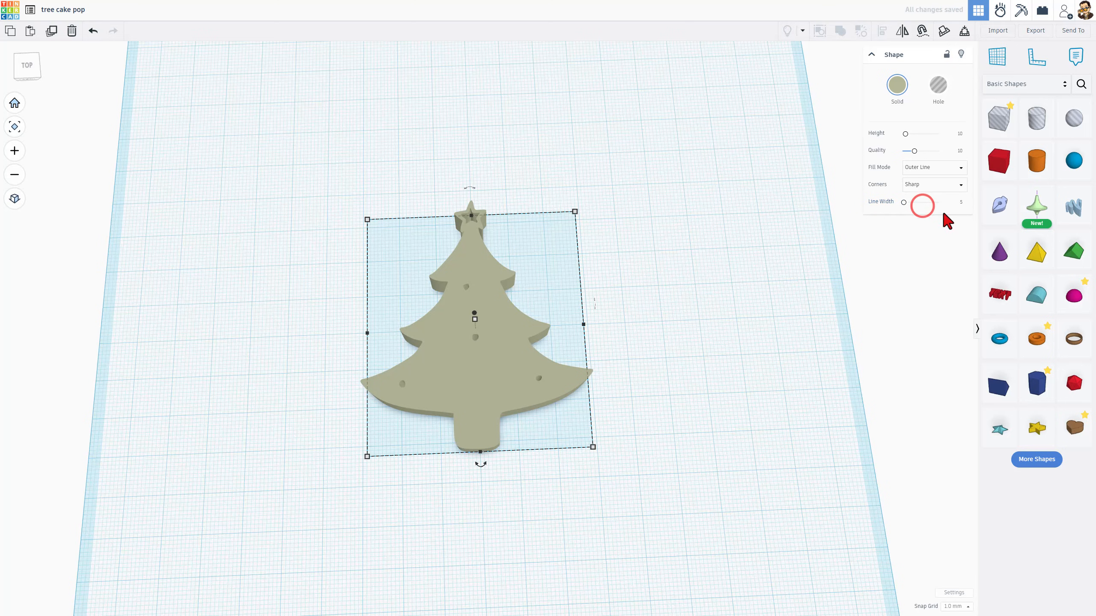
pyautogui.click(958, 202)
pyautogui.write('2')
pyautogui.press('Return')
# Open the tree outline in the sketch editor
pyautogui.scroll(3, 457, 330)
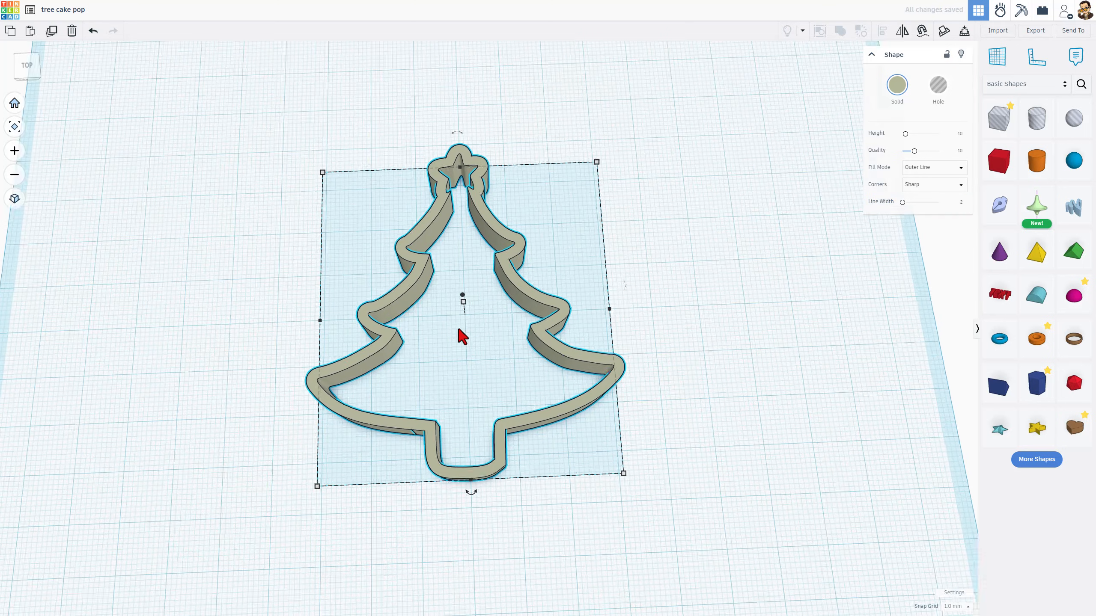
pyautogui.moveTo(471, 344)
pyautogui.mouseDown(button='right')
pyautogui.moveTo(470, 296)
pyautogui.moveTo(474, 314)
pyautogui.mouseUp(button='right')
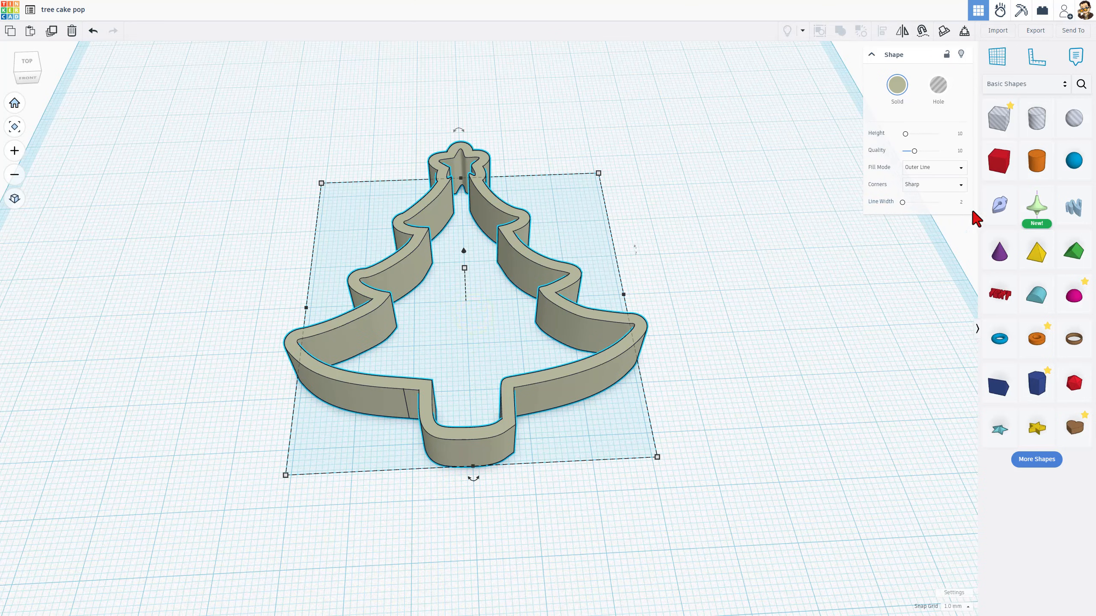
pyautogui.moveTo(998, 222)
pyautogui.mouseDown()
pyautogui.moveTo(487, 288)
pyautogui.moveTo(449, 305)
pyautogui.moveTo(482, 288)
pyautogui.moveTo(471, 309)
pyautogui.moveTo(464, 295)
pyautogui.mouseUp()
pyautogui.scroll(2, 463, 298)
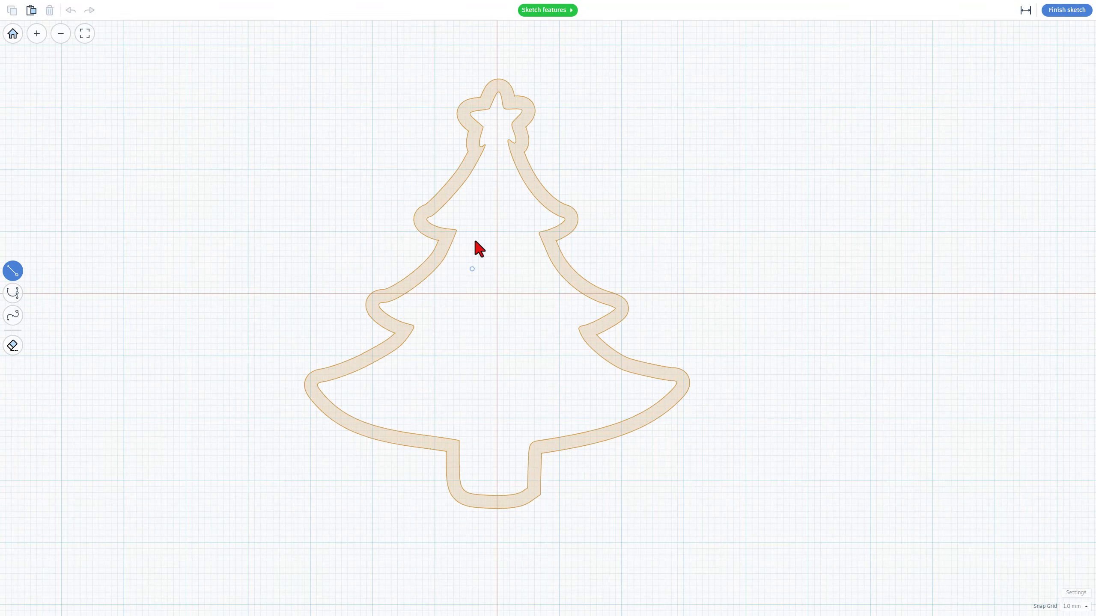
pyautogui.scroll(-1, 470, 205)
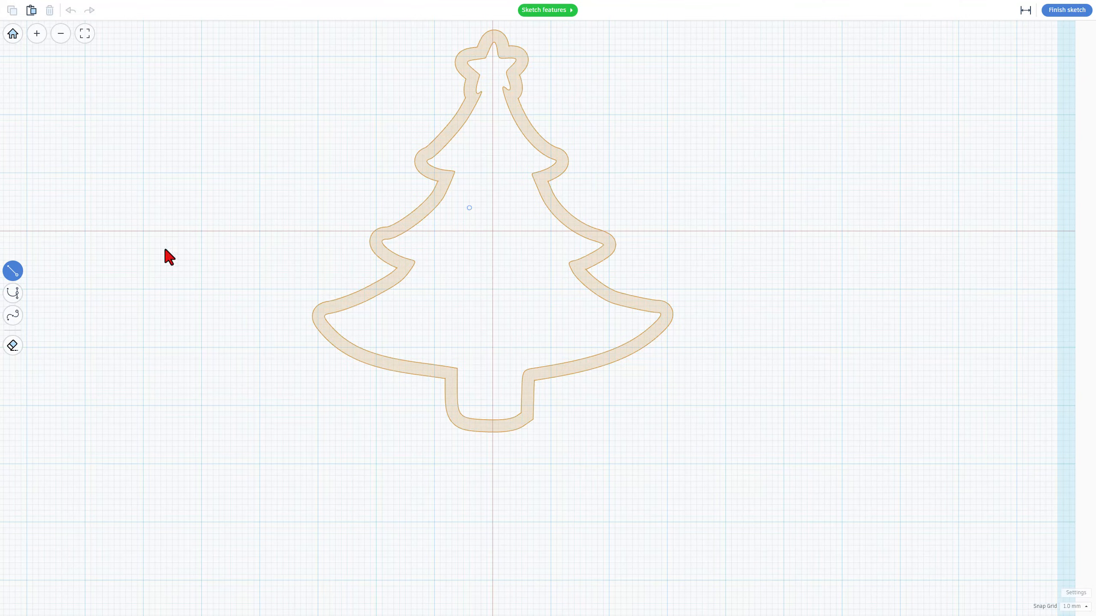
# Browse the sketching help pages: What's New, Pen Tool, Path Strokes, Edit Tool, Actions and Add Points
pyautogui.click(550, 10)
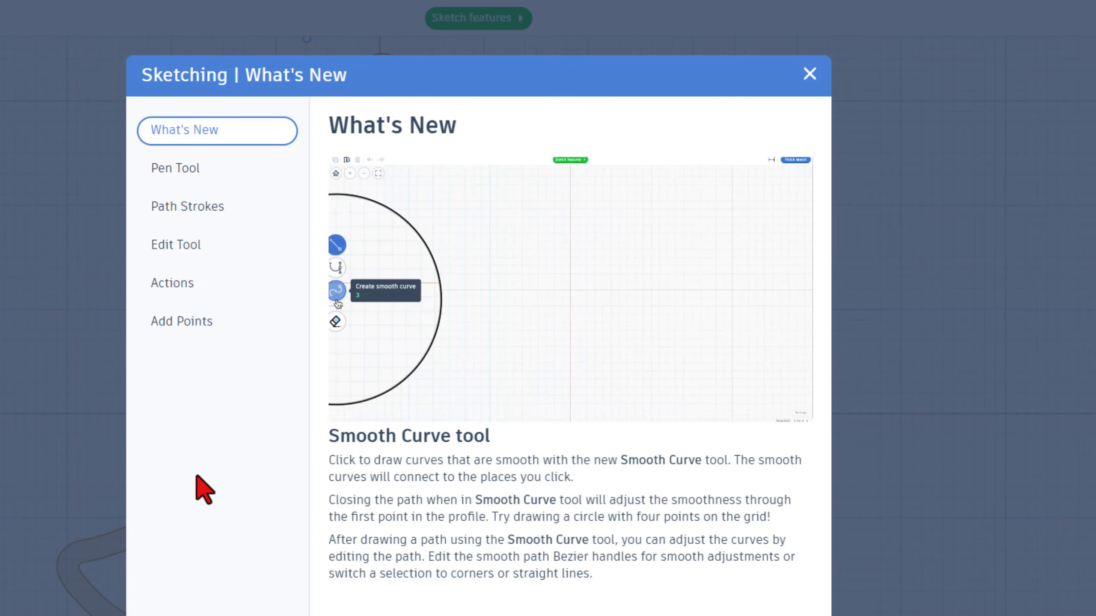
pyautogui.click(177, 170)
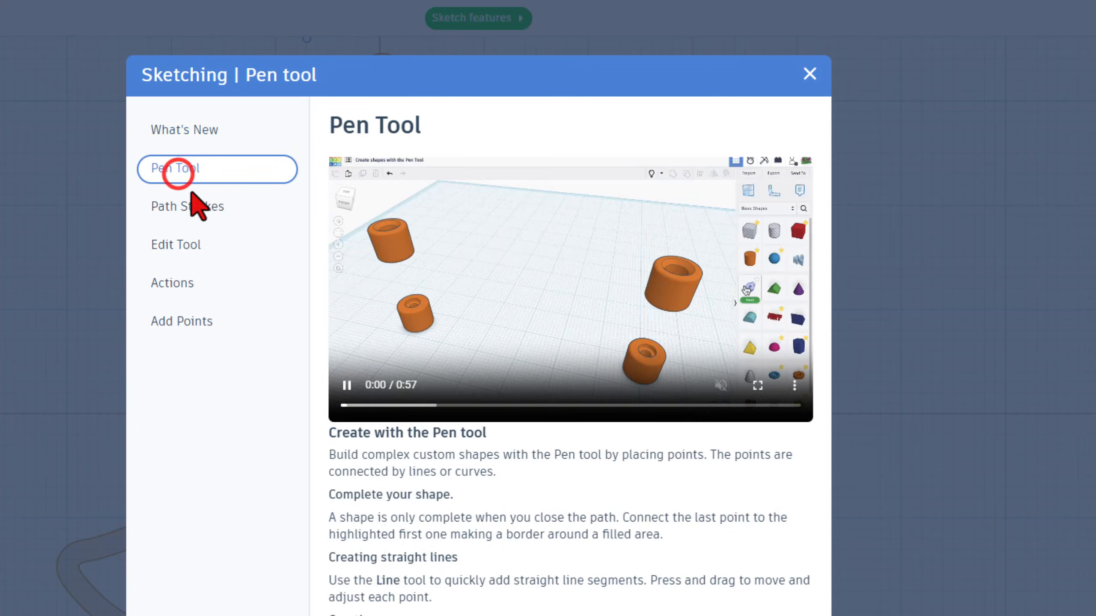
pyautogui.click(186, 207)
pyautogui.click(176, 245)
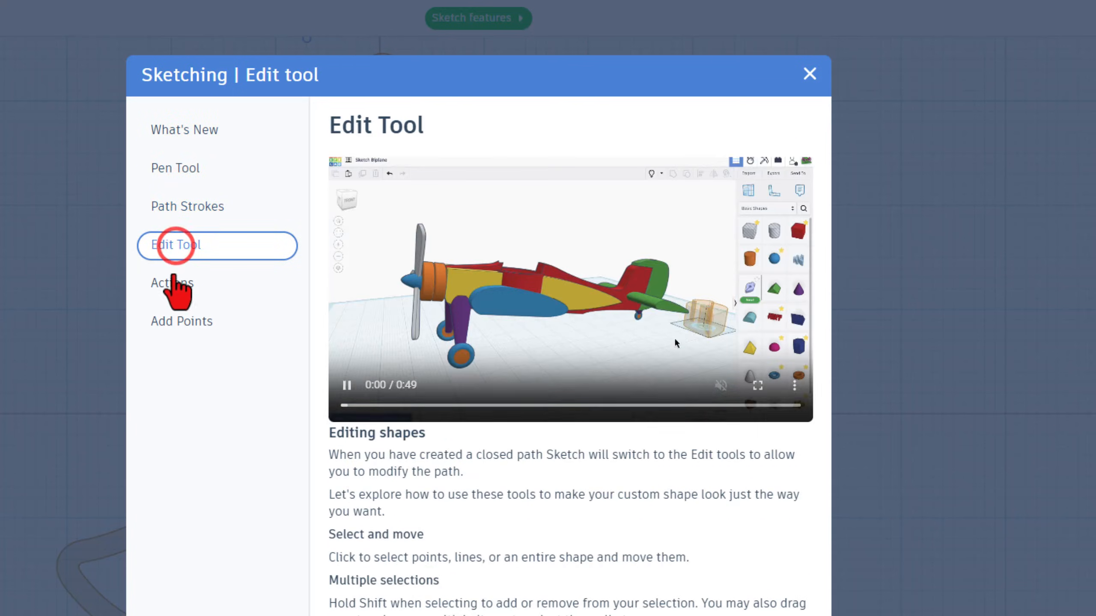
pyautogui.click(173, 283)
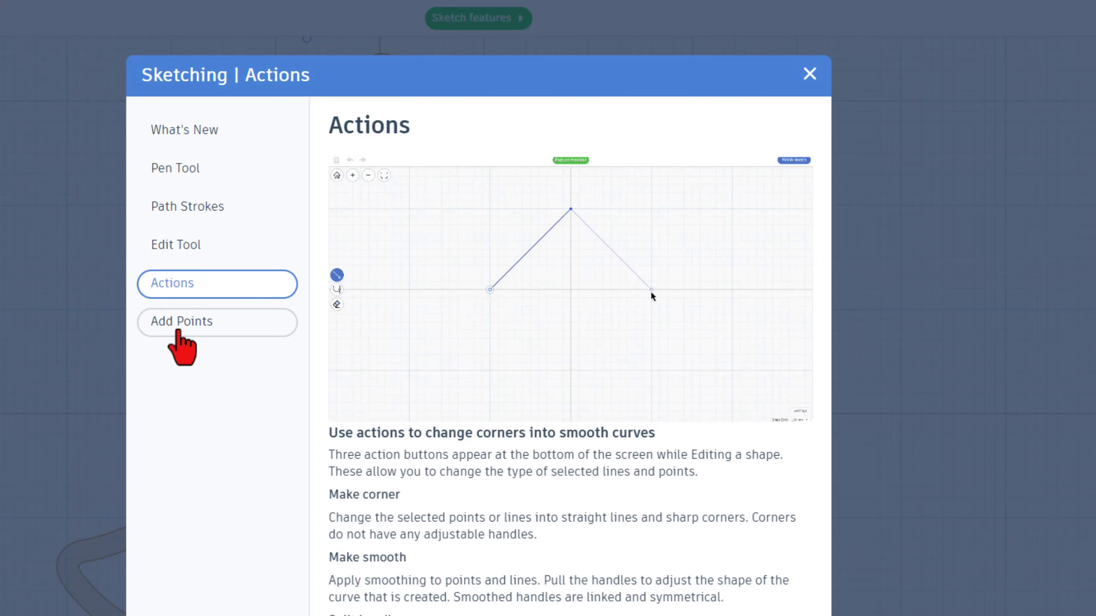
pyautogui.click(179, 329)
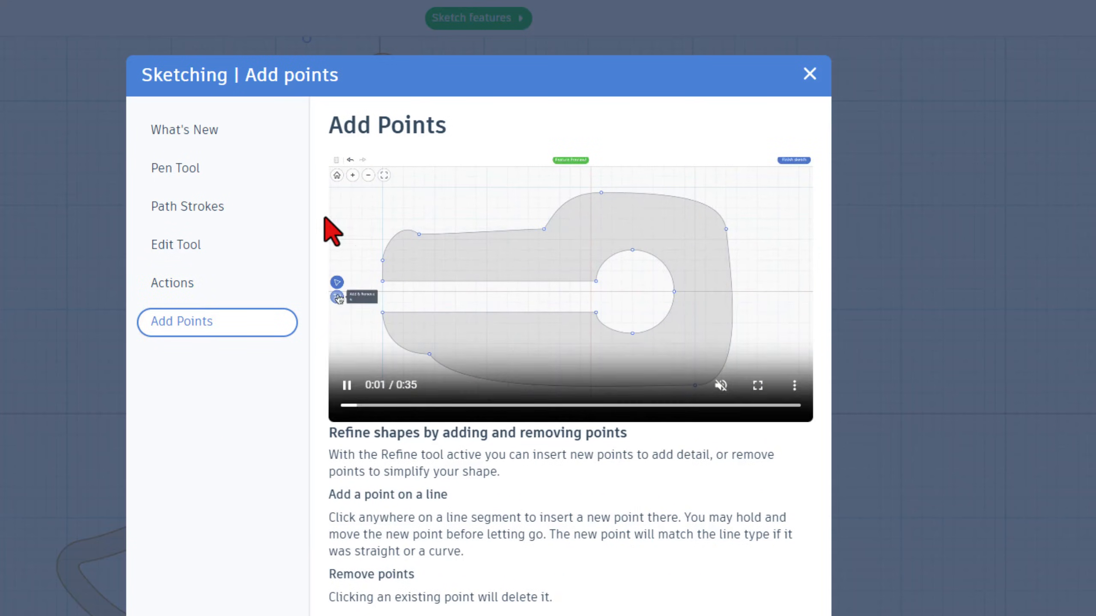
# Close the help and start a Bezier path at the trunk's bottom centre, tracing up the trunk's left side and along the bottom left branch to its tip
pyautogui.click(808, 74)
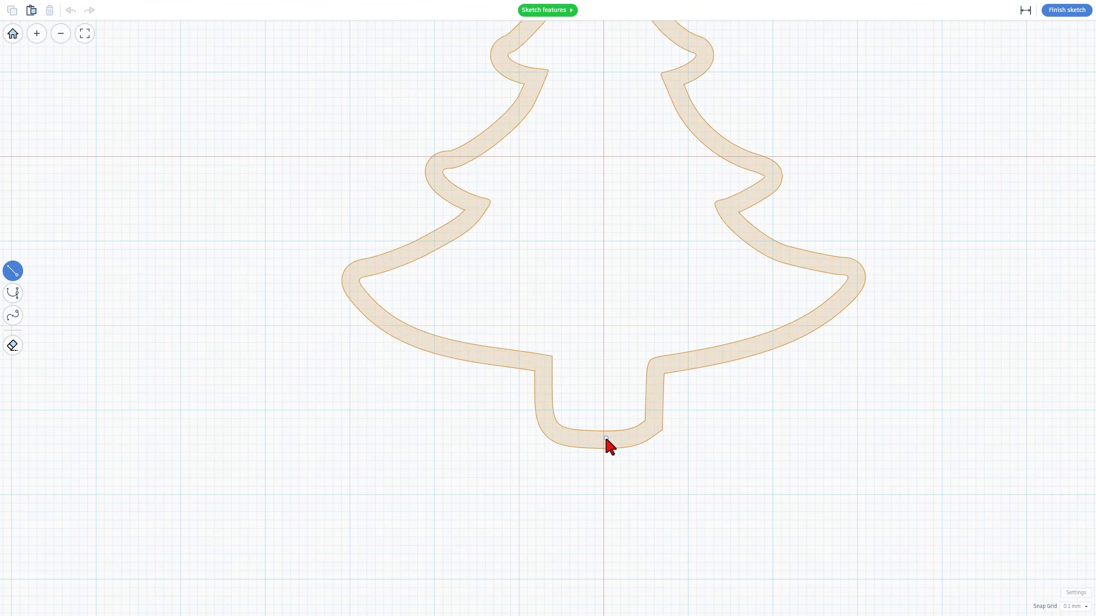
pyautogui.press('2')
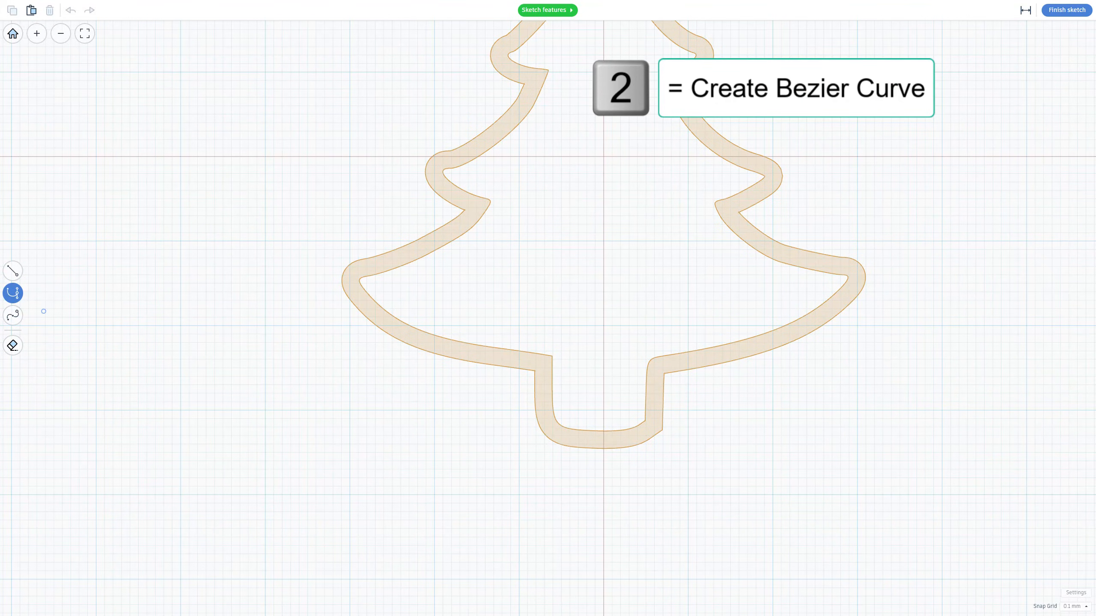
pyautogui.click(604, 437)
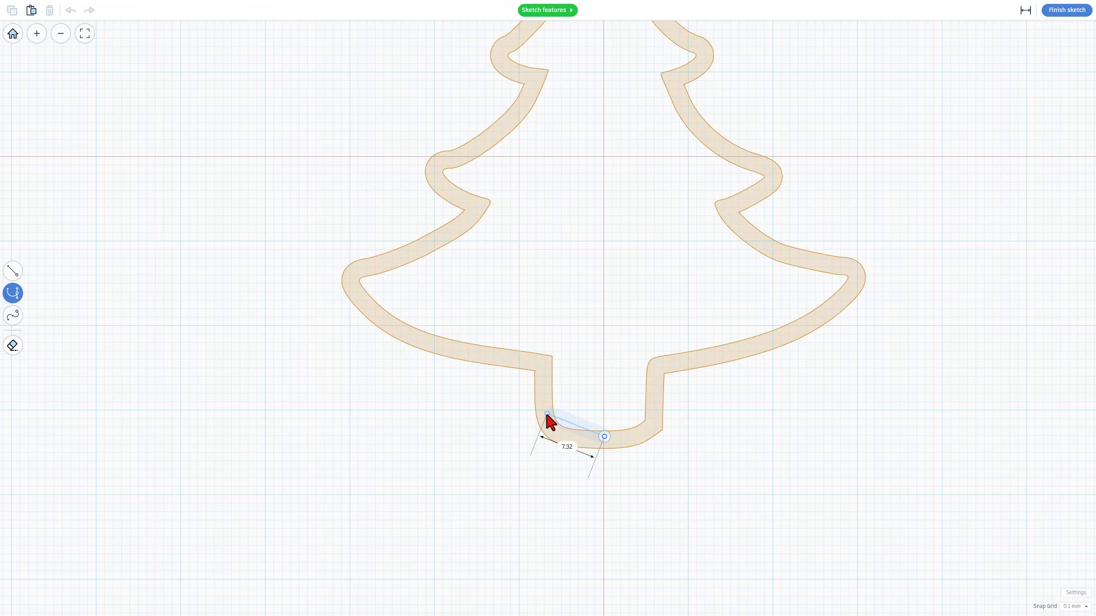
pyautogui.click(546, 413)
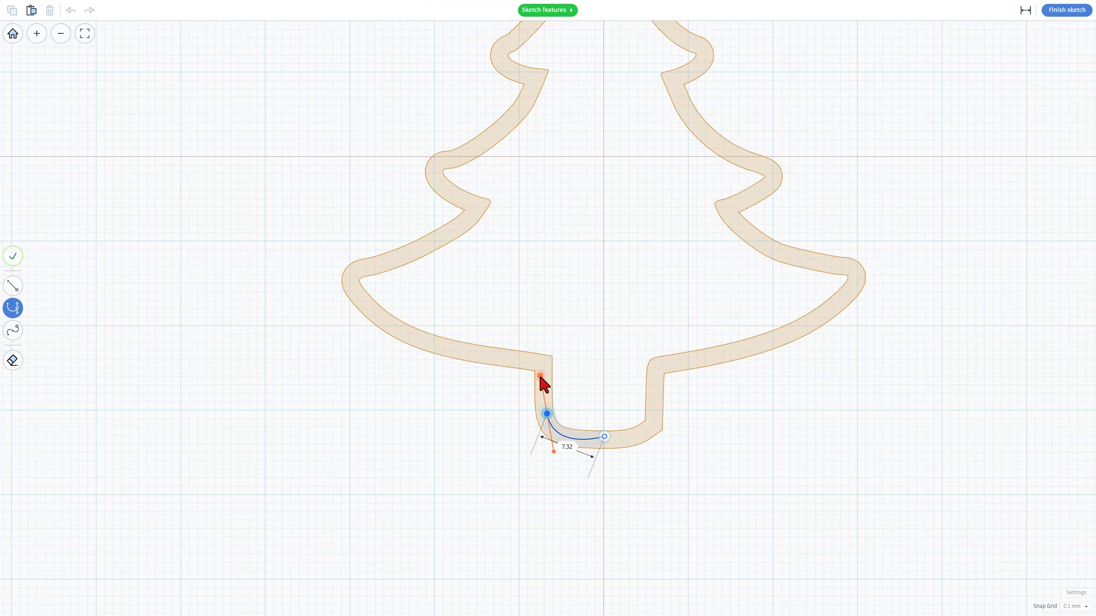
pyautogui.moveTo(540, 376); pyautogui.dragTo(542, 382)
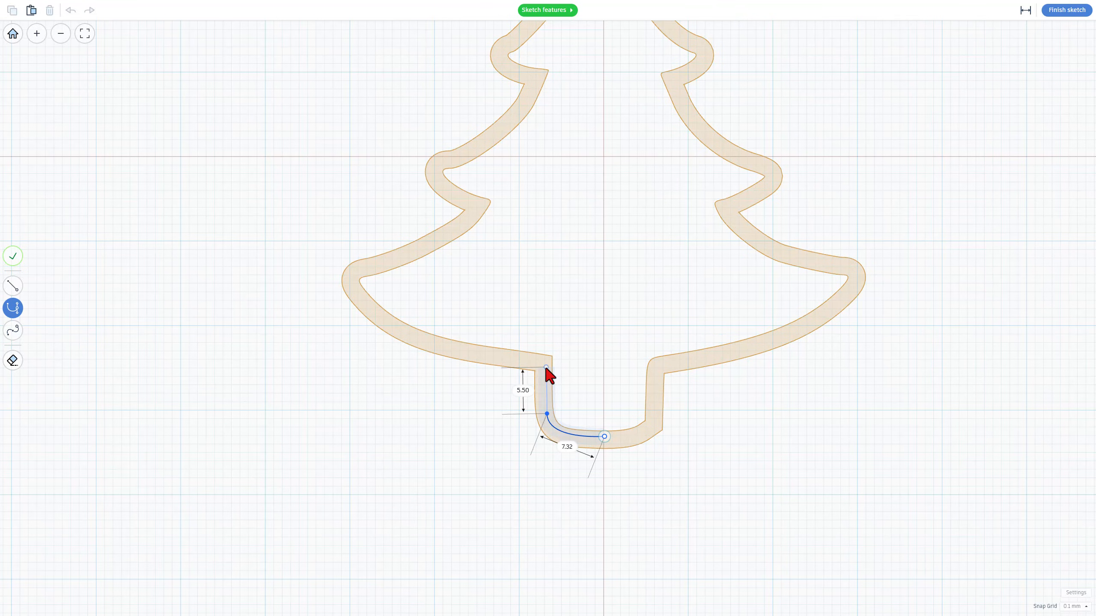
pyautogui.click(546, 366)
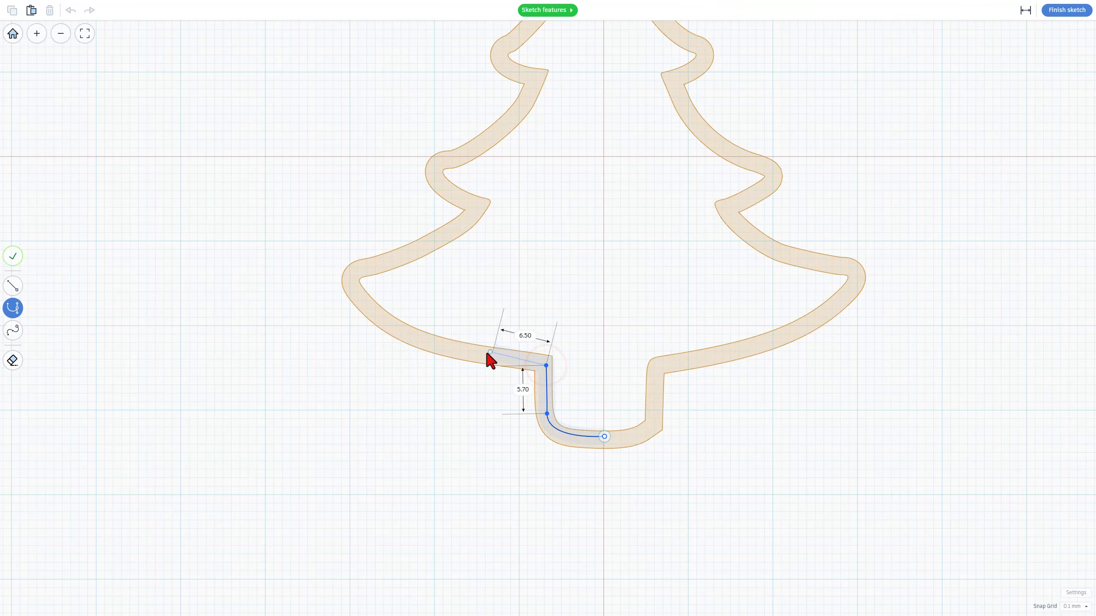
pyautogui.click(353, 282)
pyautogui.moveTo(354, 272); pyautogui.dragTo(324, 216)
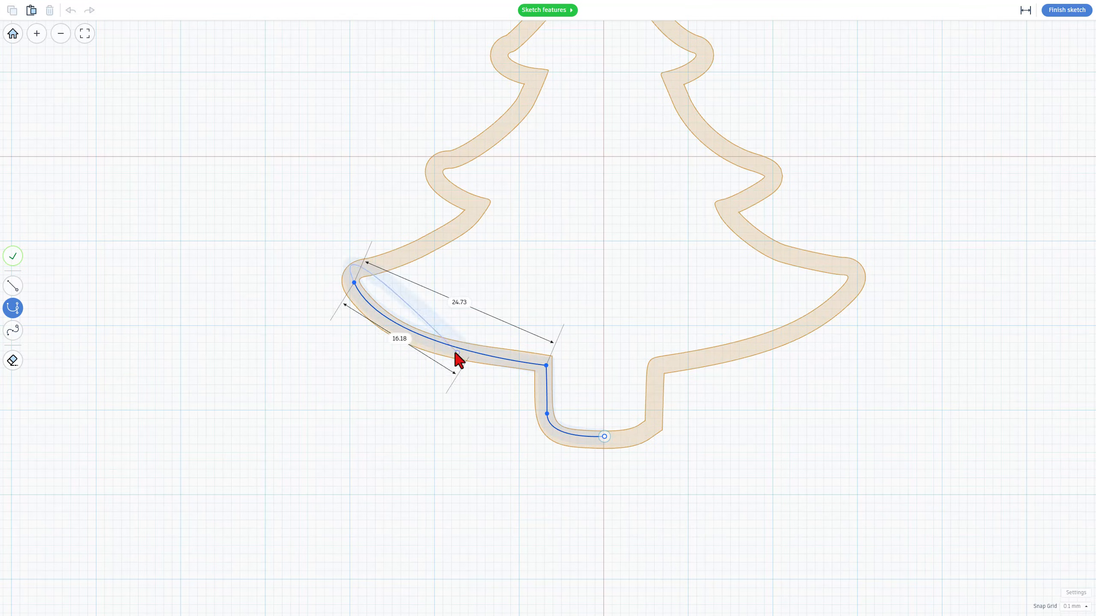
# Make a corner at the bottom left branch tip and curve the path up to the notch below the middle left branch
pyautogui.press('1')
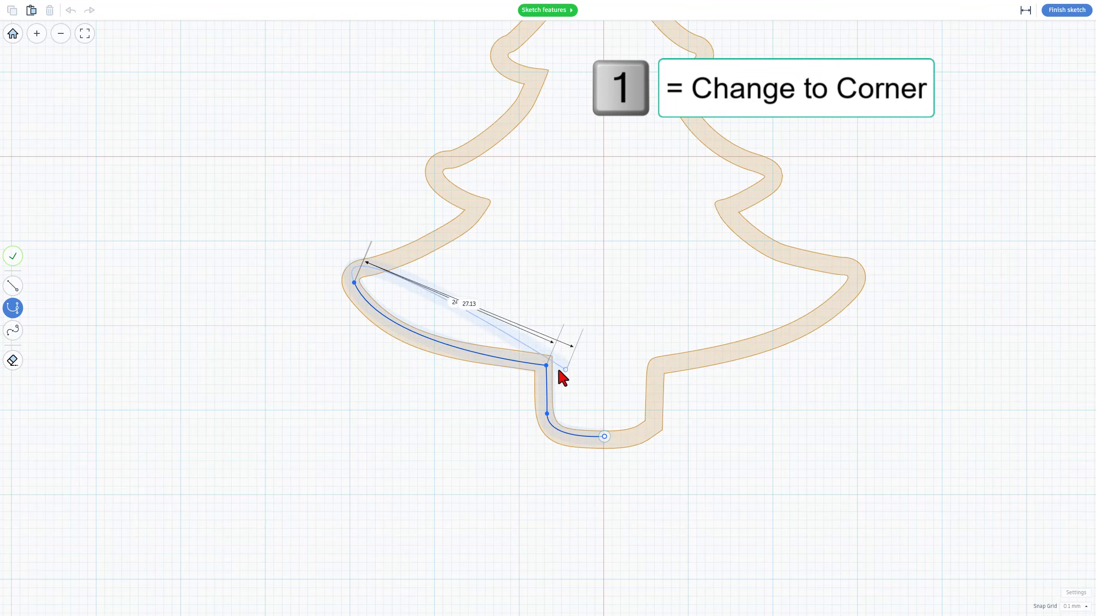
pyautogui.press('1')
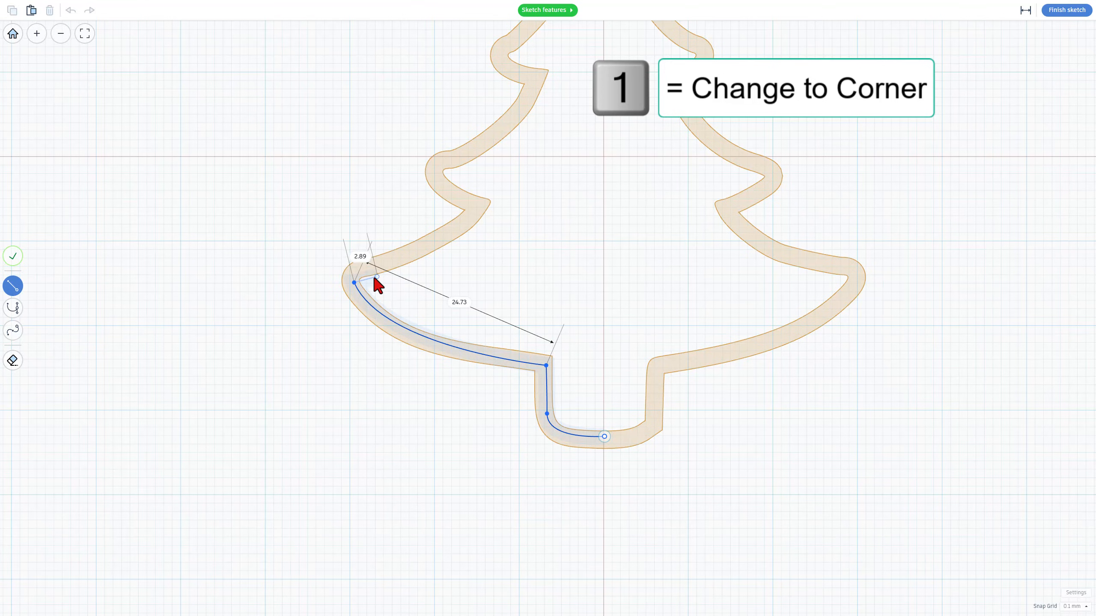
pyautogui.scroll(1, 337, 267)
pyautogui.scroll(1, 357, 280)
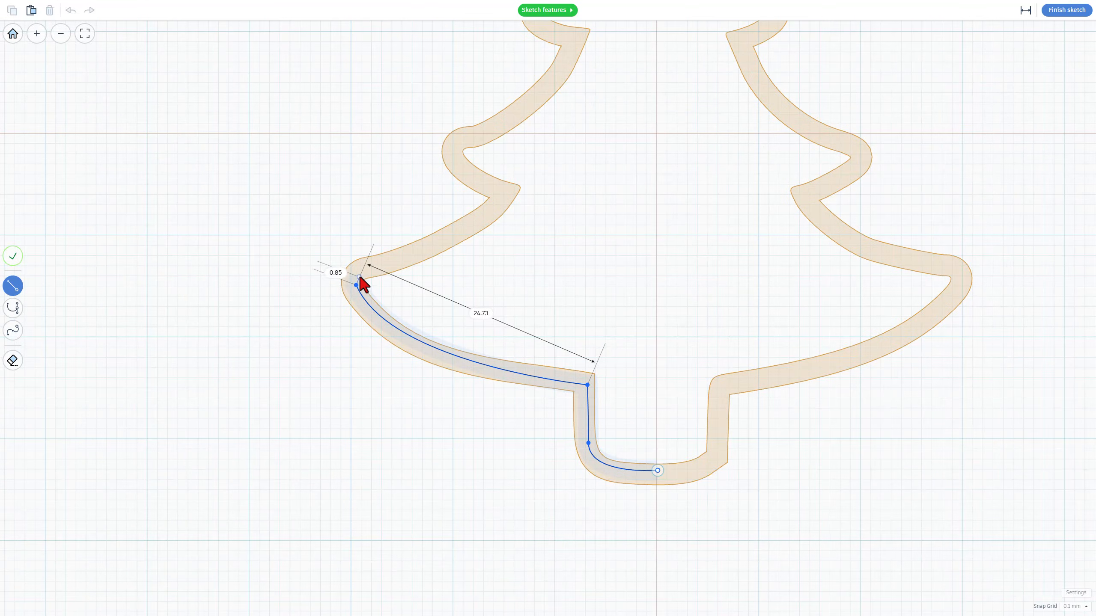
pyautogui.press('2')
pyautogui.click(361, 276)
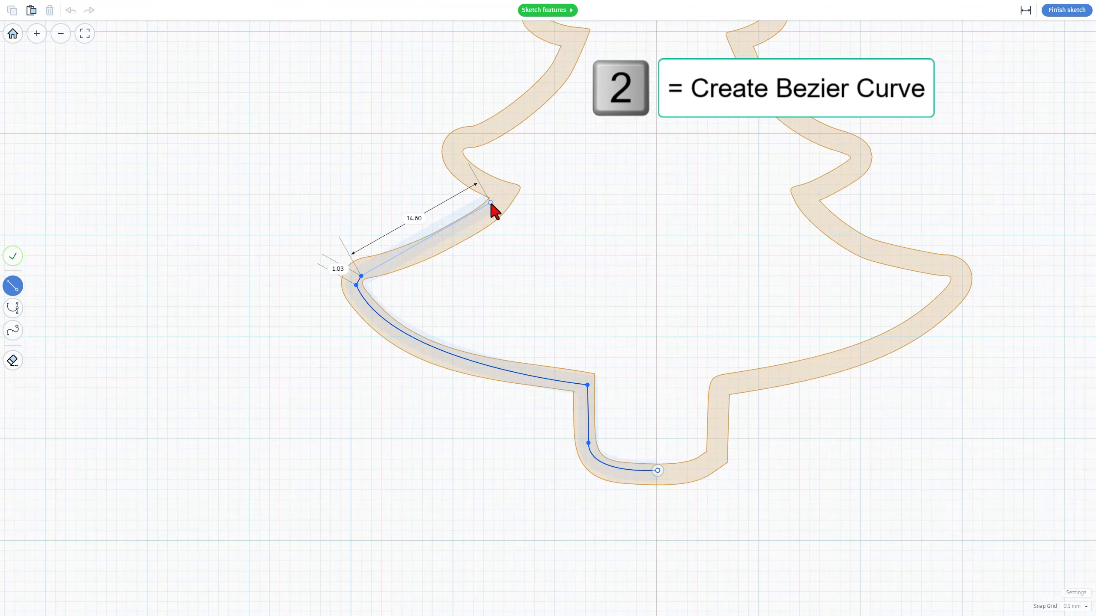
pyautogui.press('2')
pyautogui.moveTo(504, 189)
pyautogui.mouseDown()
pyautogui.moveTo(493, 152)
pyautogui.moveTo(503, 193)
pyautogui.mouseUp()
# Add a corner point at that notch and curve the path around the middle left branch's tip
pyautogui.press('1')
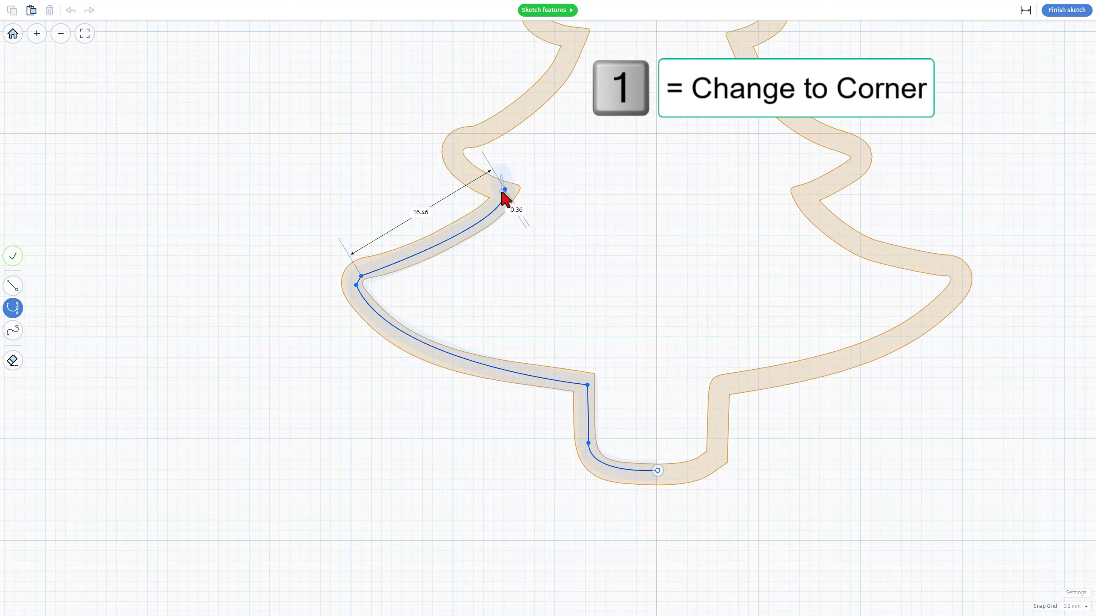
pyautogui.press('1')
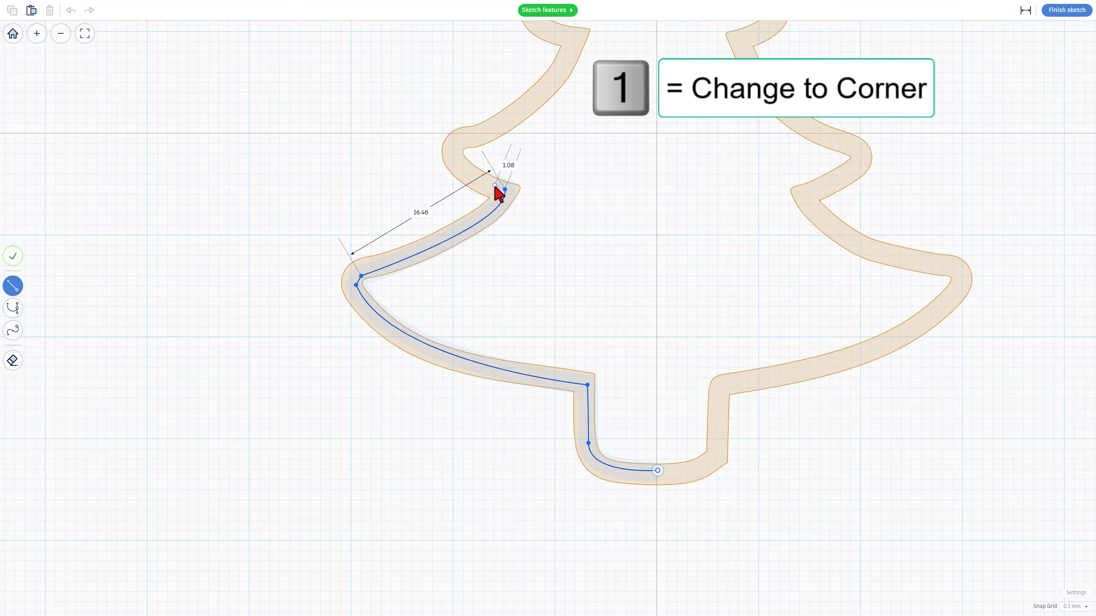
pyautogui.click(496, 186)
pyautogui.press('2')
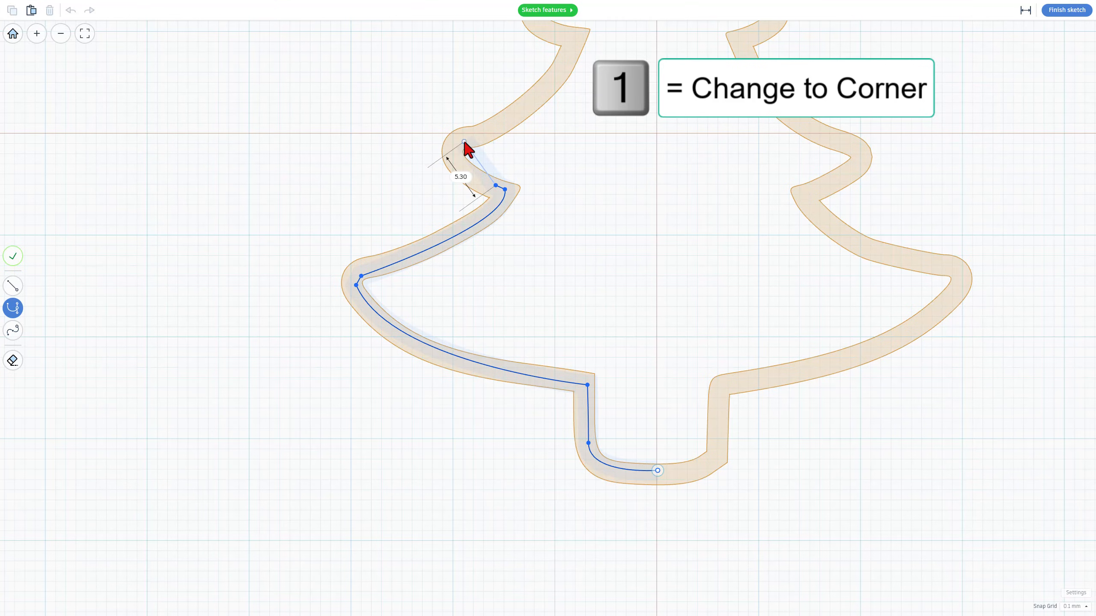
pyautogui.moveTo(474, 144); pyautogui.dragTo(504, 127)
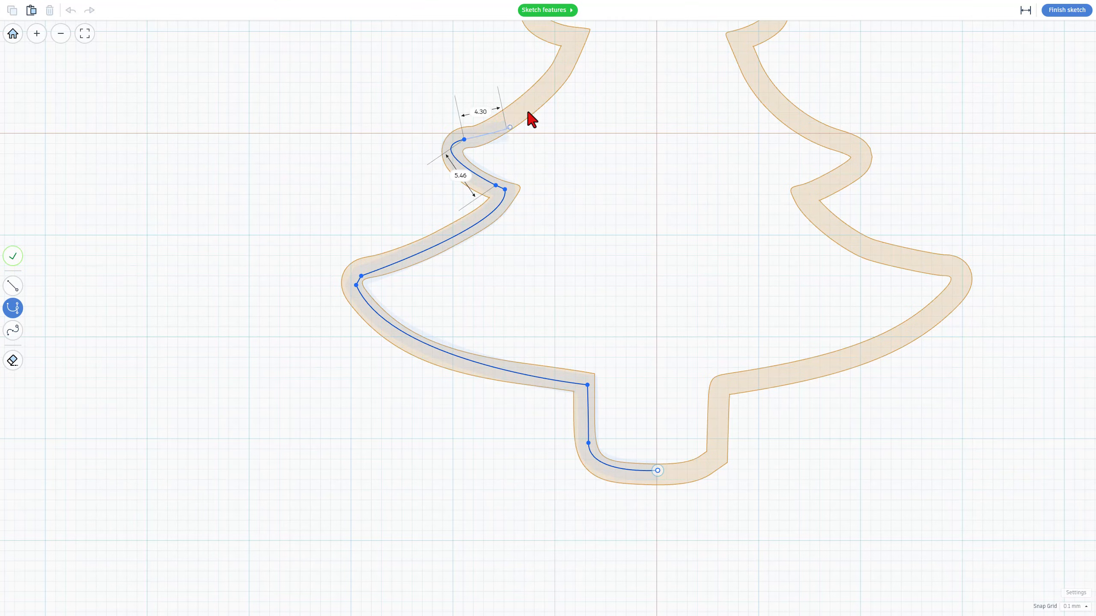
pyautogui.scroll(-4, 556, 91)
pyautogui.moveTo(585, 114); pyautogui.dragTo(587, 230, button='middle')
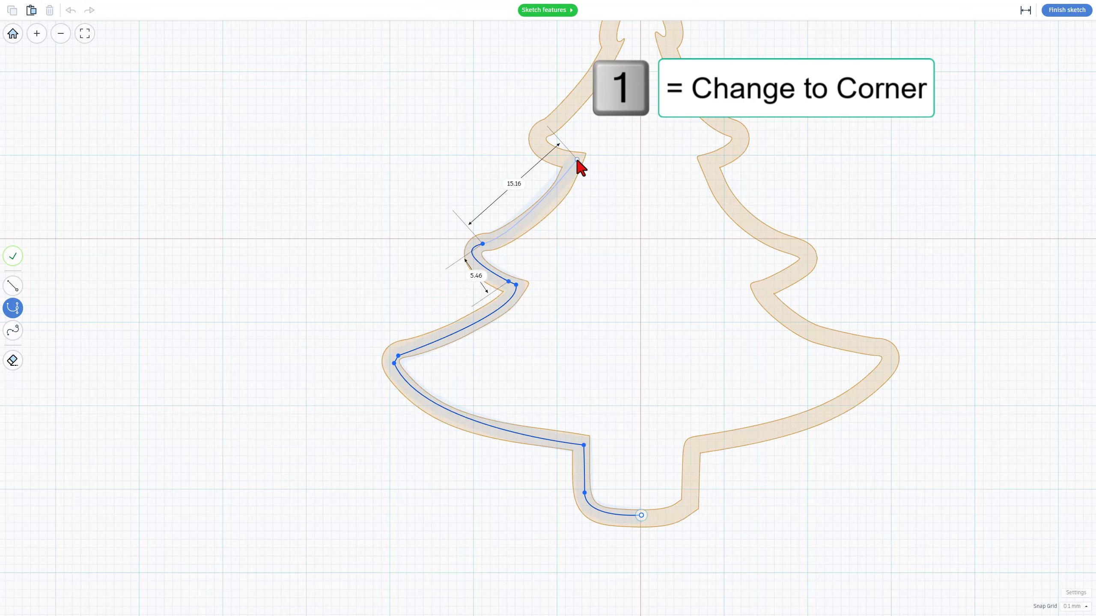
# Place a corner point at the top-tier notch and curve the path up the top tier's left edge toward the star
pyautogui.moveTo(576, 161); pyautogui.dragTo(586, 126)
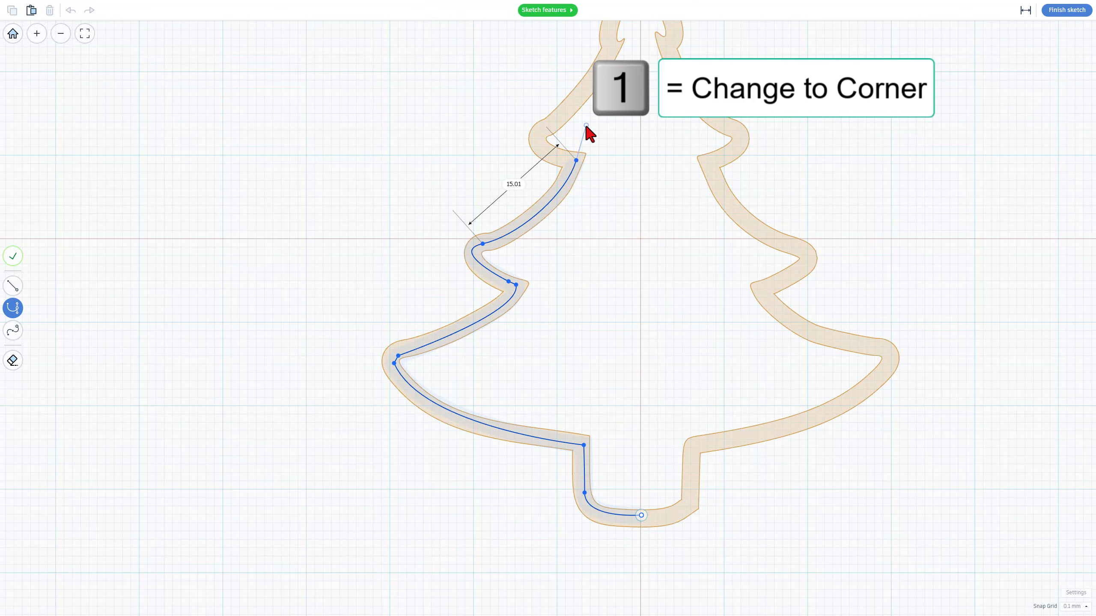
pyautogui.press('1')
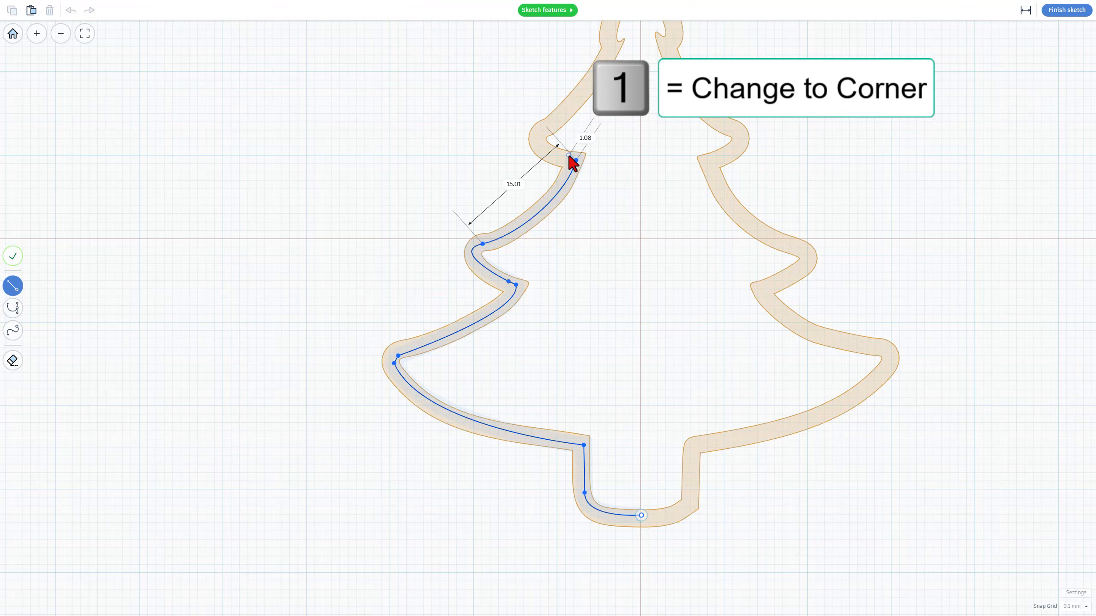
pyautogui.click(565, 157)
pyautogui.press('2')
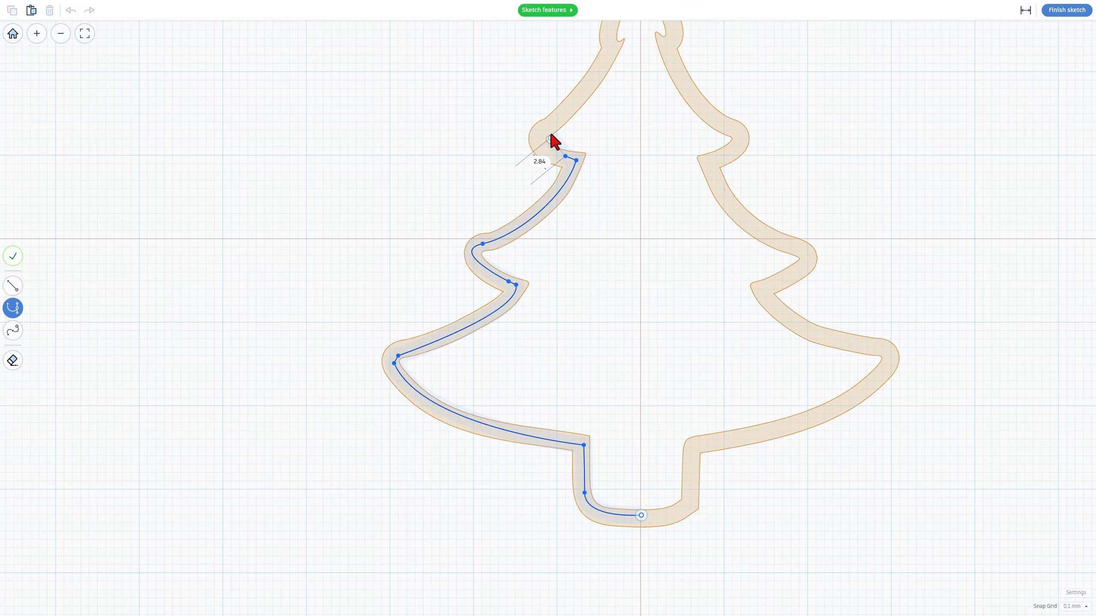
pyautogui.moveTo(592, 96); pyautogui.dragTo(591, 96)
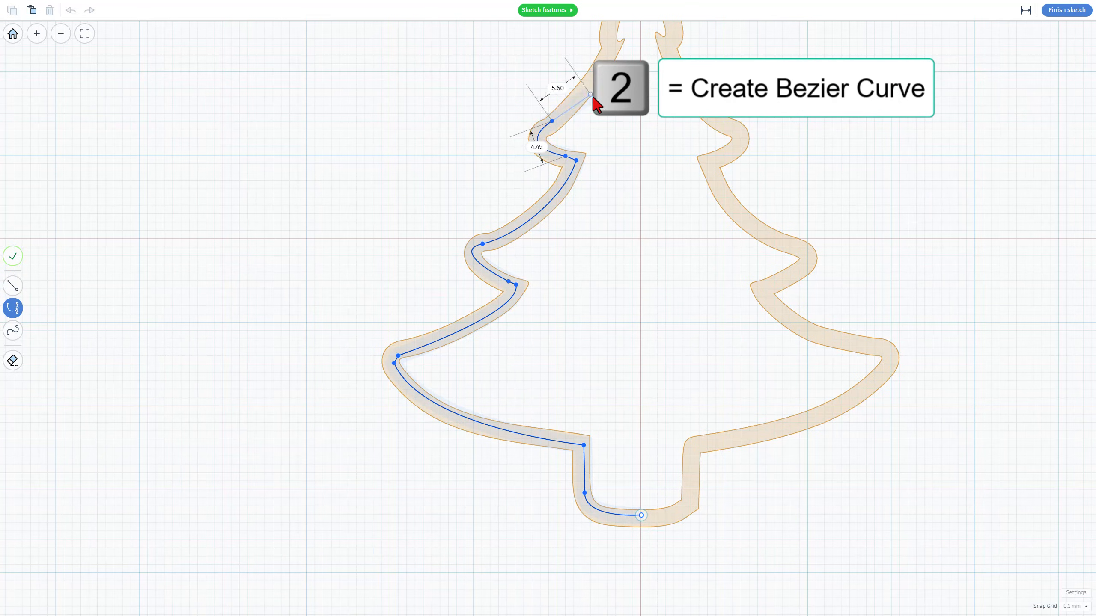
pyautogui.scroll(-3, 592, 98)
pyautogui.moveTo(603, 125); pyautogui.dragTo(557, 265, button='middle')
pyautogui.scroll(3, 557, 233)
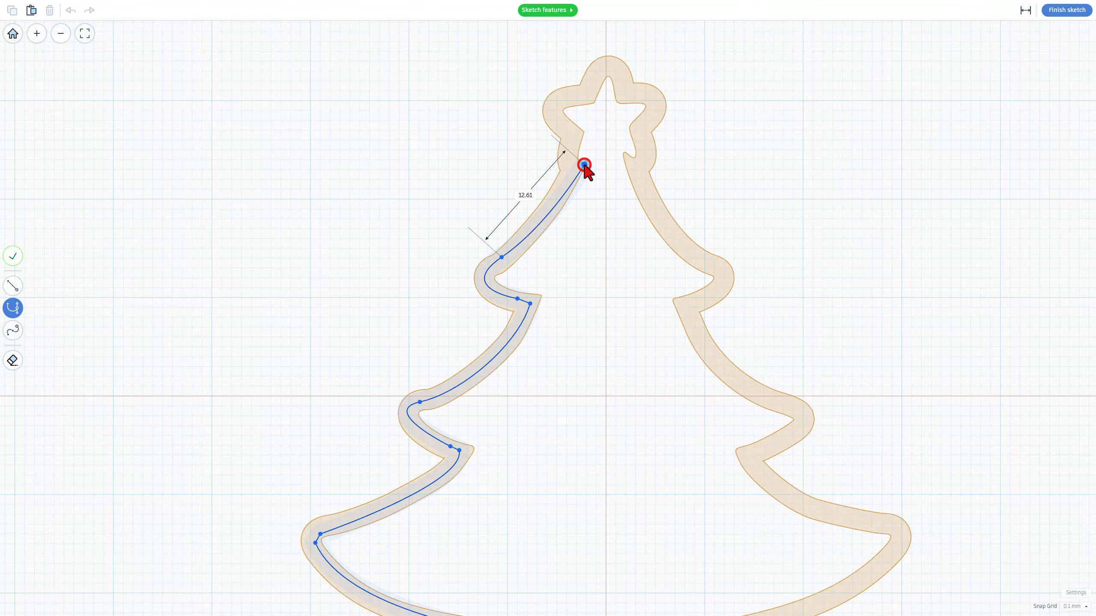
# Adjust the curve's end below the star and add corner points along the star's lower left edge
pyautogui.moveTo(584, 165); pyautogui.dragTo(594, 140)
pyautogui.scroll(3, 581, 164)
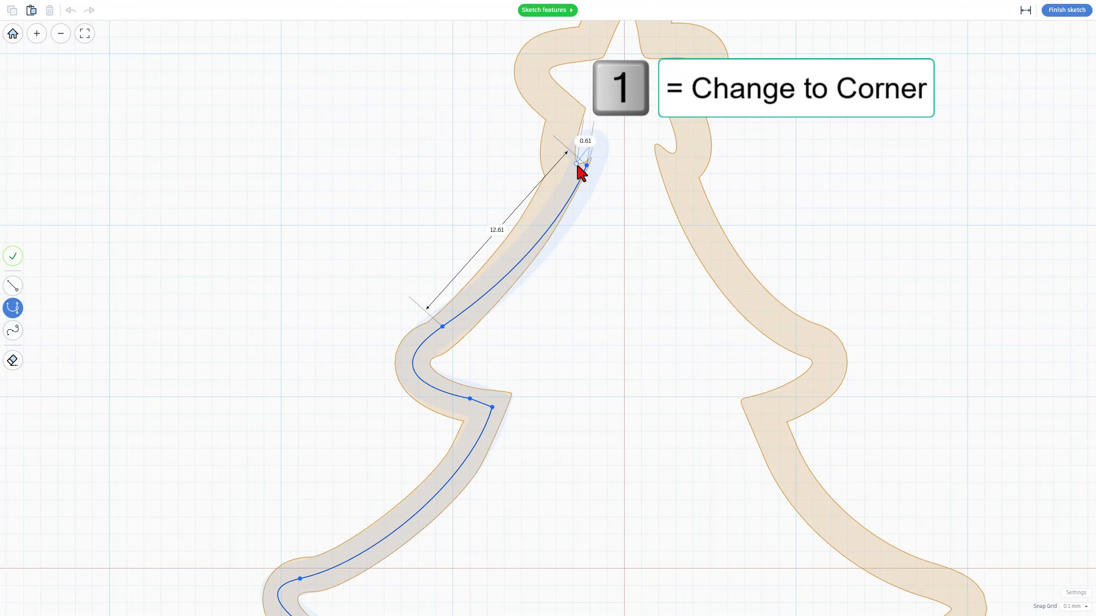
pyautogui.press('1')
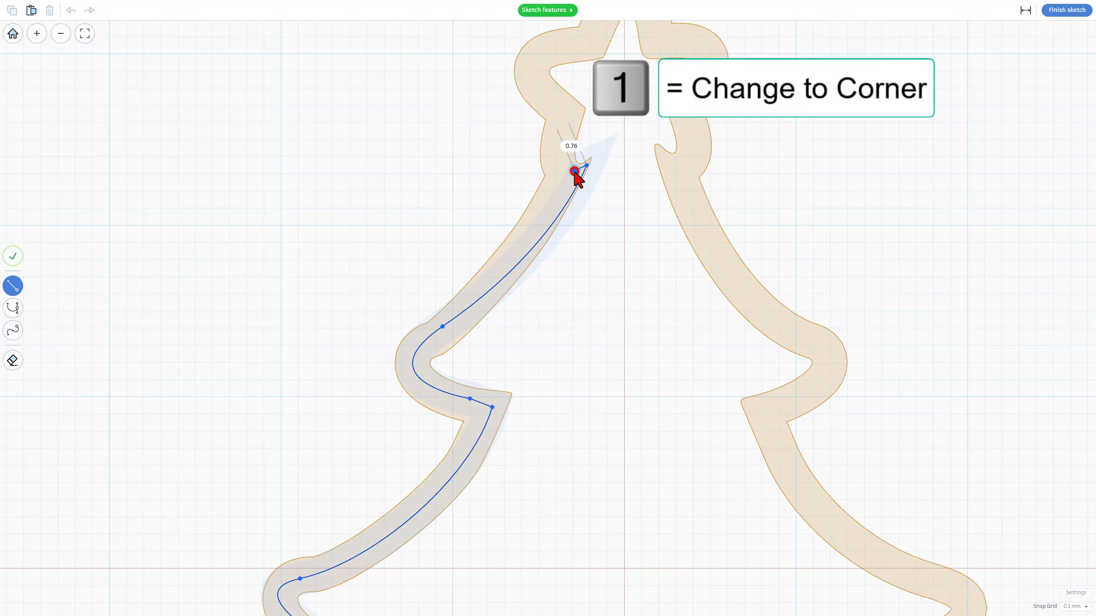
pyautogui.click(572, 170)
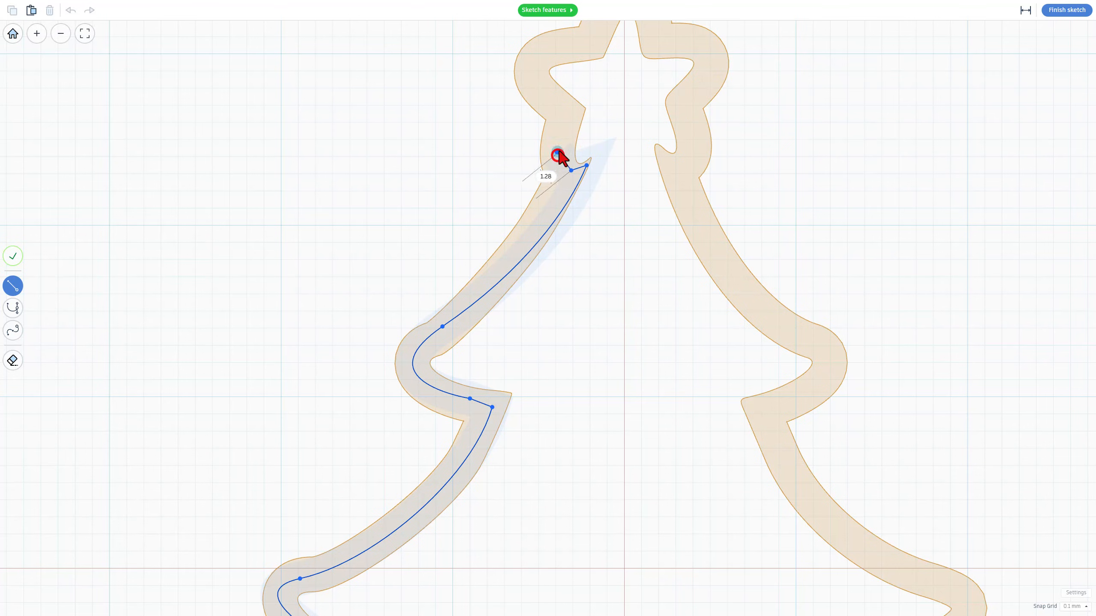
pyautogui.click(566, 143)
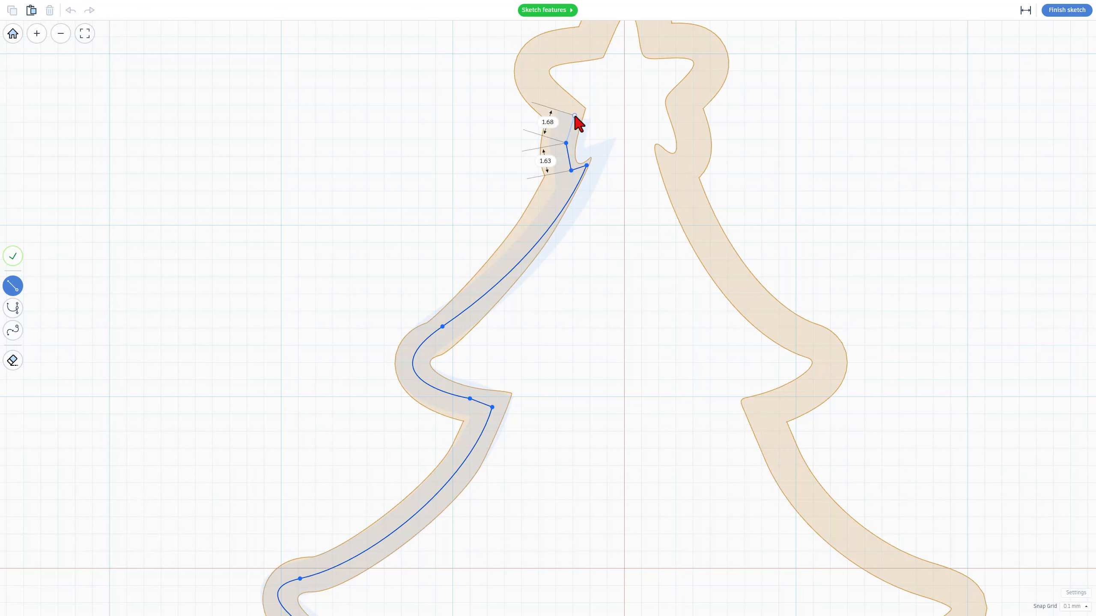
pyautogui.press('2')
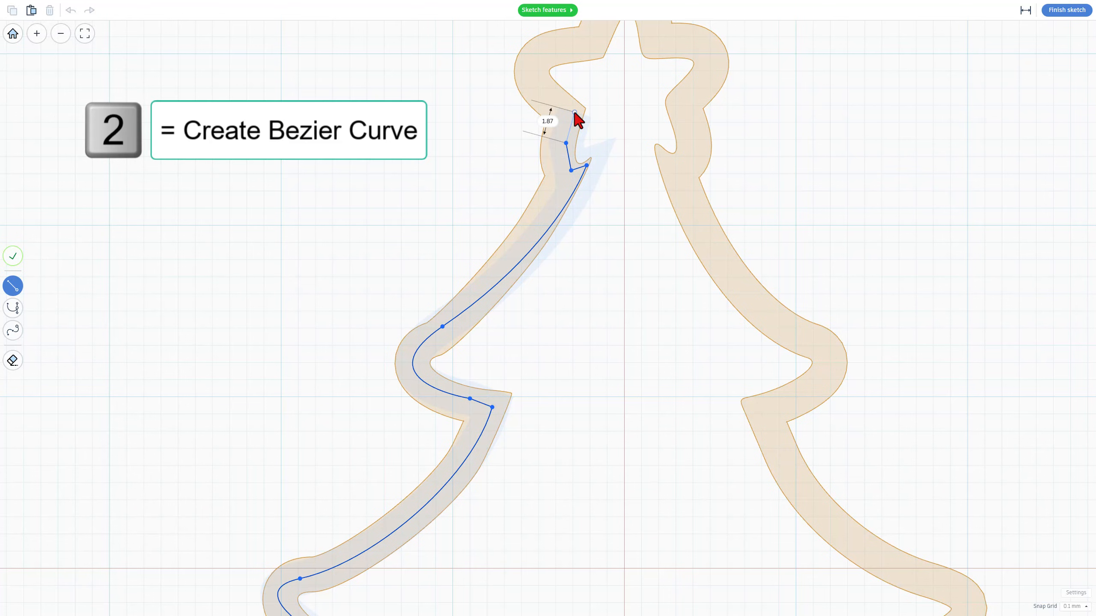
pyautogui.click(574, 111)
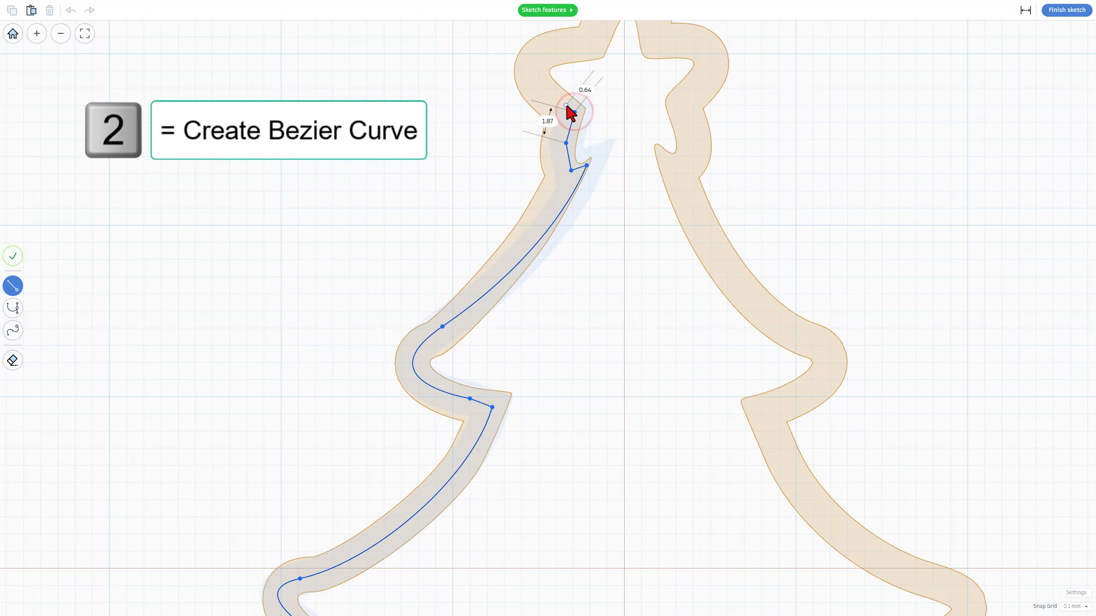
pyautogui.moveTo(551, 50); pyautogui.dragTo(593, 46)
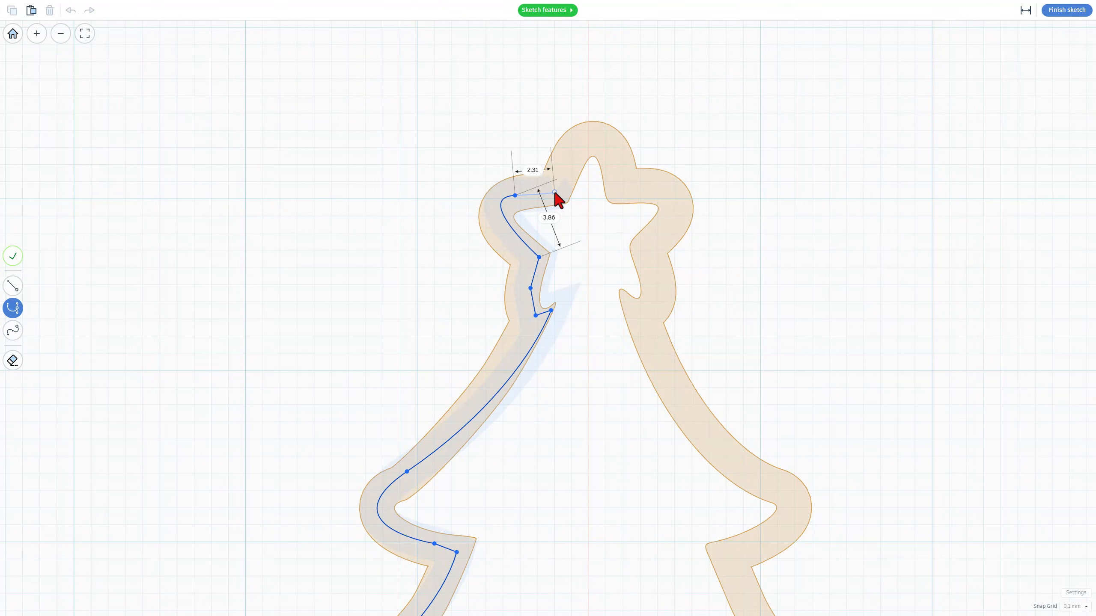
# Trace around the star's left arm, top and right arm with curved and corner points
pyautogui.click(561, 192)
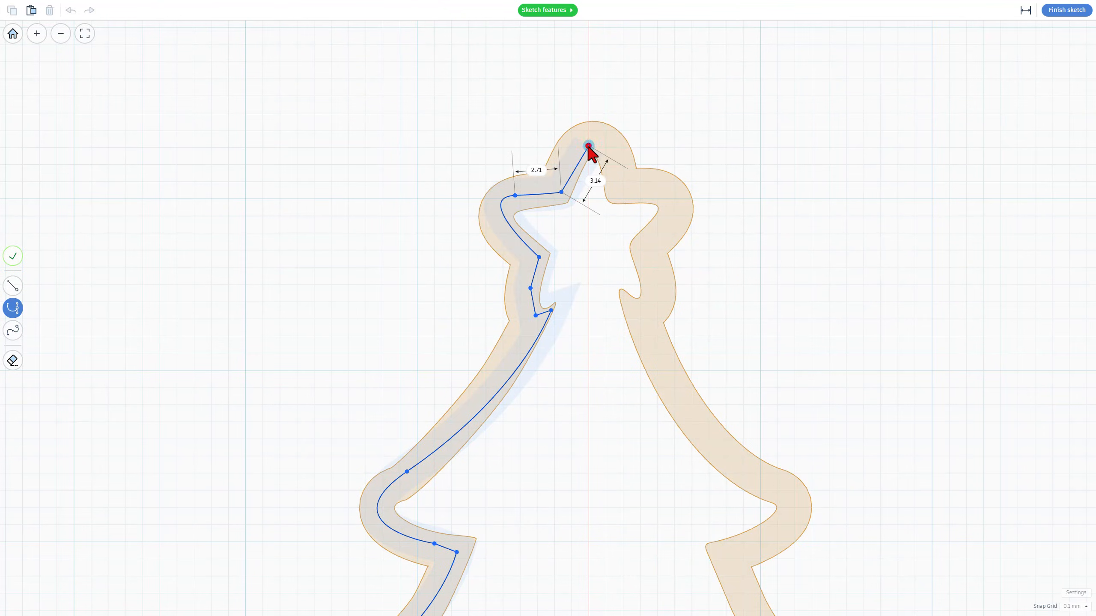
pyautogui.moveTo(589, 147); pyautogui.dragTo(623, 163)
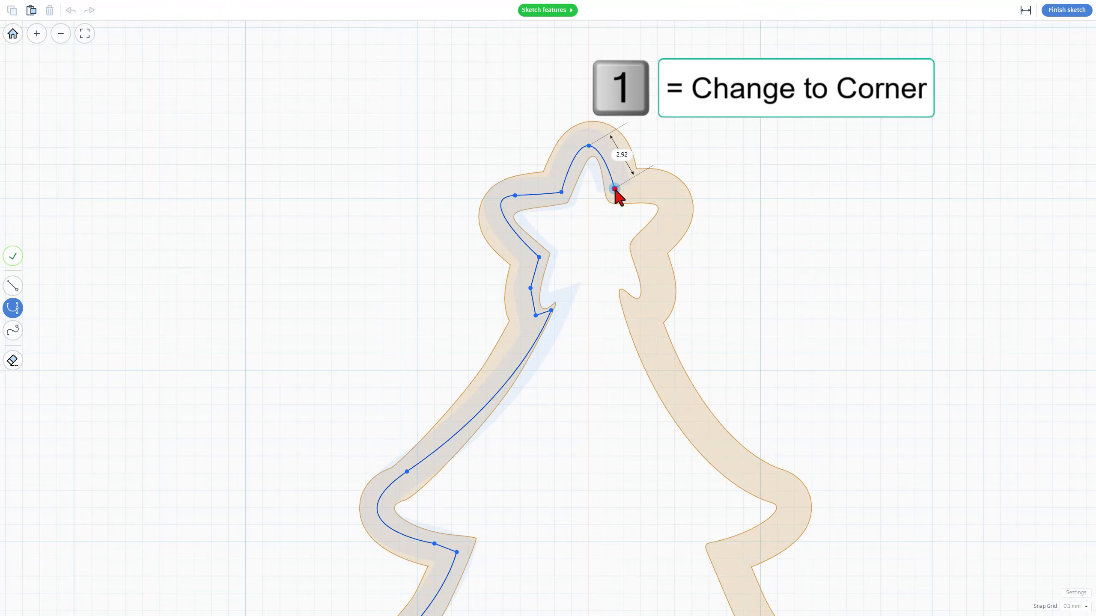
pyautogui.moveTo(615, 206); pyautogui.dragTo(618, 199)
pyautogui.press('1')
pyautogui.click(626, 190)
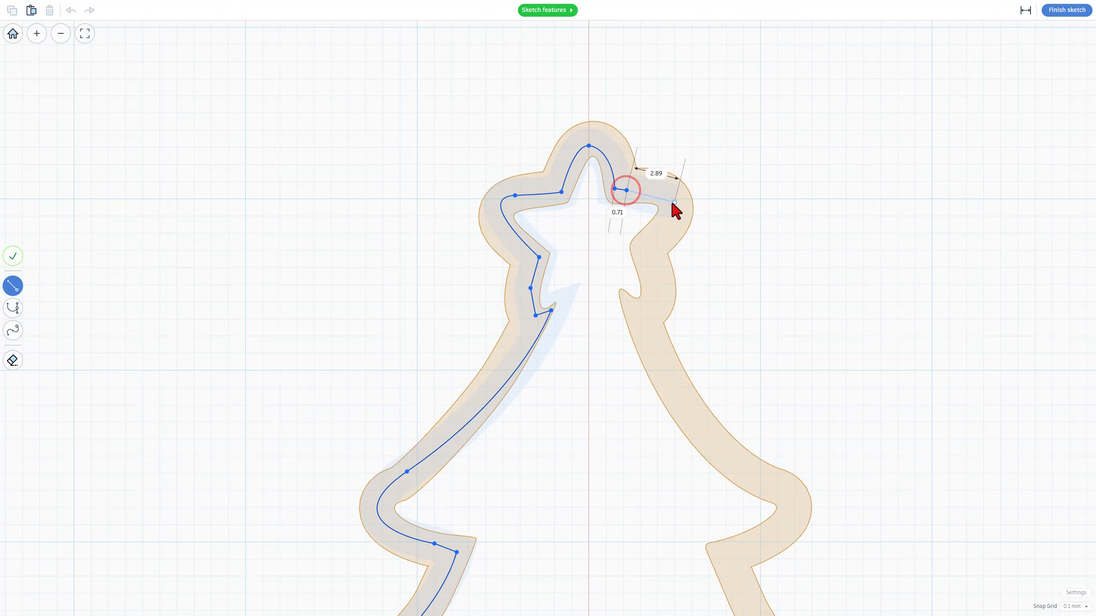
pyautogui.press('2')
pyautogui.moveTo(666, 218); pyautogui.dragTo(641, 277)
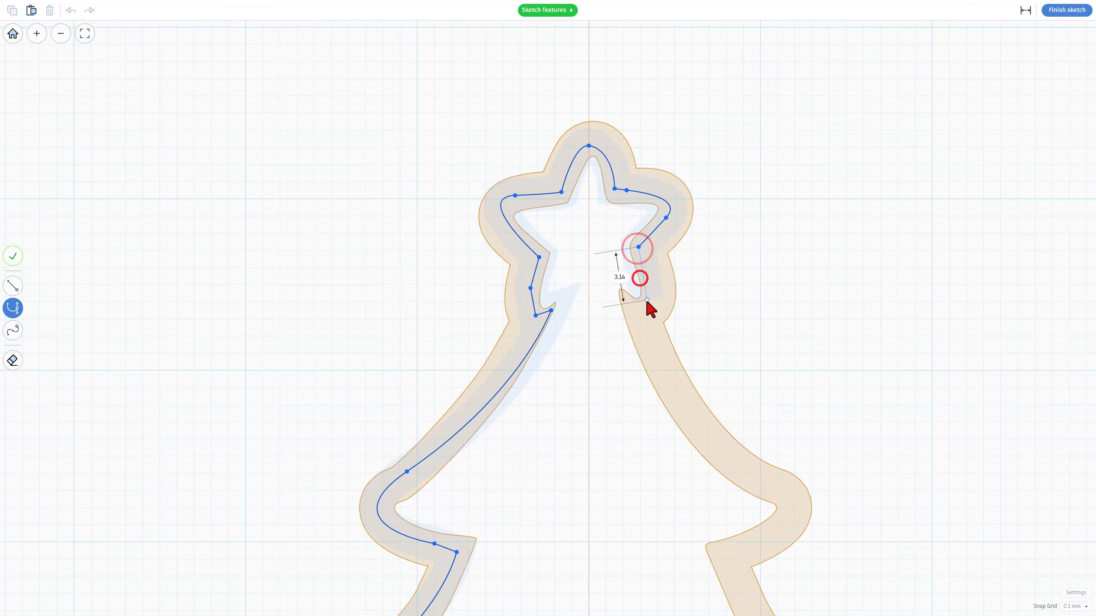
# Continue the path with a straight segment down the top tier's right edge to the upper right branch tip
pyautogui.click(647, 300)
pyautogui.click(628, 300)
pyautogui.click(636, 320)
pyautogui.click(793, 504)
pyautogui.scroll(-3, 883, 262)
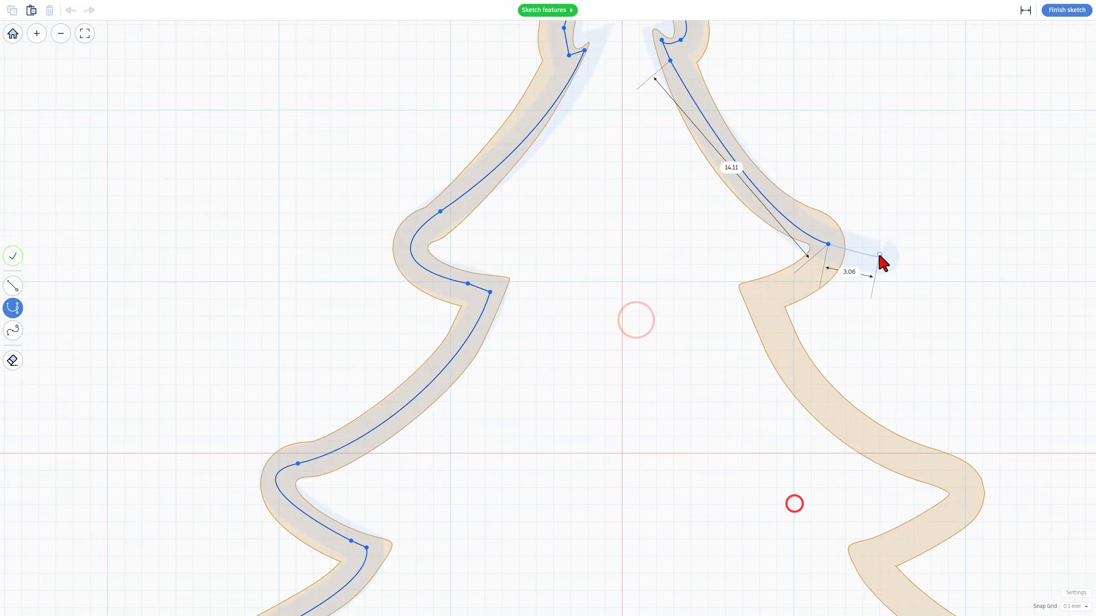
pyautogui.press('l')
pyautogui.click(842, 259)
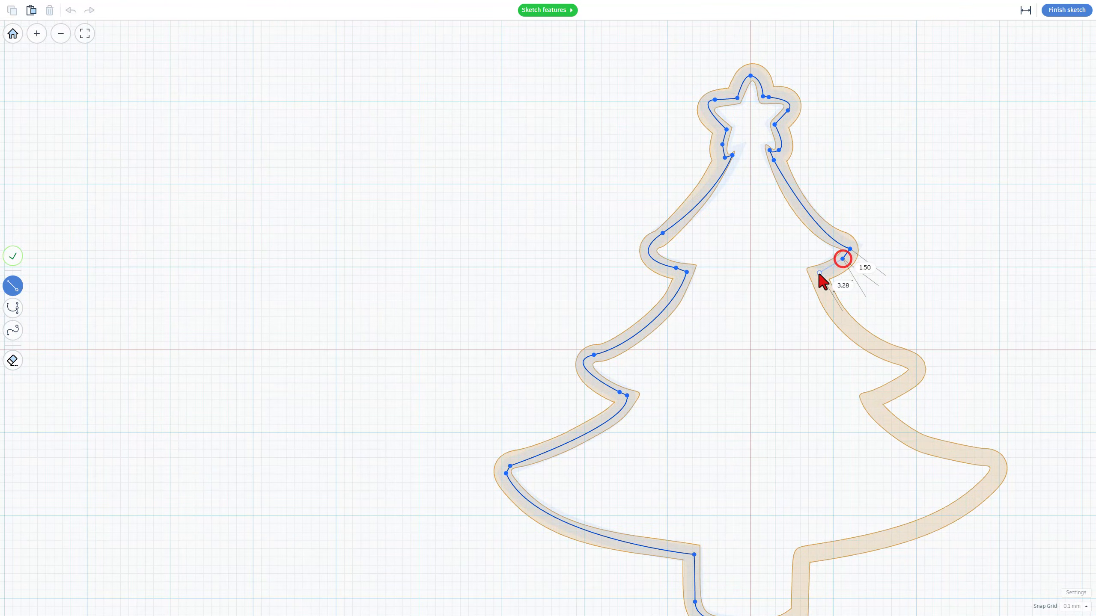
# Continue the path with points down the right side of the top tier and middle branch
pyautogui.press('b')
pyautogui.click(819, 273)
pyautogui.click(911, 365)
pyautogui.click(907, 382)
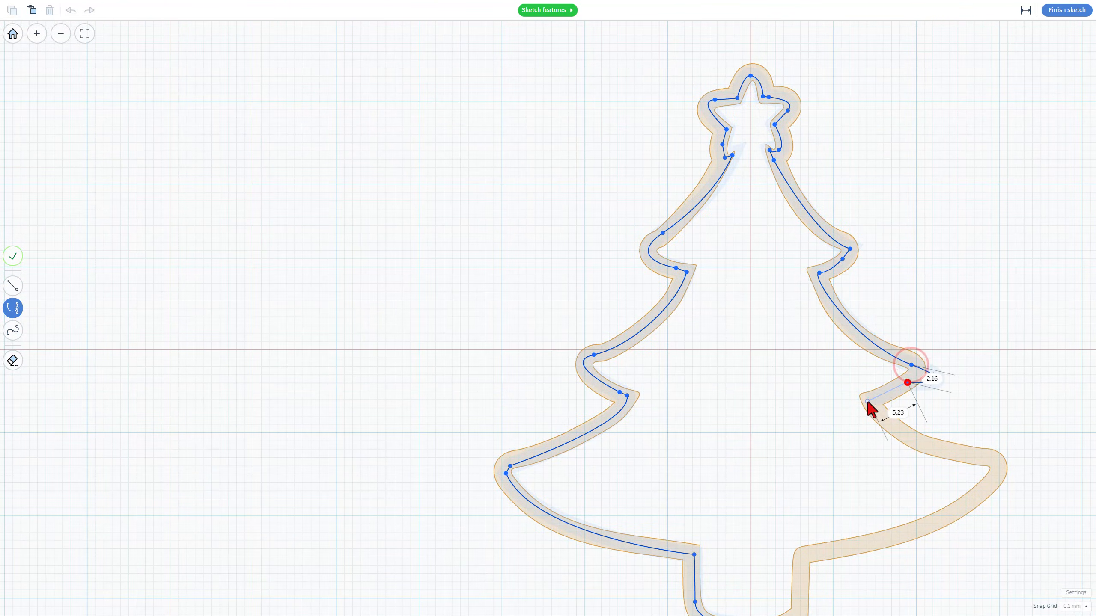
pyautogui.click(871, 401)
# Trace the lower right branch and the trunk's right side, then close the path with a curve at the trunk bottom
pyautogui.moveTo(998, 464); pyautogui.dragTo(1064, 460)
pyautogui.scroll(-3, 949, 496)
pyautogui.moveTo(936, 516); pyautogui.dragTo(862, 293, button='middle')
pyautogui.click(762, 316)
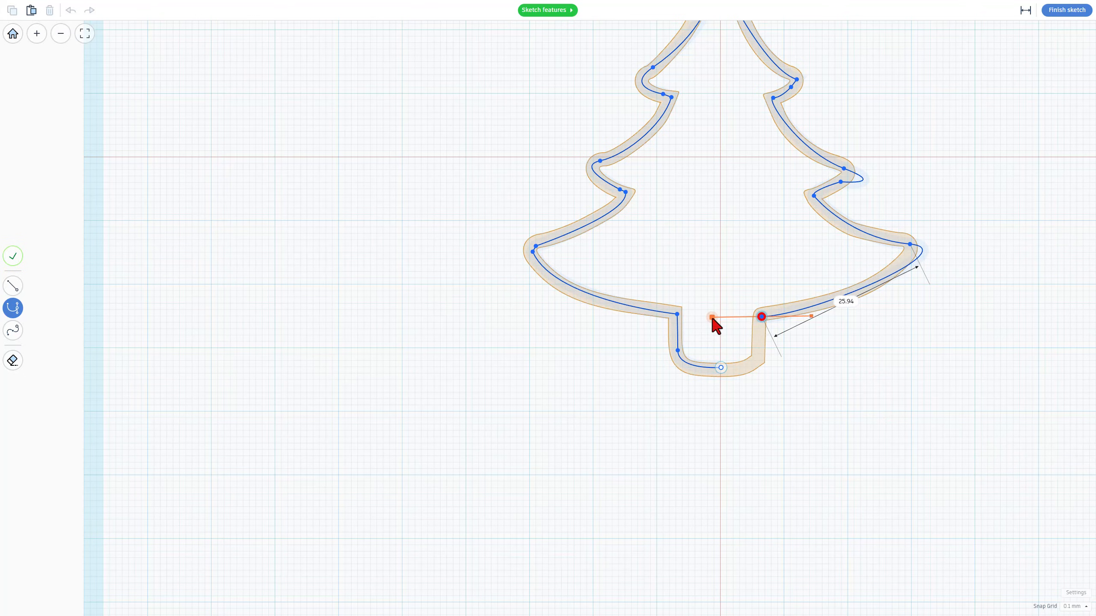
pyautogui.click(760, 330)
pyautogui.moveTo(720, 367); pyautogui.dragTo(670, 366)
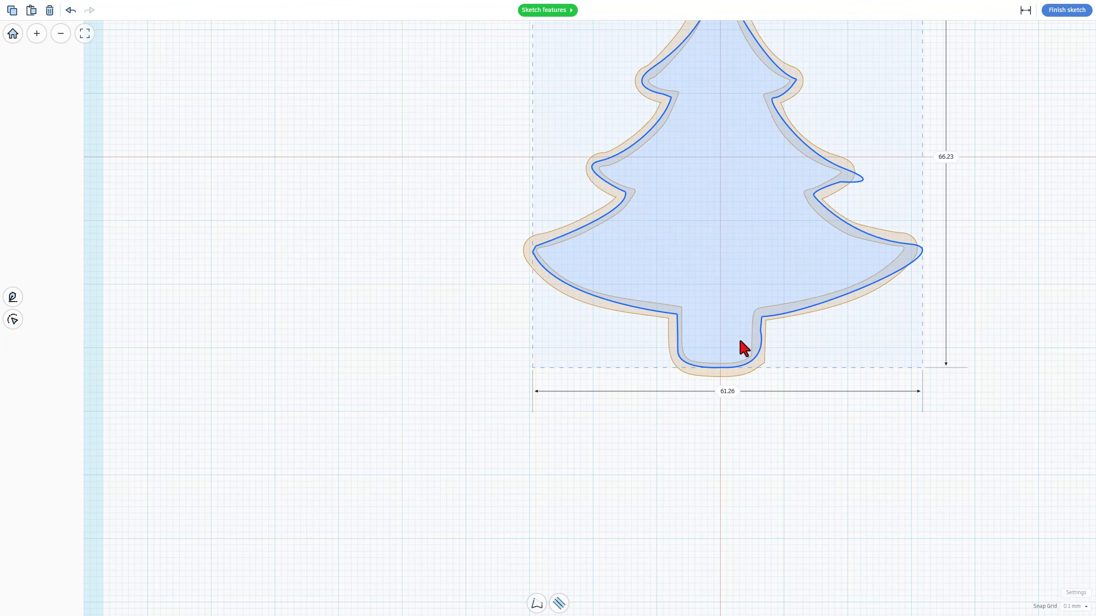
# Turn the closed tree shape into an outline with center alignment and rounded corners
pyautogui.click(559, 603)
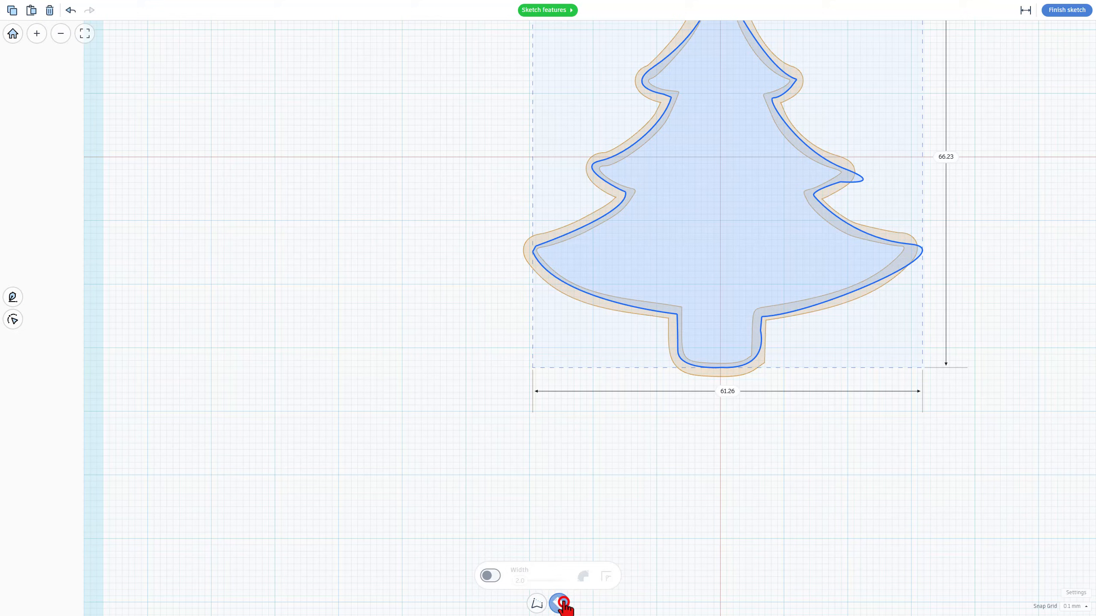
pyautogui.click(490, 576)
pyautogui.click(582, 576)
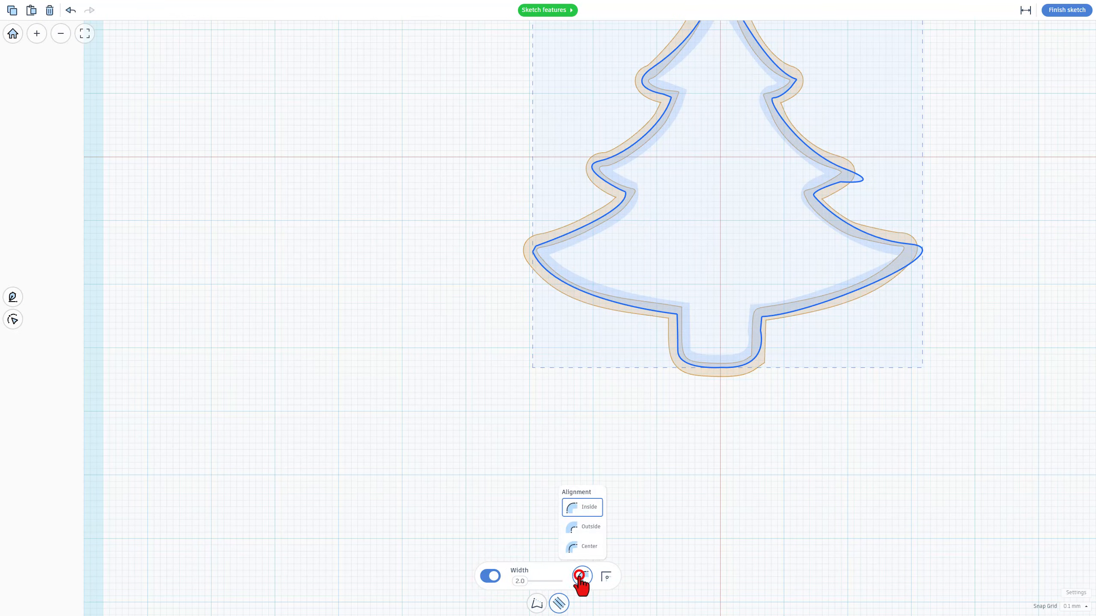
pyautogui.click(583, 546)
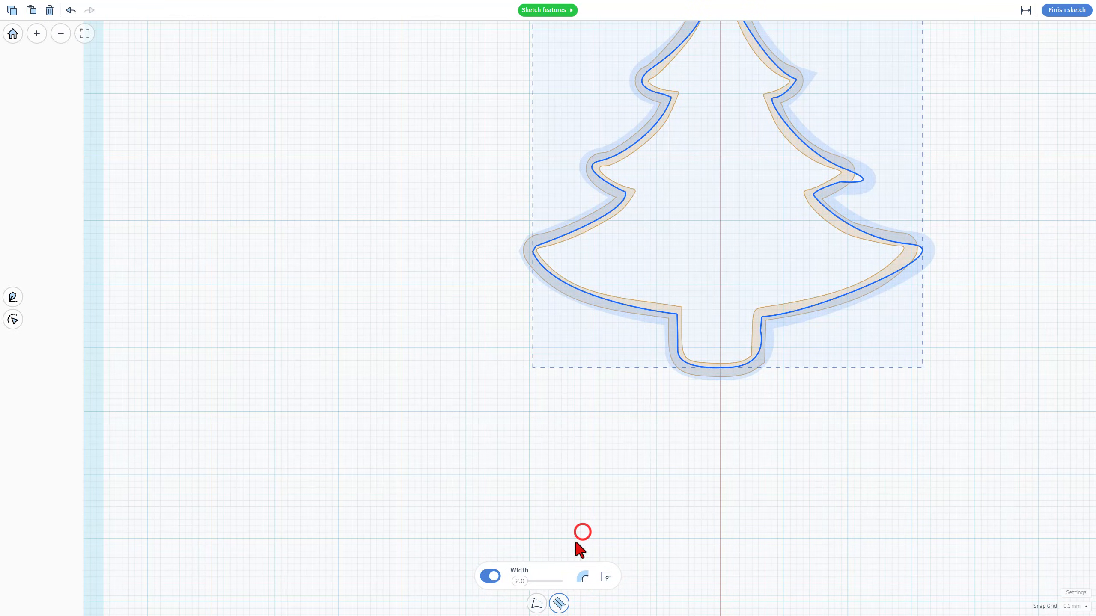
pyautogui.click(606, 577)
pyautogui.click(602, 535)
pyautogui.scroll(2, 913, 285)
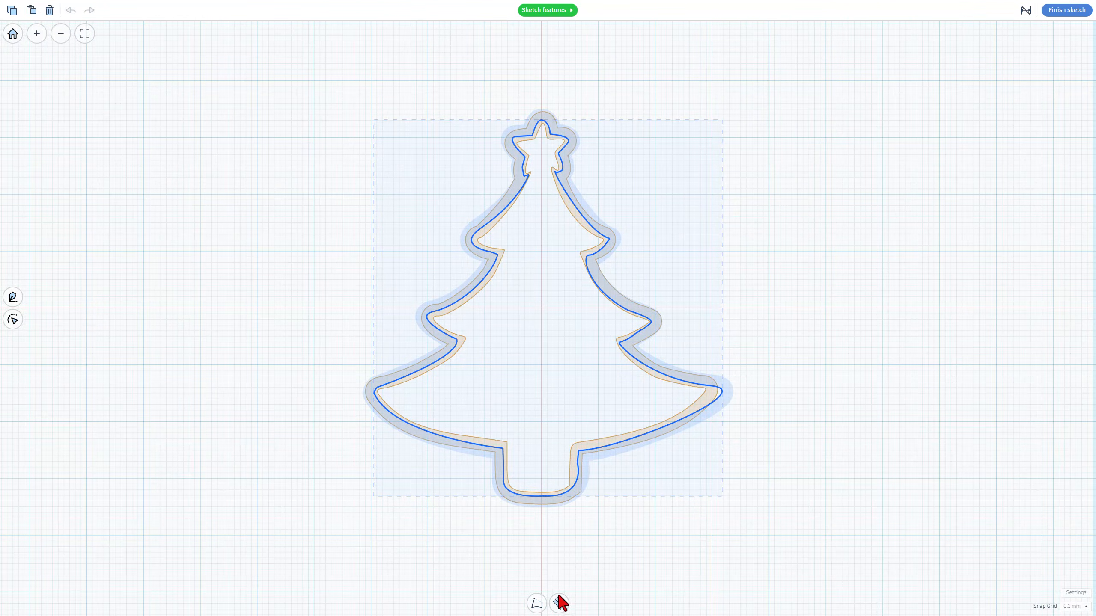
# Set the outline width to 0.8
pyautogui.click(559, 603)
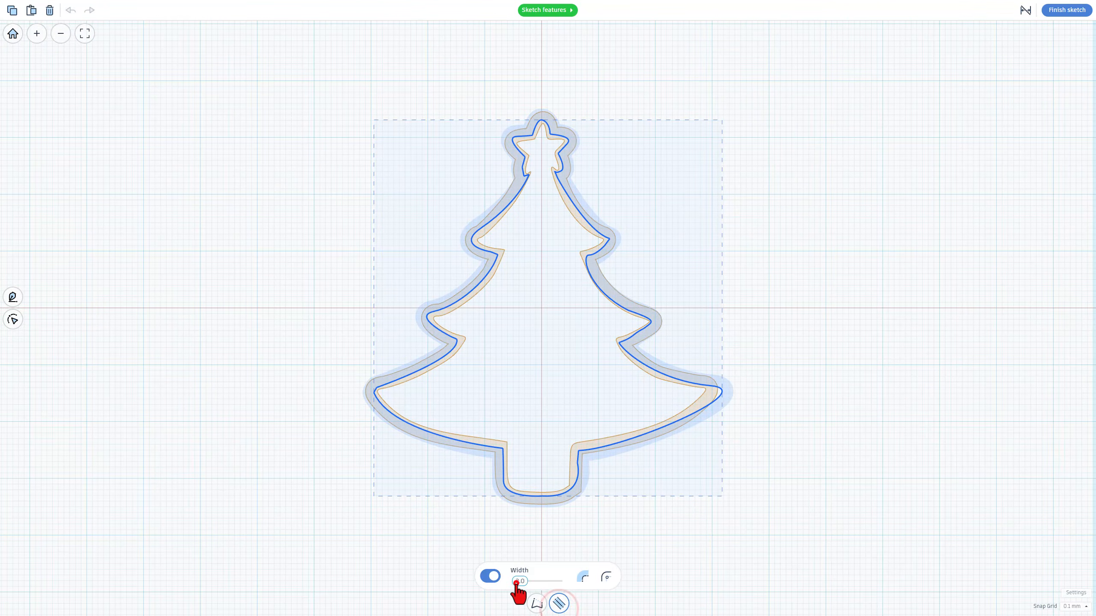
pyautogui.click(517, 582)
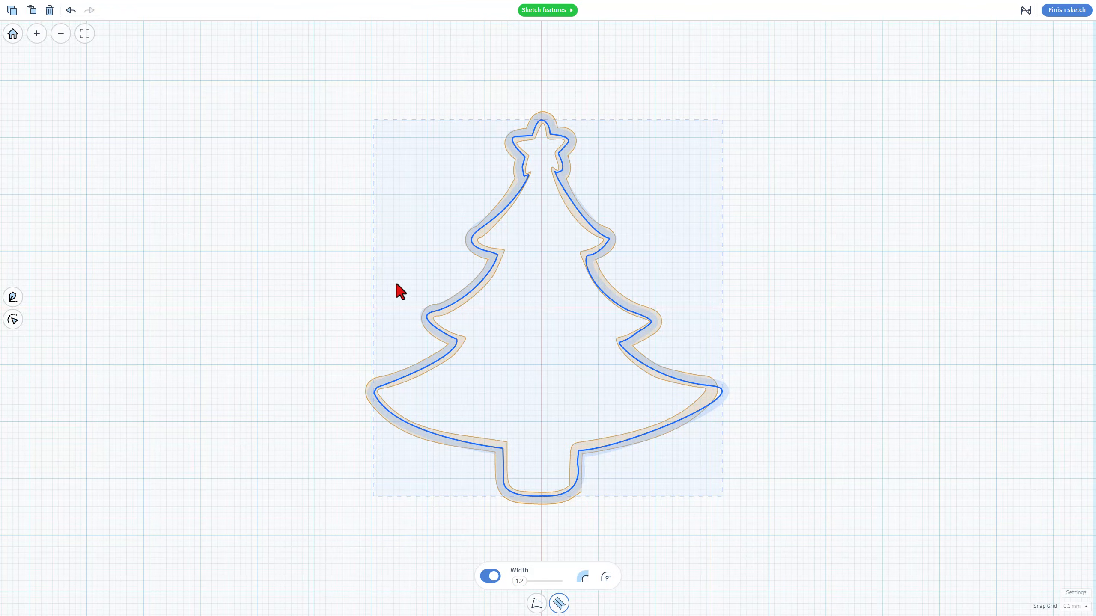
pyautogui.click(519, 581)
pyautogui.write('0.8')
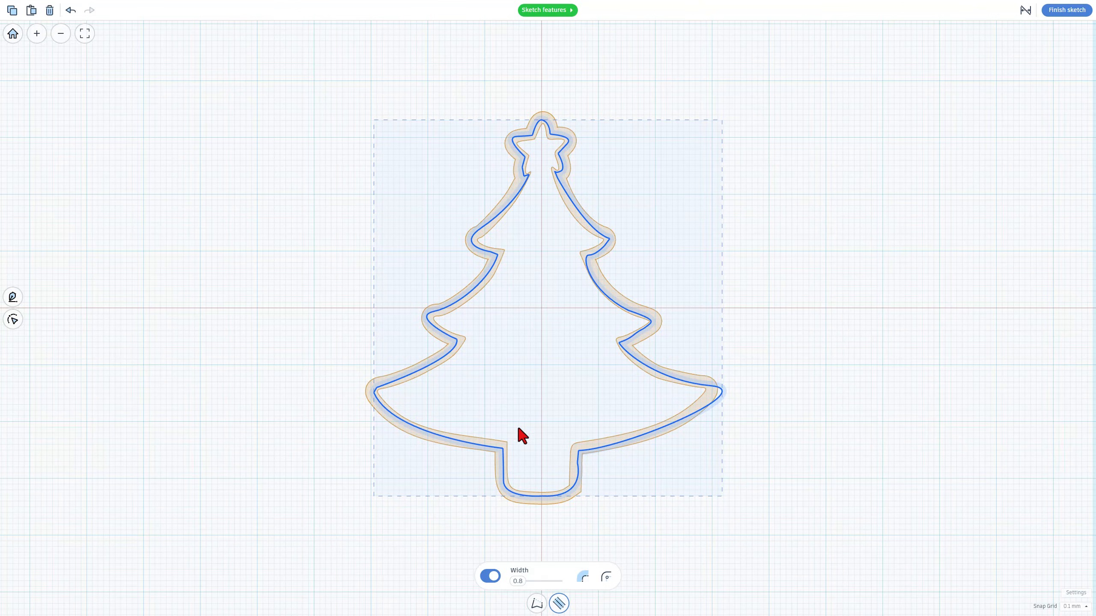
# Break the handles at the top tier's left notch below the star and reshape that curve
pyautogui.scroll(10, 529, 198)
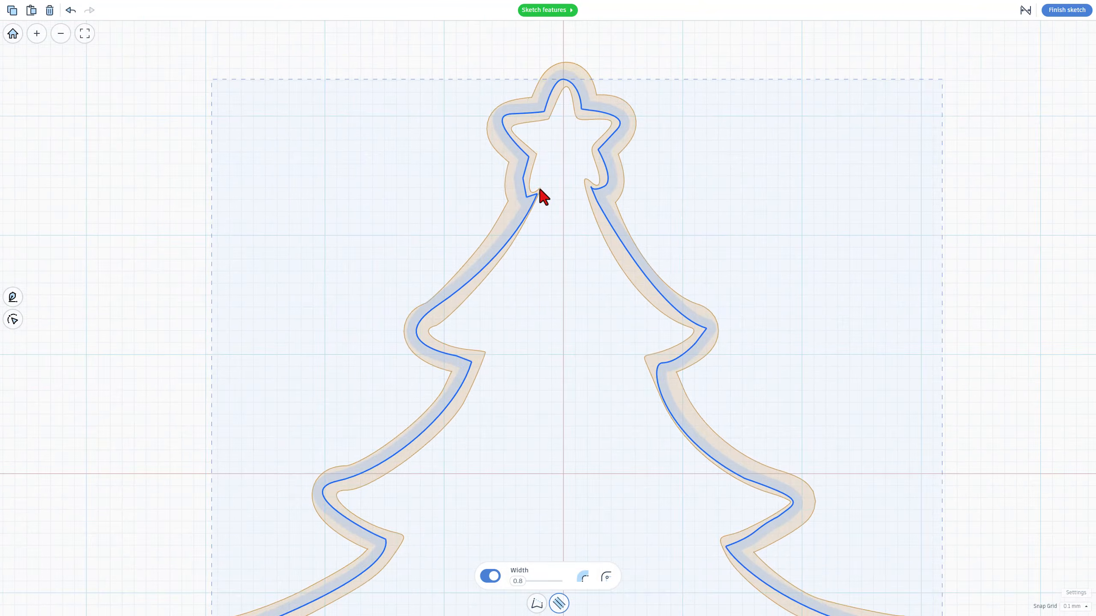
pyautogui.click(523, 198)
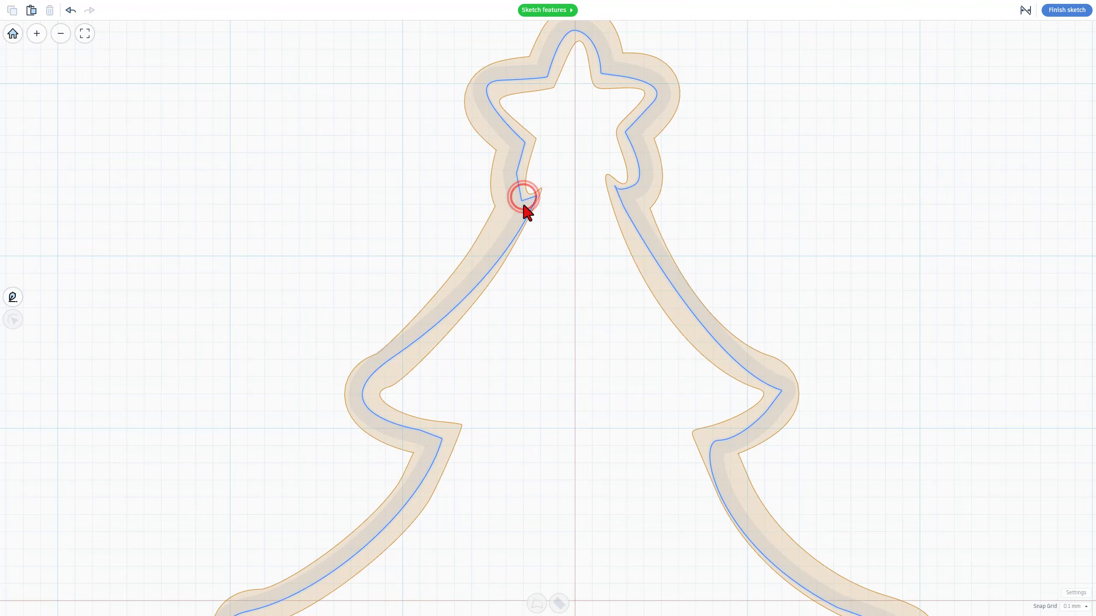
pyautogui.doubleClick(523, 204)
pyautogui.scroll(5, 522, 202)
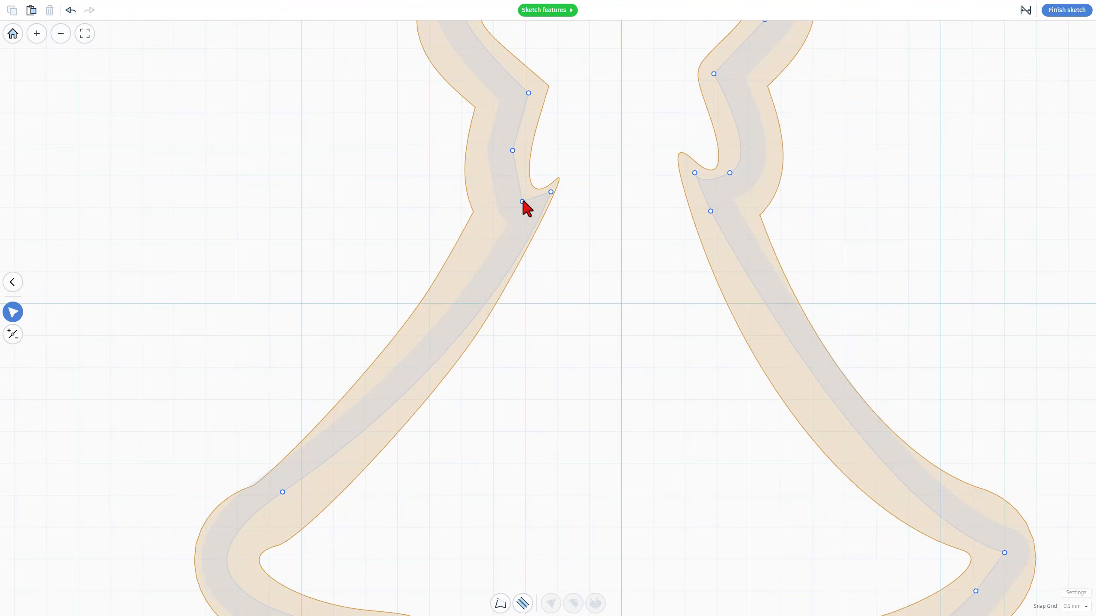
pyautogui.click(518, 189)
pyautogui.moveTo(516, 188); pyautogui.dragTo(516, 192)
pyautogui.press('3')
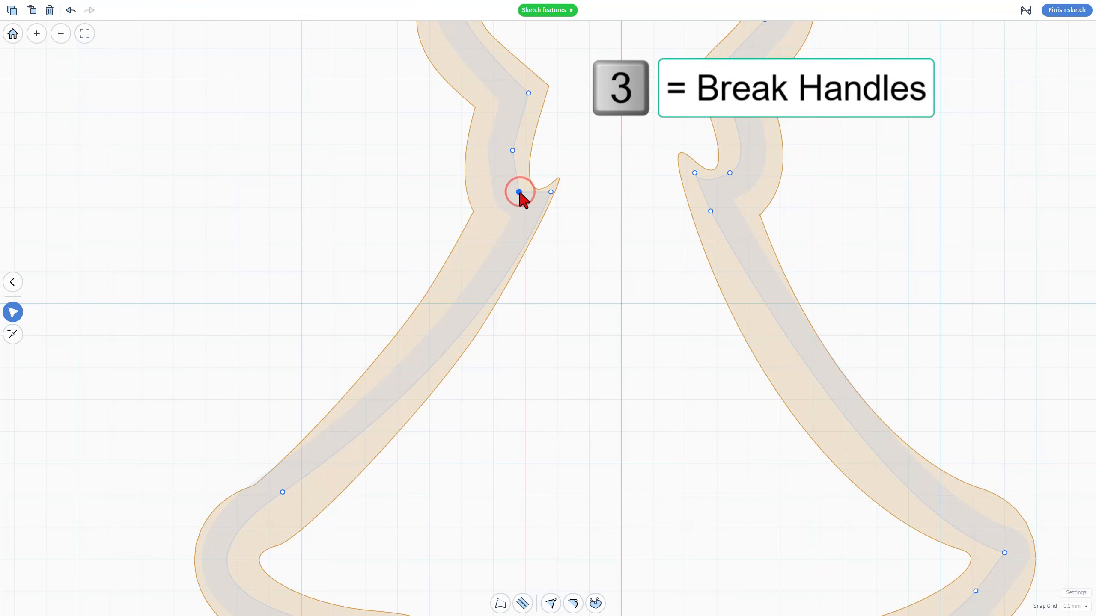
pyautogui.press('3')
pyautogui.moveTo(528, 201); pyautogui.dragTo(555, 185)
pyautogui.press('3')
pyautogui.moveTo(513, 150); pyautogui.dragTo(531, 131)
# Adjust the point and handles at the top tier's right notch below the star
pyautogui.scroll(-5, 530, 133)
pyautogui.click(541, 104)
pyautogui.moveTo(629, 157); pyautogui.dragTo(621, 149)
pyautogui.click(650, 157)
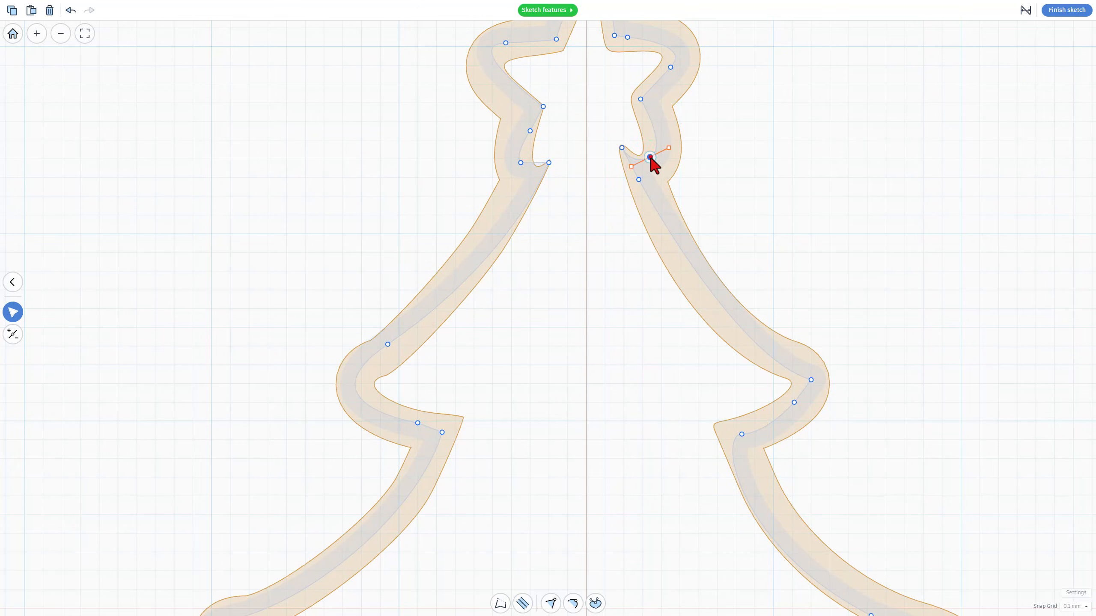
pyautogui.moveTo(656, 159); pyautogui.dragTo(661, 155)
pyautogui.scroll(-3, 659, 159)
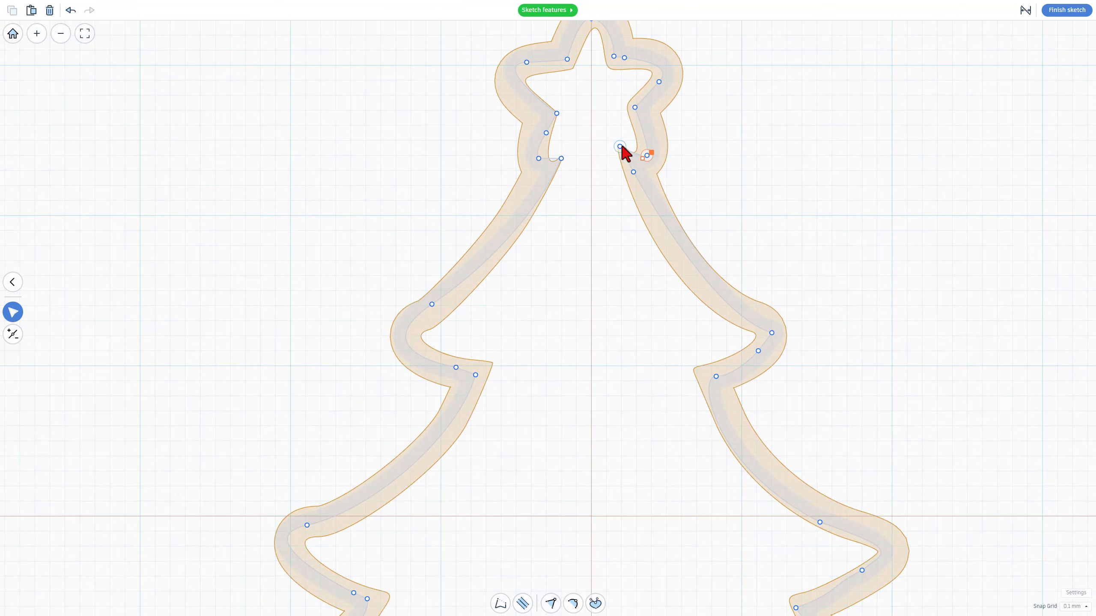
pyautogui.scroll(5, 601, 155)
pyautogui.click(603, 163)
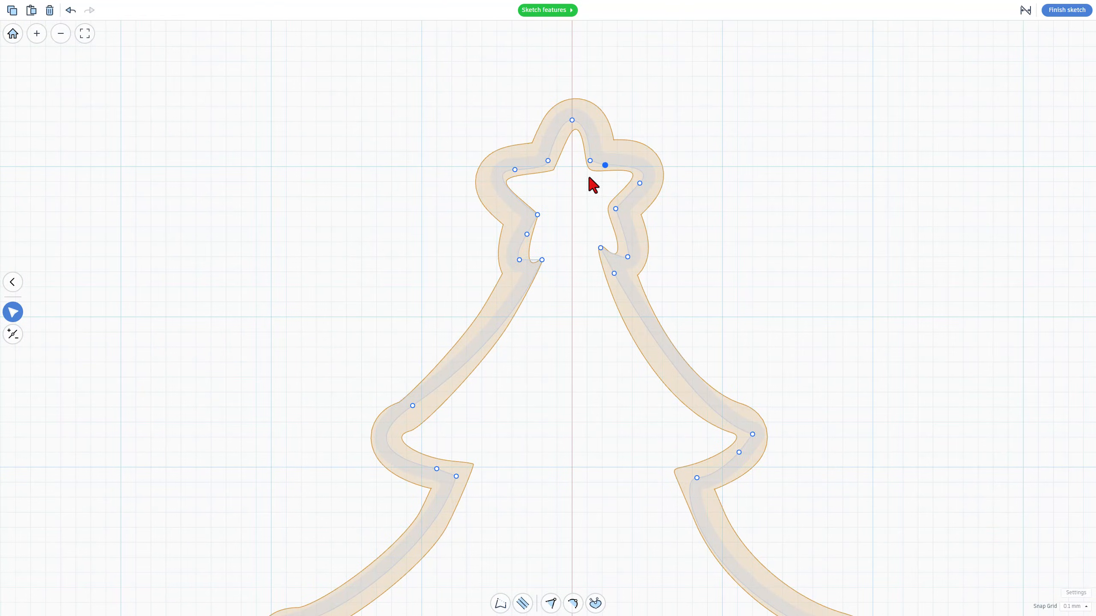
pyautogui.press('3')
pyautogui.click(640, 183)
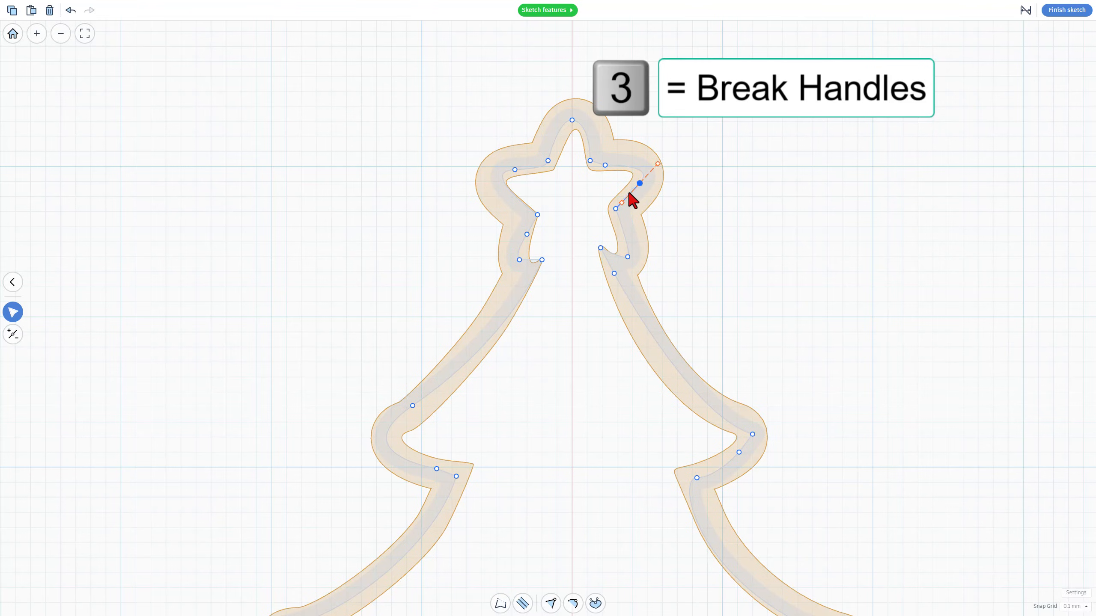
pyautogui.click(622, 203)
pyautogui.hotkey('ctrl', 'z')
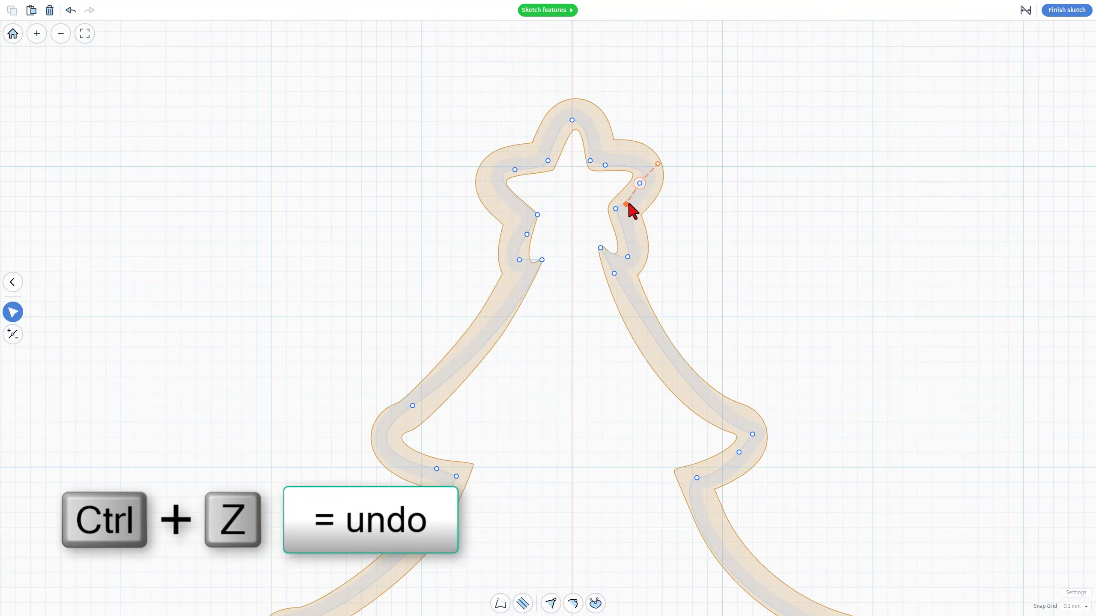
pyautogui.hotkey('ctrl', 'z')
# Reposition the handles at both notches beneath the star
pyautogui.moveTo(542, 260); pyautogui.dragTo(594, 253)
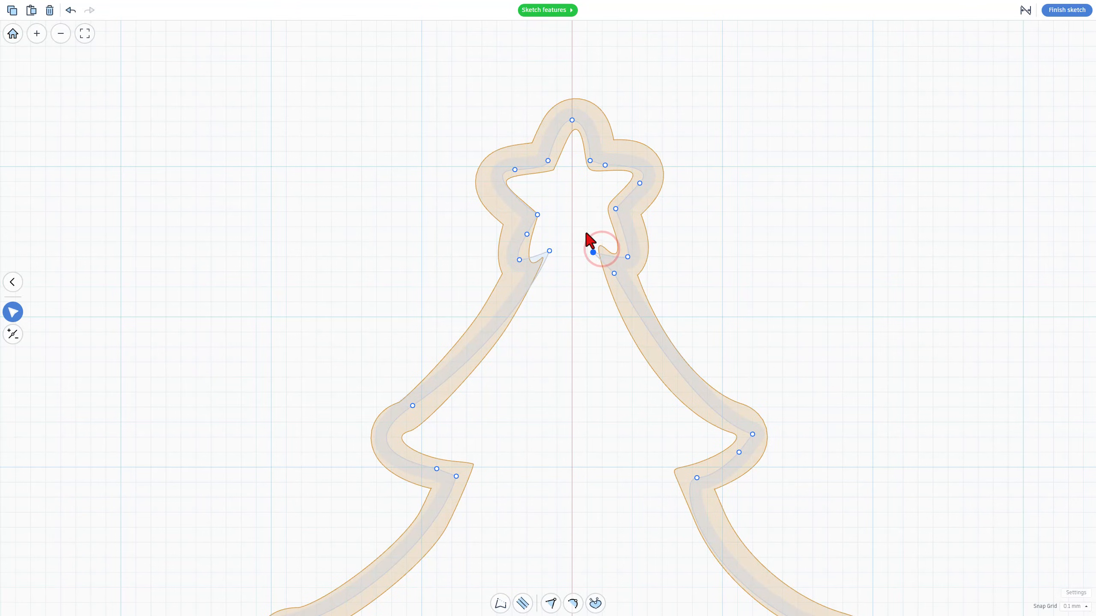
pyautogui.moveTo(615, 209); pyautogui.dragTo(610, 215)
# Break the handles at the lower right branch tip and pull its handle inward
pyautogui.scroll(-5, 648, 259)
pyautogui.scroll(-3, 630, 142)
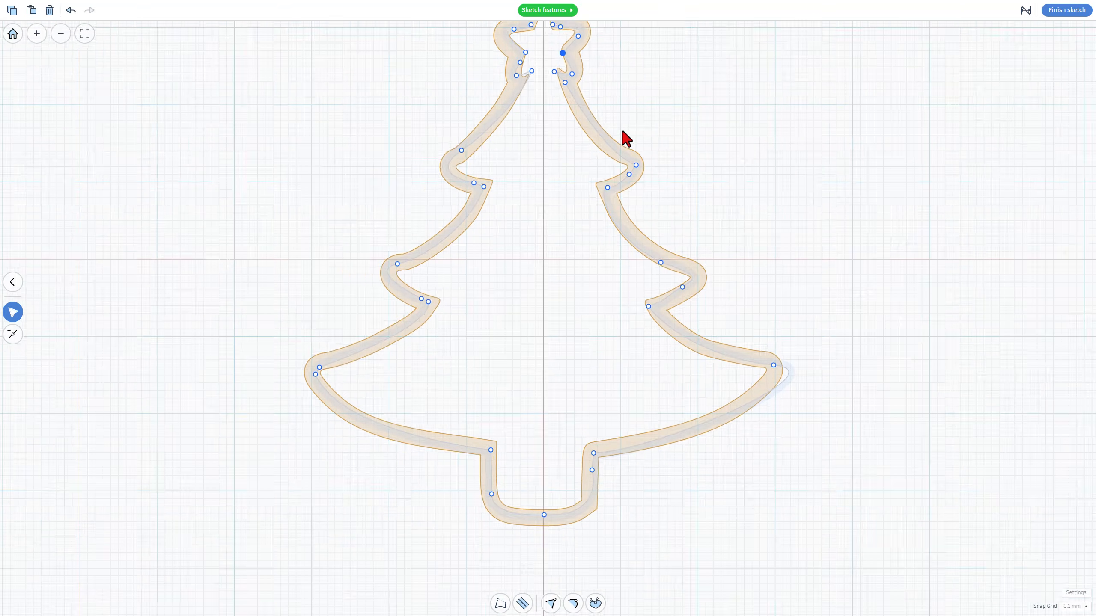
pyautogui.click(753, 335)
pyautogui.press('3')
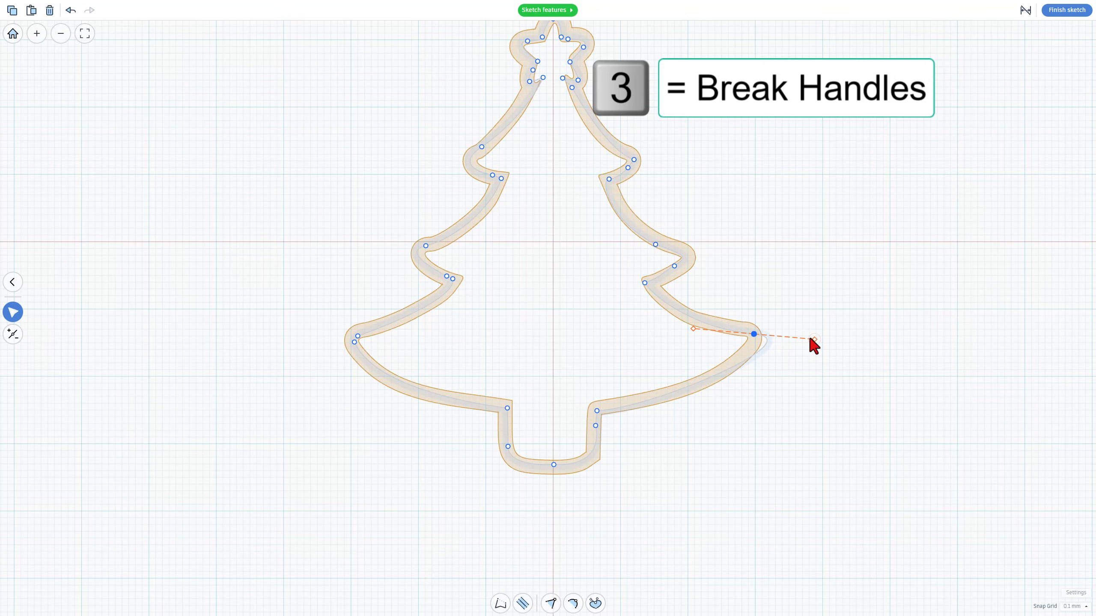
pyautogui.moveTo(783, 339); pyautogui.dragTo(750, 336)
pyautogui.scroll(2, 752, 335)
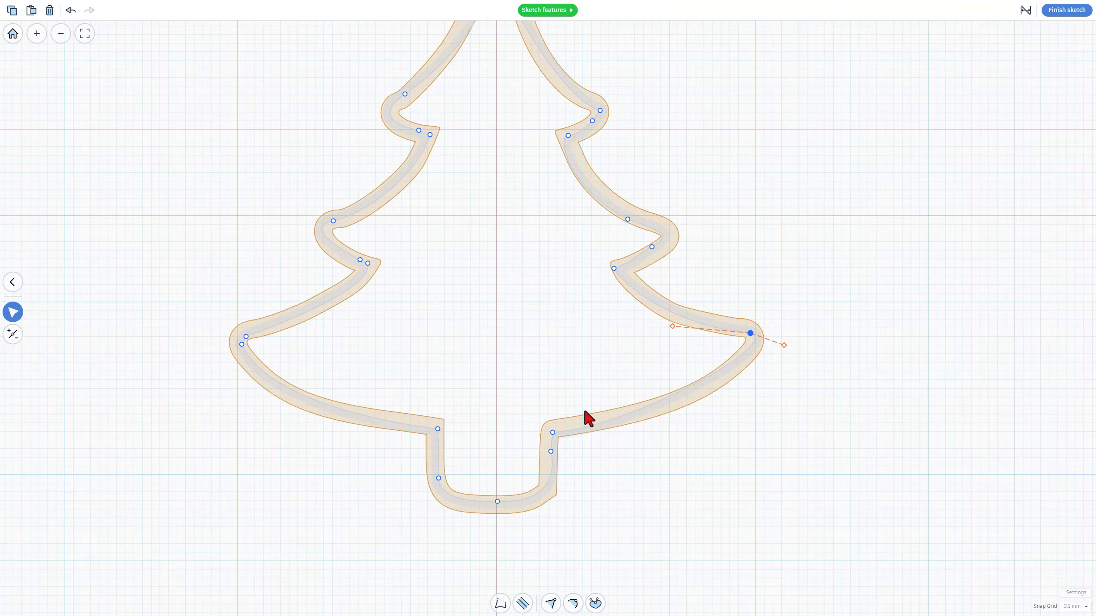
# Finish the sketch
pyautogui.scroll(-3, 532, 475)
pyautogui.scroll(1, 520, 159)
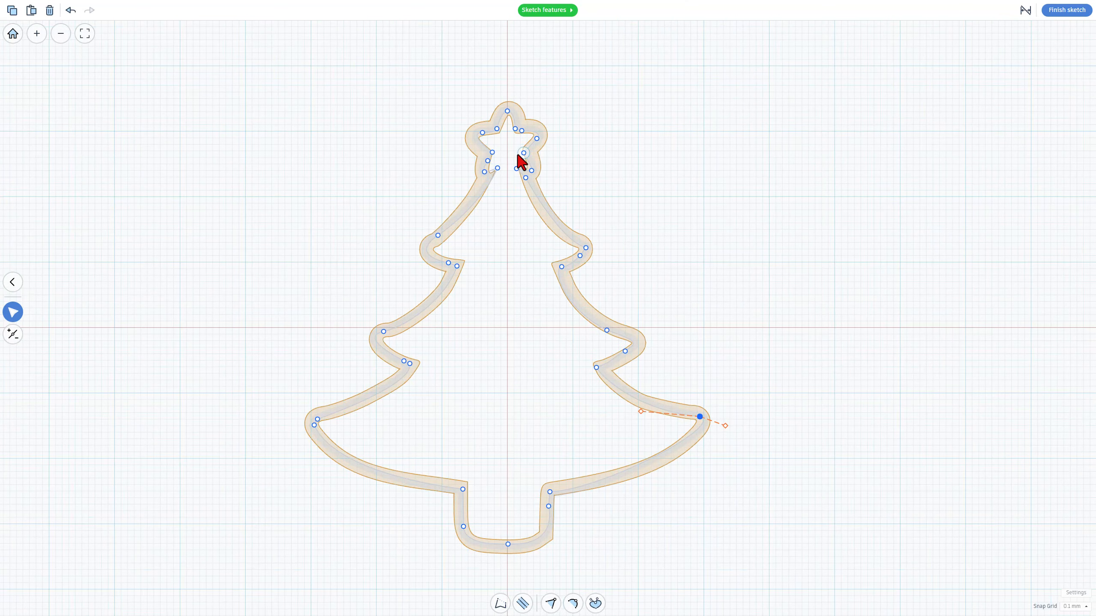
pyautogui.click(1066, 9)
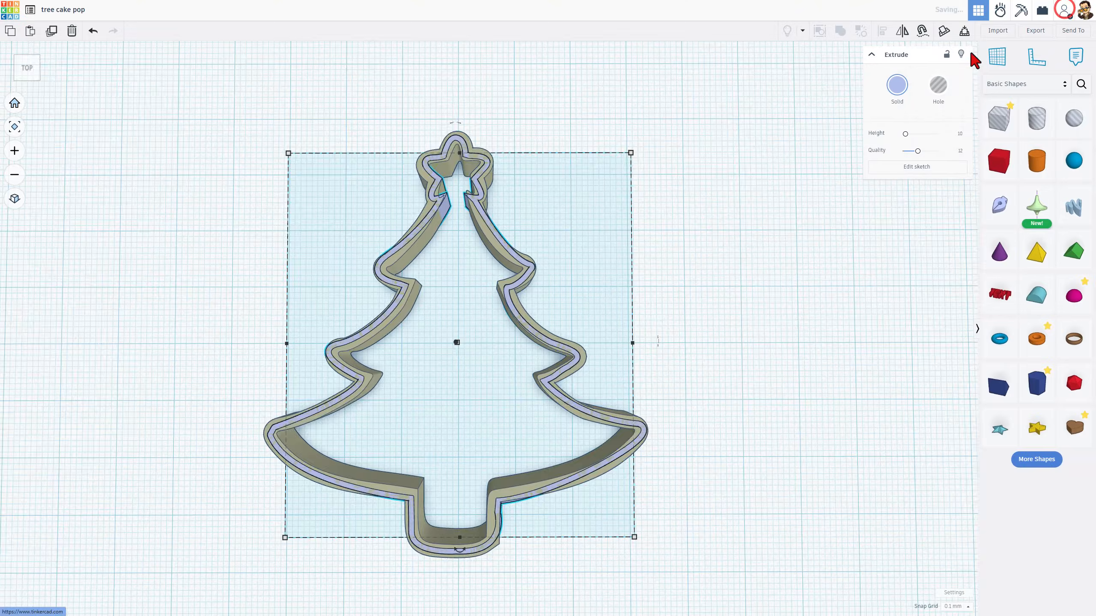
# Duplicate the tree outline and move the copy to the right
pyautogui.moveTo(547, 308); pyautogui.dragTo(260, 91)
pyautogui.click(445, 237)
pyautogui.moveTo(601, 264)
pyautogui.mouseDown(button='right')
pyautogui.moveTo(408, 211)
pyautogui.moveTo(604, 248)
pyautogui.moveTo(618, 277)
pyautogui.moveTo(585, 264)
pyautogui.mouseUp(button='right')
pyautogui.click(557, 311)
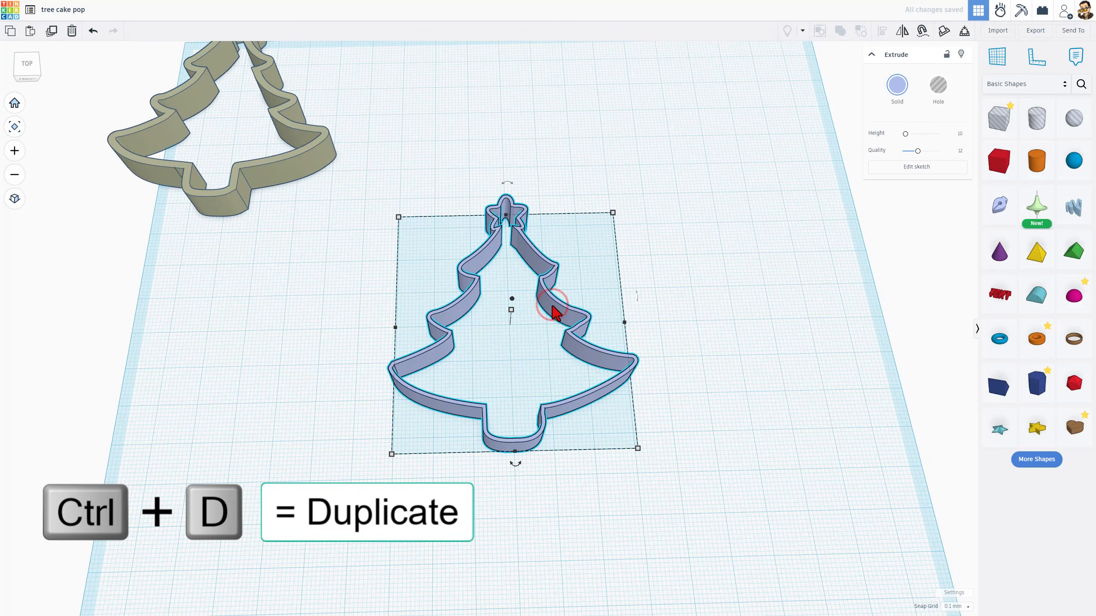
pyautogui.hotkey('ctrl', 'd')
pyautogui.moveTo(556, 313); pyautogui.dragTo(800, 300)
# Edit the copy's sketch and turn off its outline width to make a solid tree shape
pyautogui.click(907, 168)
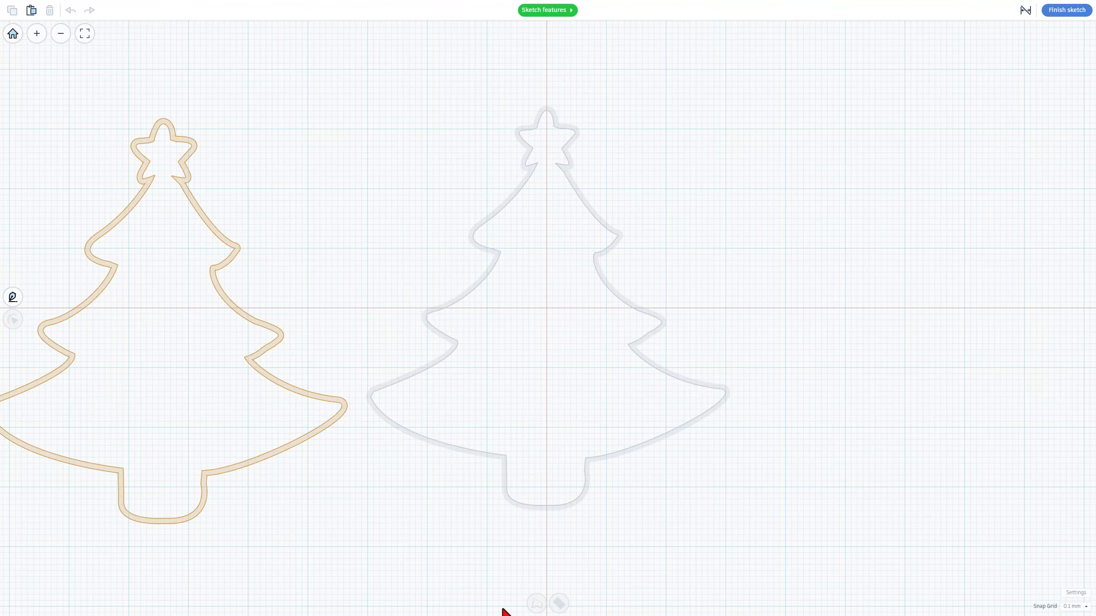
pyautogui.click(567, 506)
pyautogui.click(558, 604)
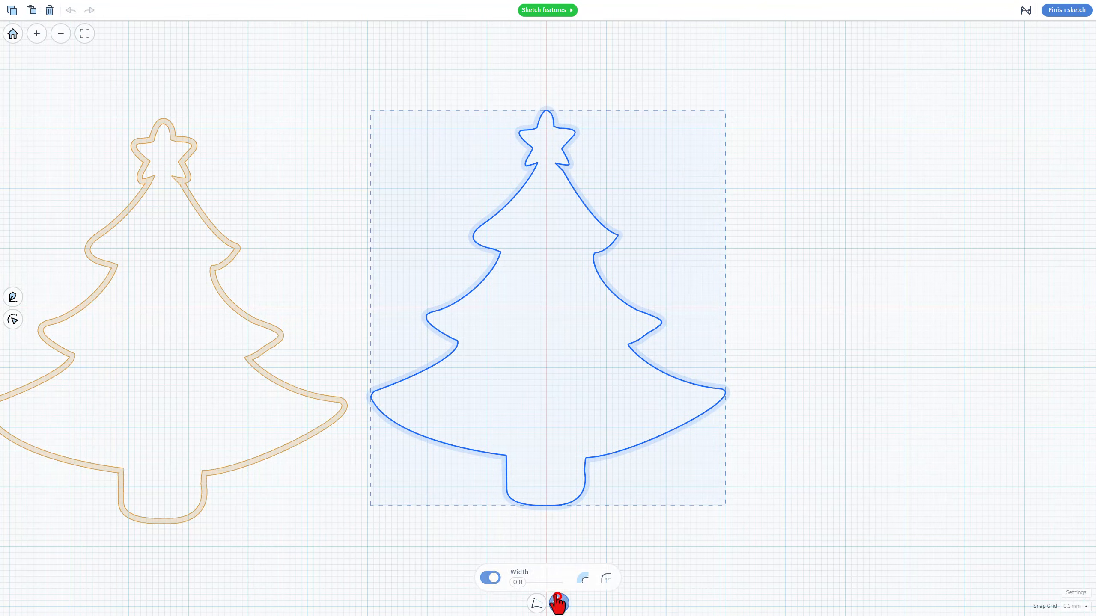
pyautogui.click(490, 576)
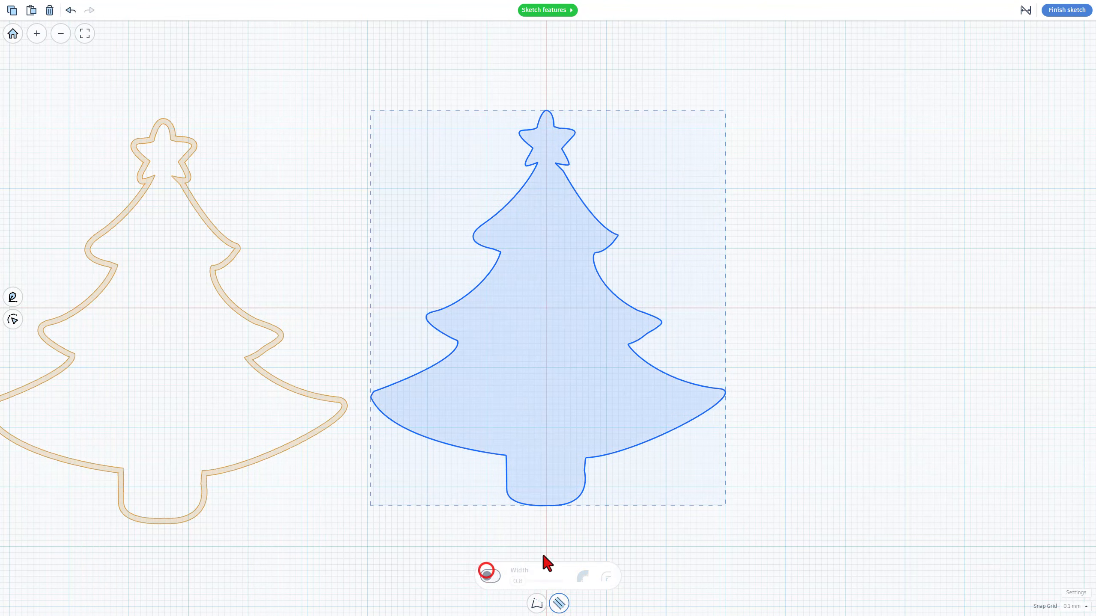
pyautogui.click(1065, 10)
# Duplicate the solid tree and move the copy onto the tree outline
pyautogui.click(588, 285)
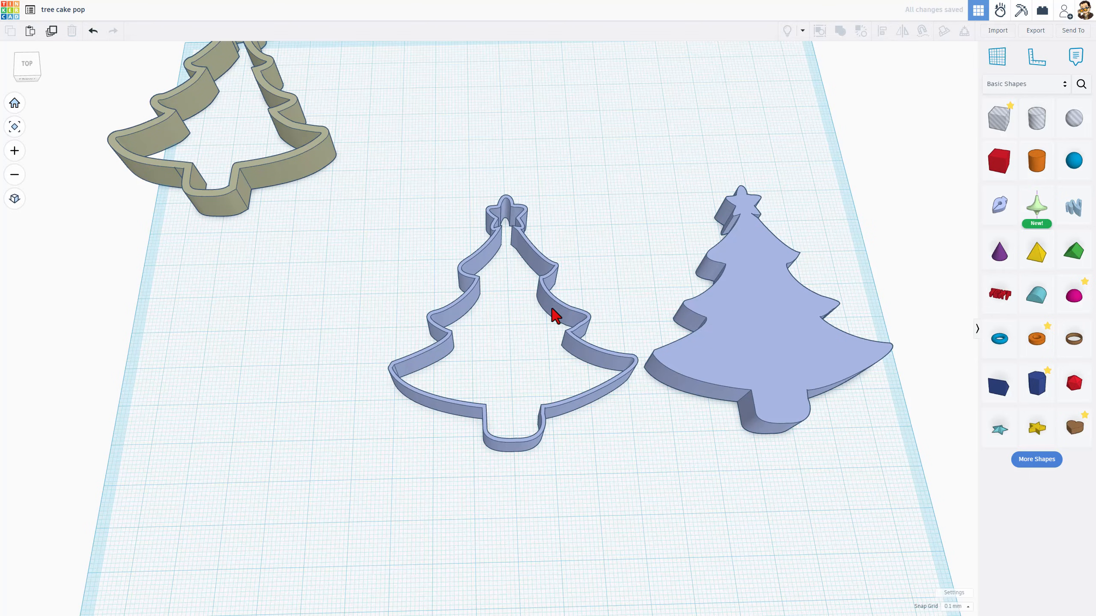
pyautogui.click(764, 322)
pyautogui.hotkey('ctrl', 'd')
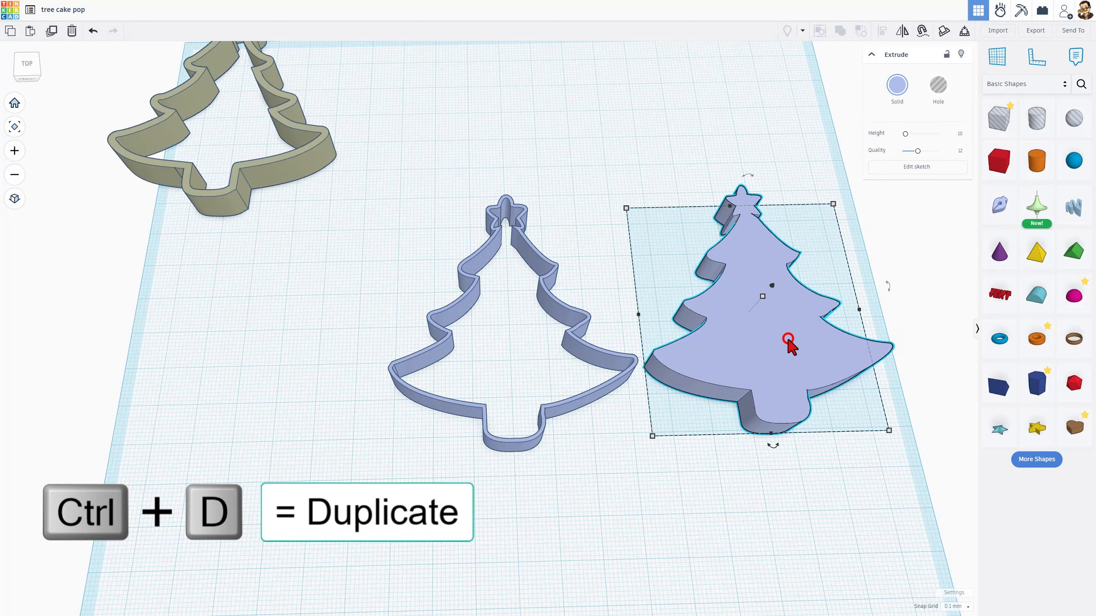
pyautogui.moveTo(788, 335); pyautogui.dragTo(581, 328)
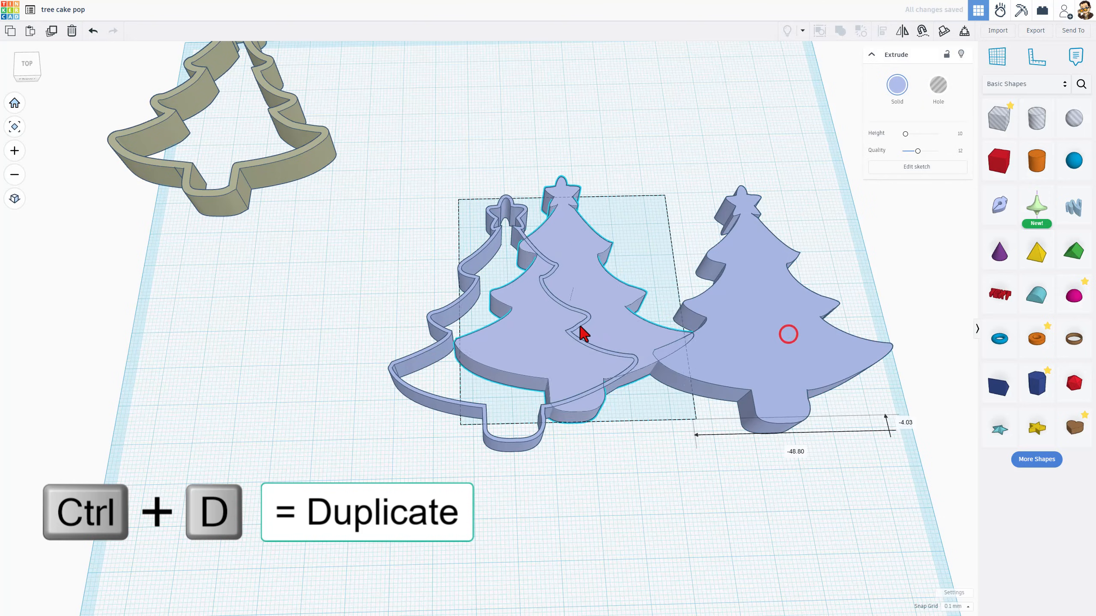
# Select the solid tree copy together with the tree outline and align them centred on both horizontal axes
pyautogui.click(343, 238)
pyautogui.moveTo(413, 259); pyautogui.dragTo(547, 388)
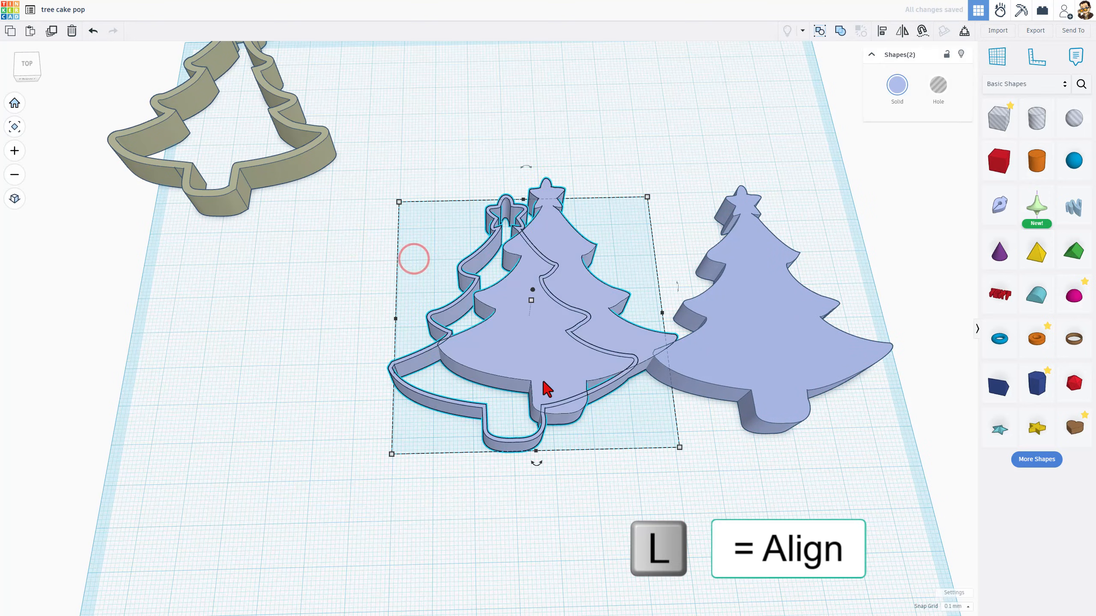
pyautogui.press('l')
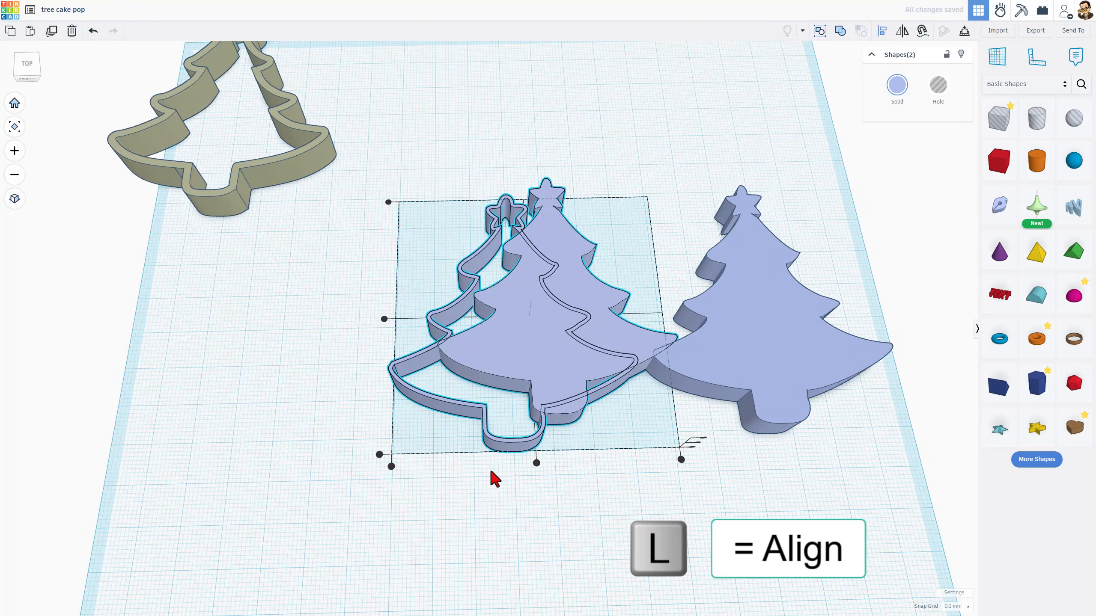
pyautogui.click(516, 463)
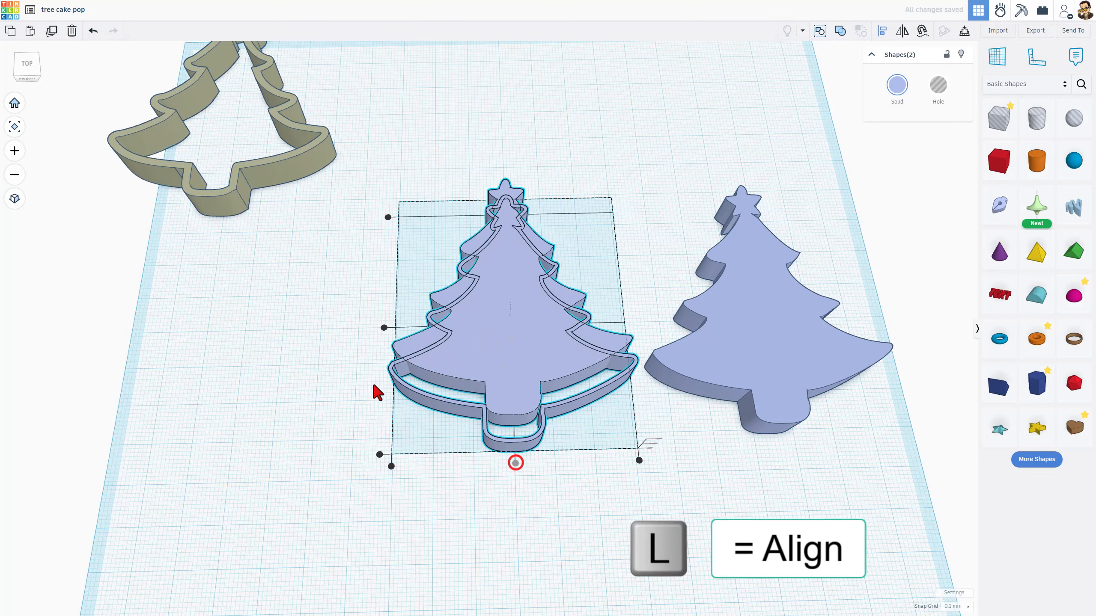
pyautogui.click(384, 328)
pyautogui.click(375, 317)
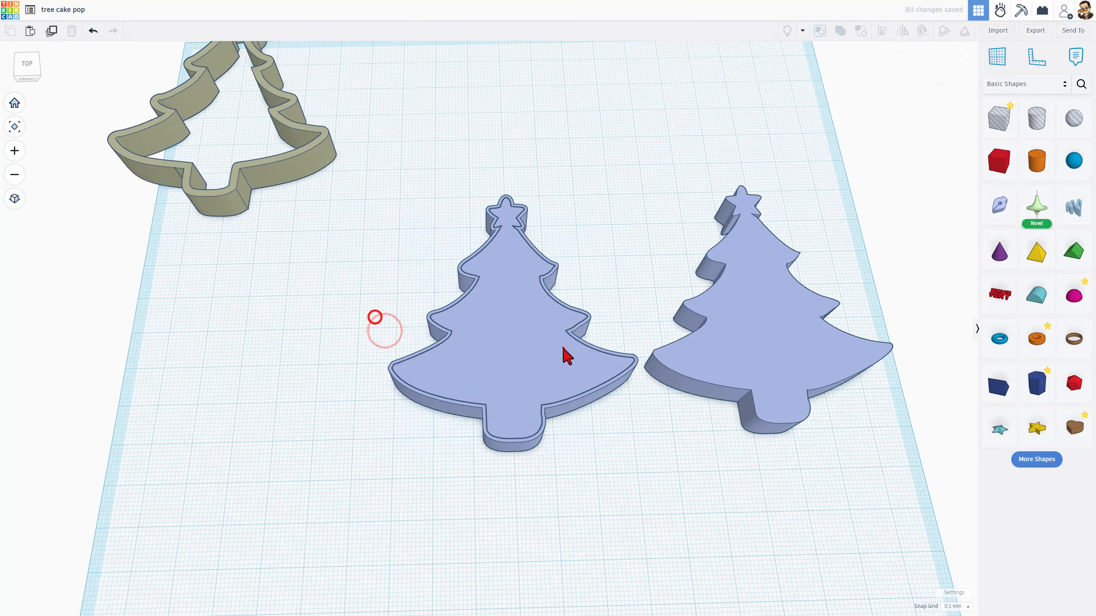
# Set the height of the solid tree inside the outline to 1 mm
pyautogui.click(562, 349)
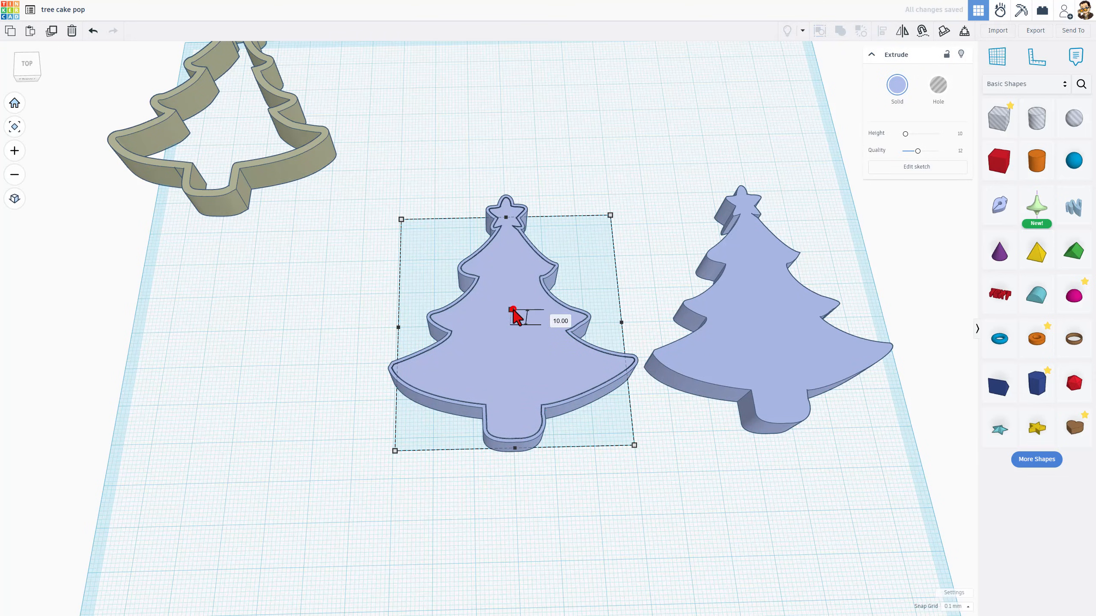
pyautogui.click(512, 309)
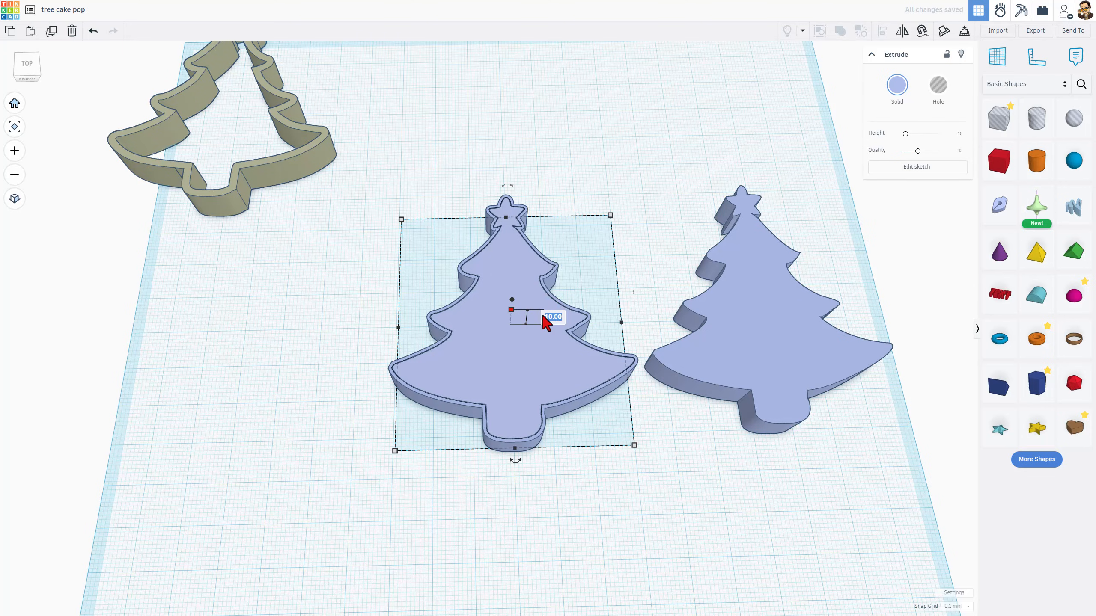
pyautogui.write('1')
pyautogui.press('Return')
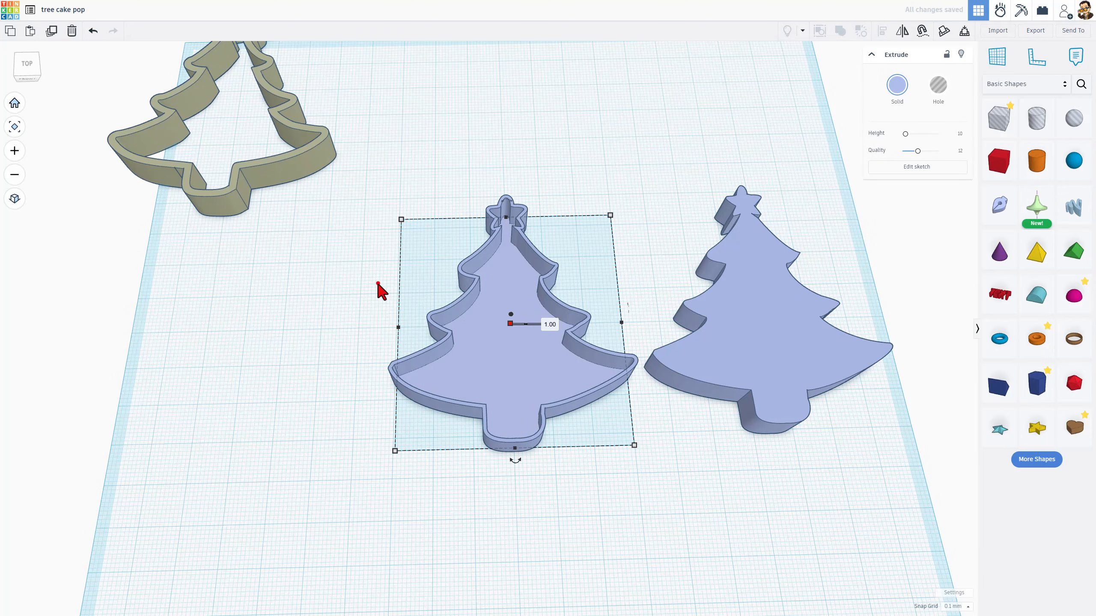
pyautogui.click(378, 284)
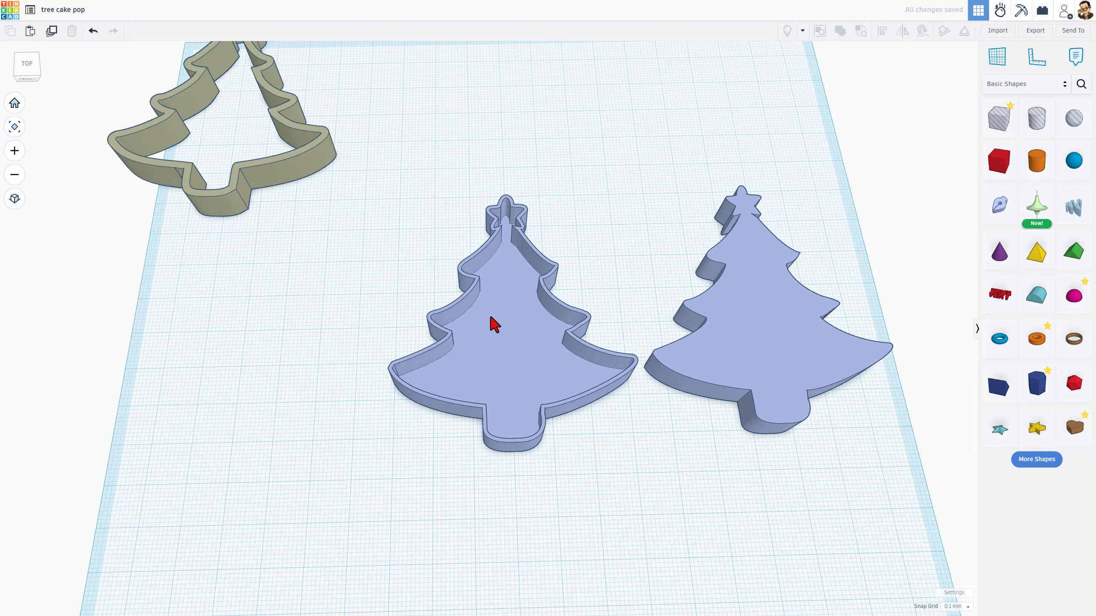
# Duplicate the solid tree on the right and open the copy's sketch for editing
pyautogui.click(750, 323)
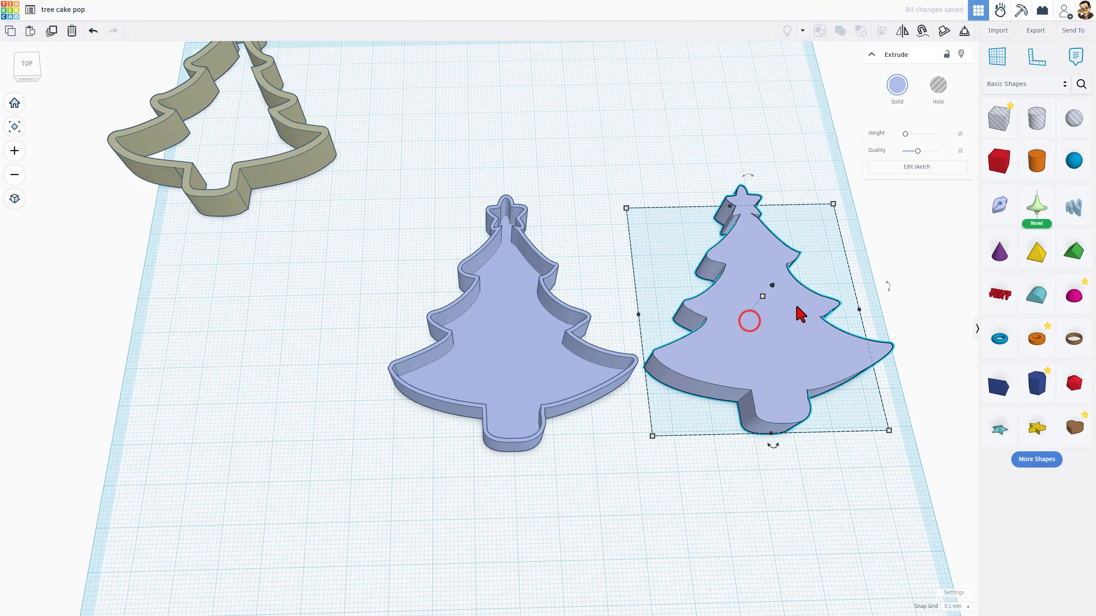
pyautogui.hotkey('ctrl', 'd')
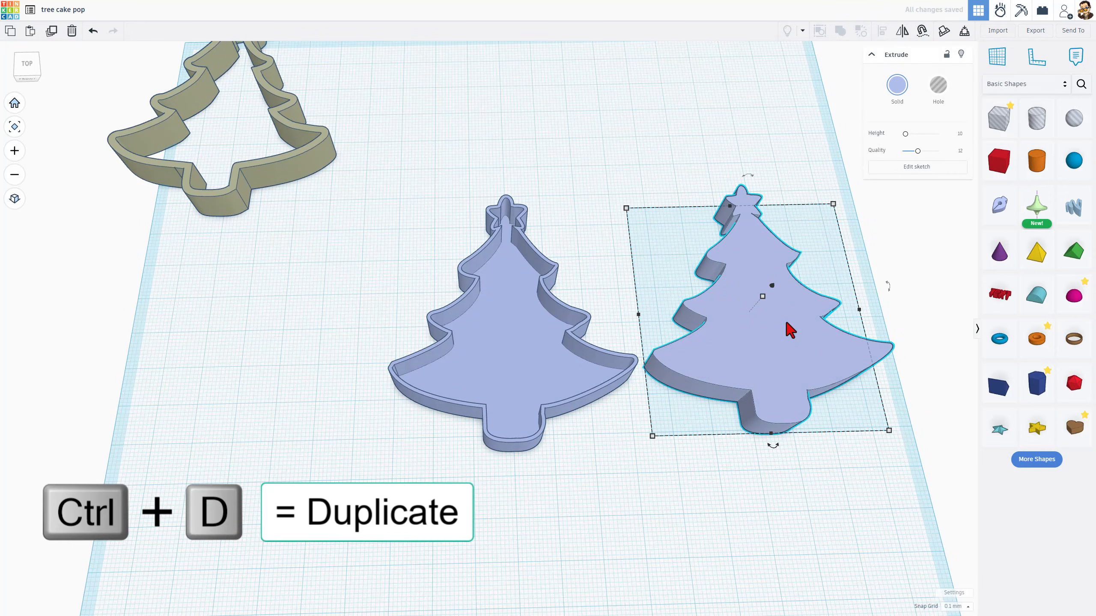
pyautogui.click(918, 167)
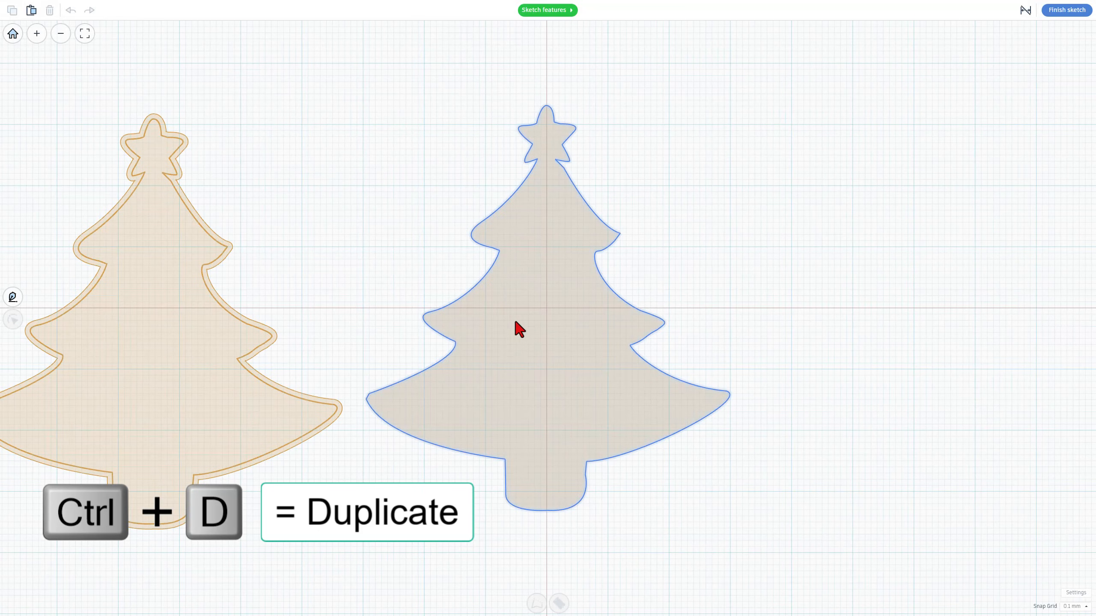
# Turn the copy's outline width back on with Center alignment and finish the sketch
pyautogui.click(495, 318)
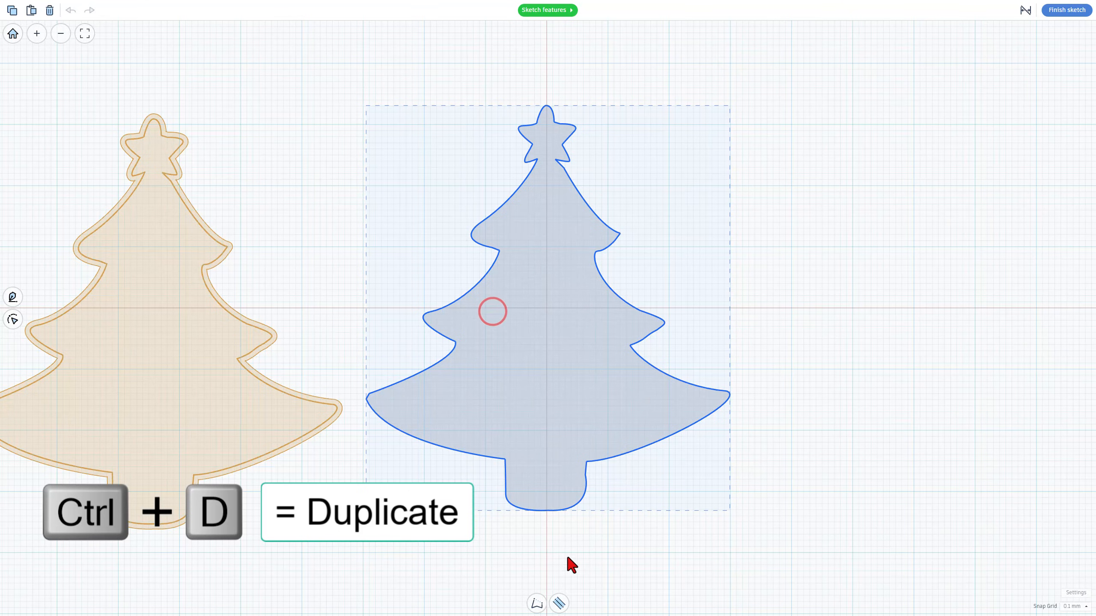
pyautogui.click(556, 604)
pyautogui.click(490, 577)
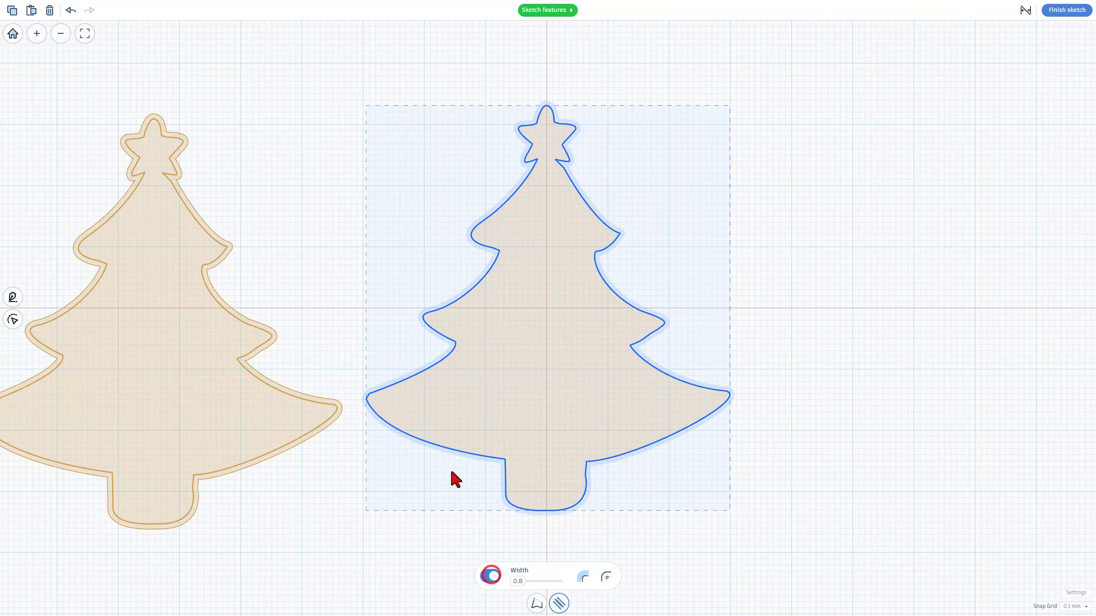
pyautogui.click(583, 578)
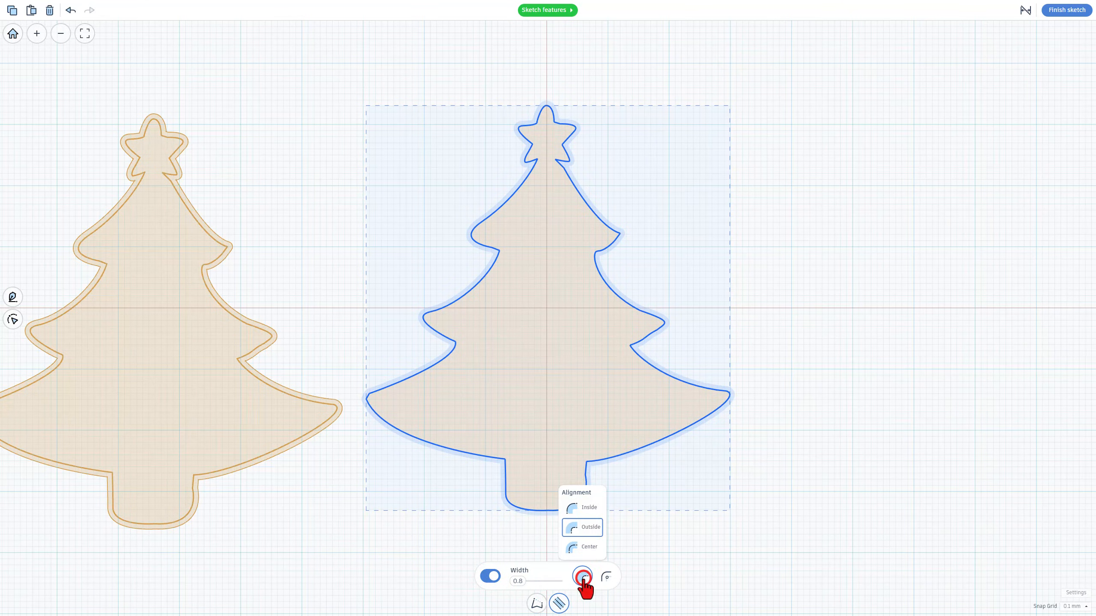
pyautogui.click(585, 547)
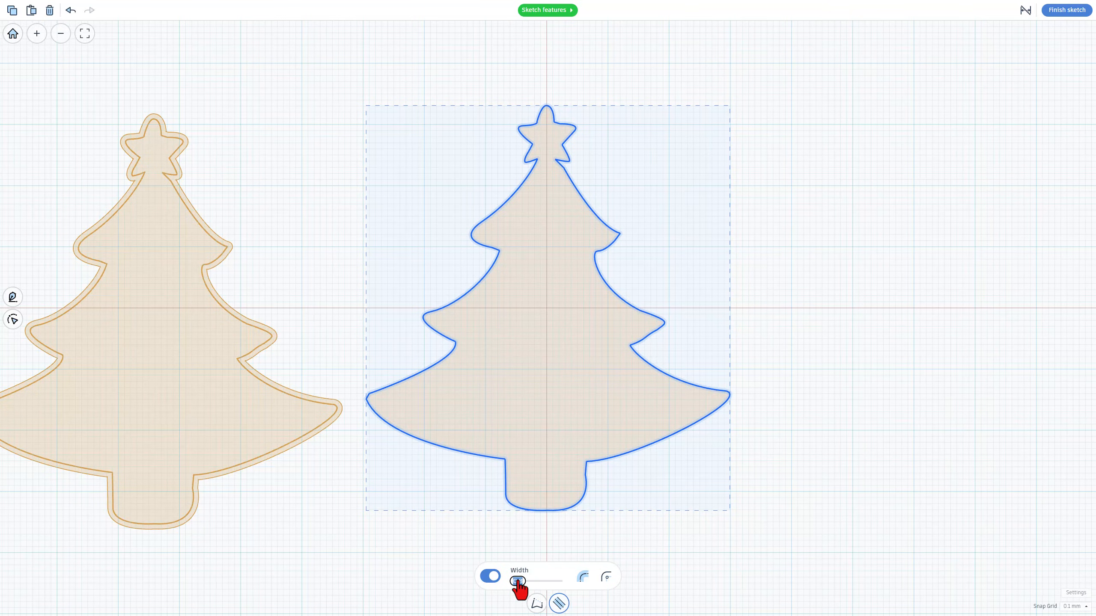
pyautogui.press('BackSpace')
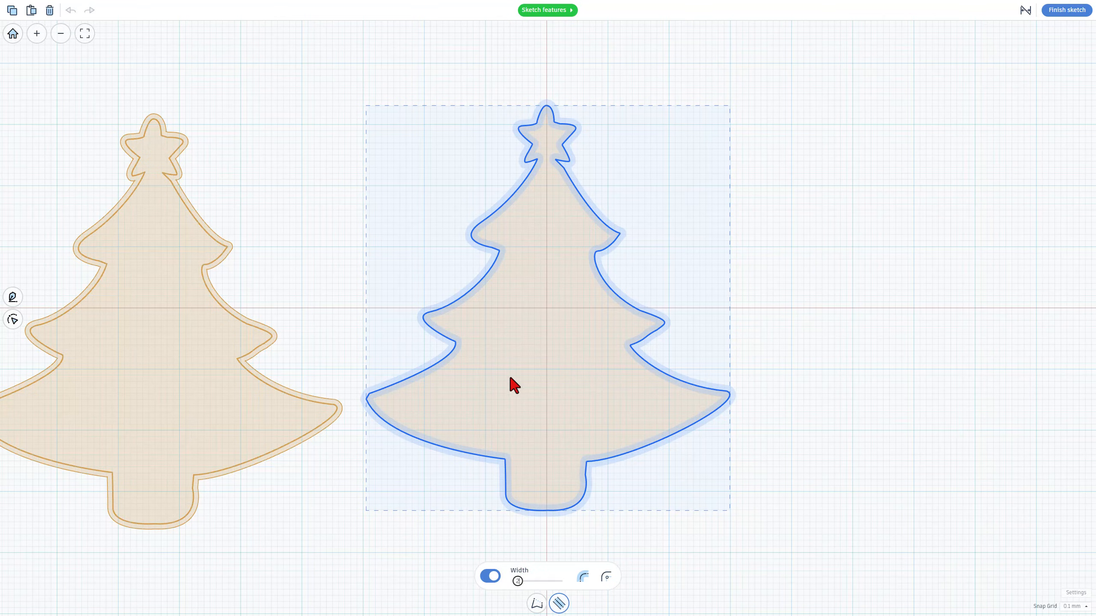
pyautogui.scroll(2, 457, 244)
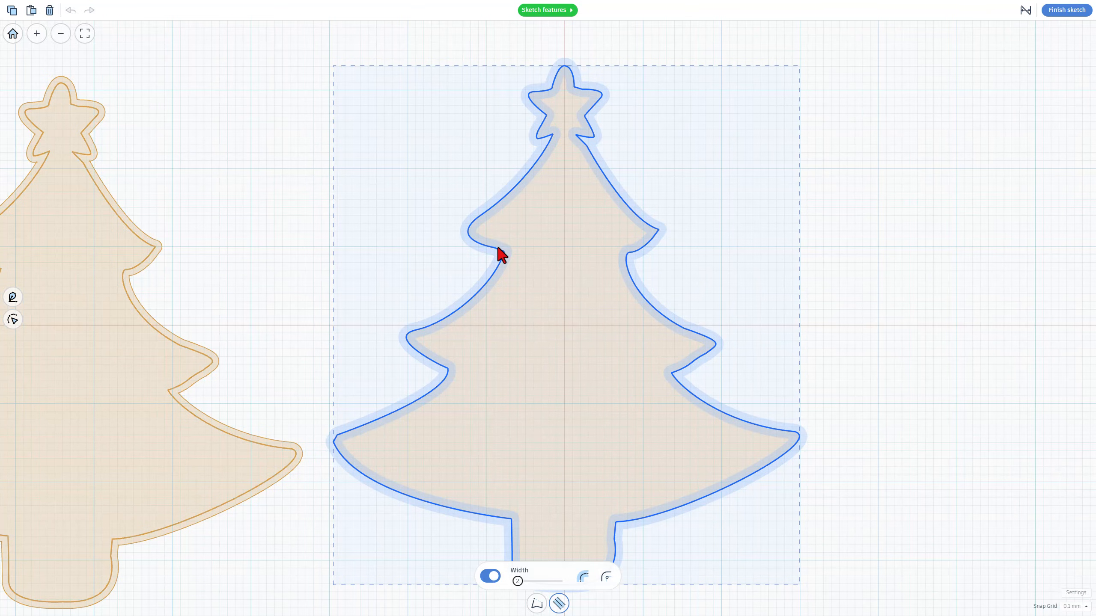
pyautogui.click(684, 196)
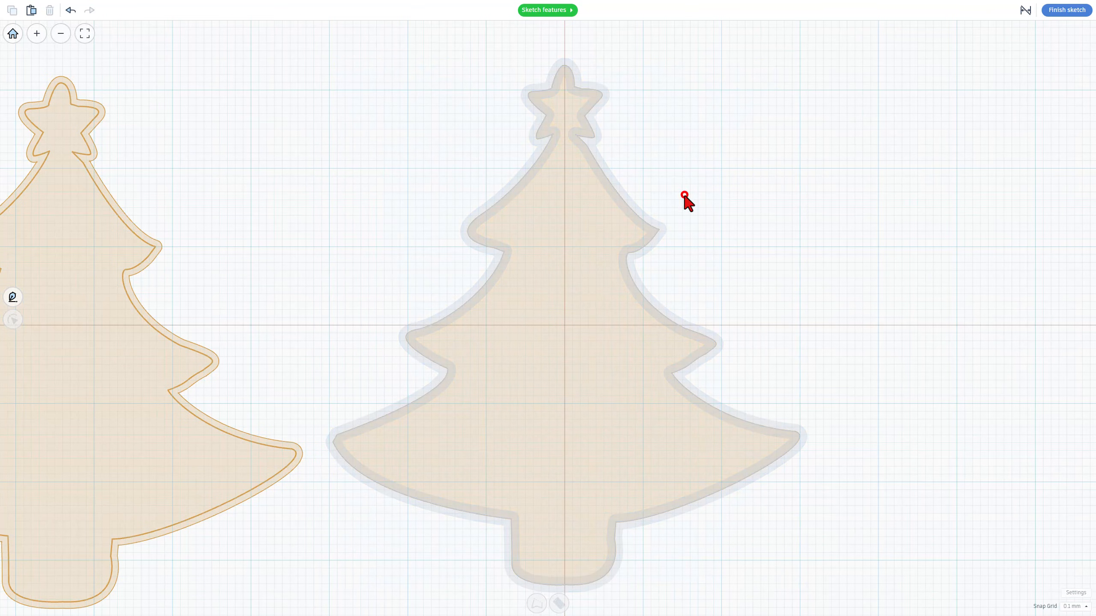
pyautogui.click(1068, 9)
# Select the new tree outline and make it a hole
pyautogui.click(730, 174)
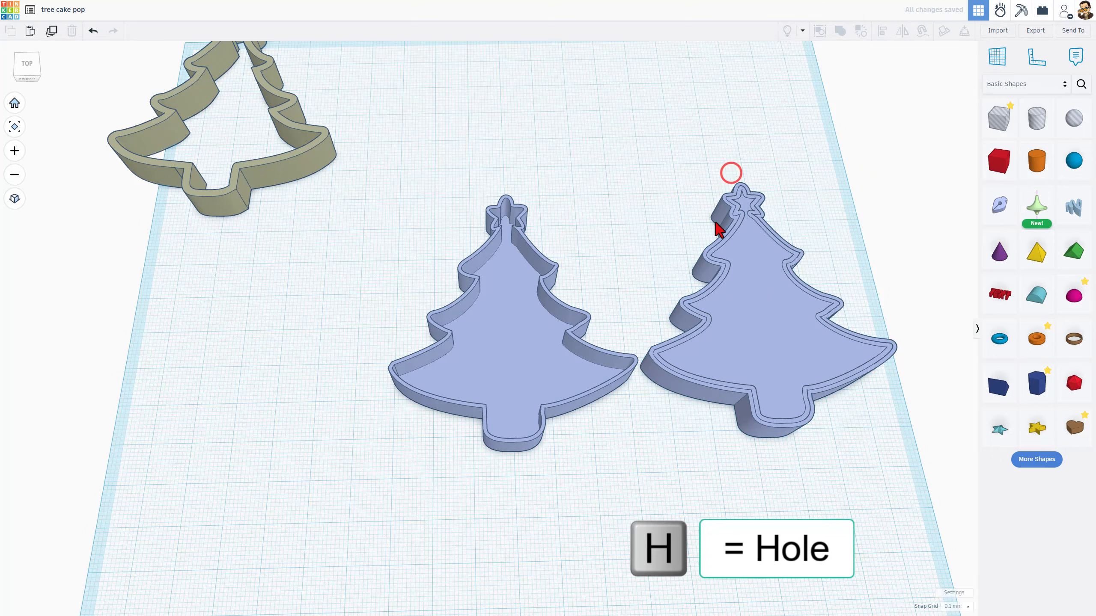
pyautogui.click(719, 212)
pyautogui.click(932, 91)
# Group the hole outline with the solid tree beneath it and move the group closer to the cutter
pyautogui.click(703, 190)
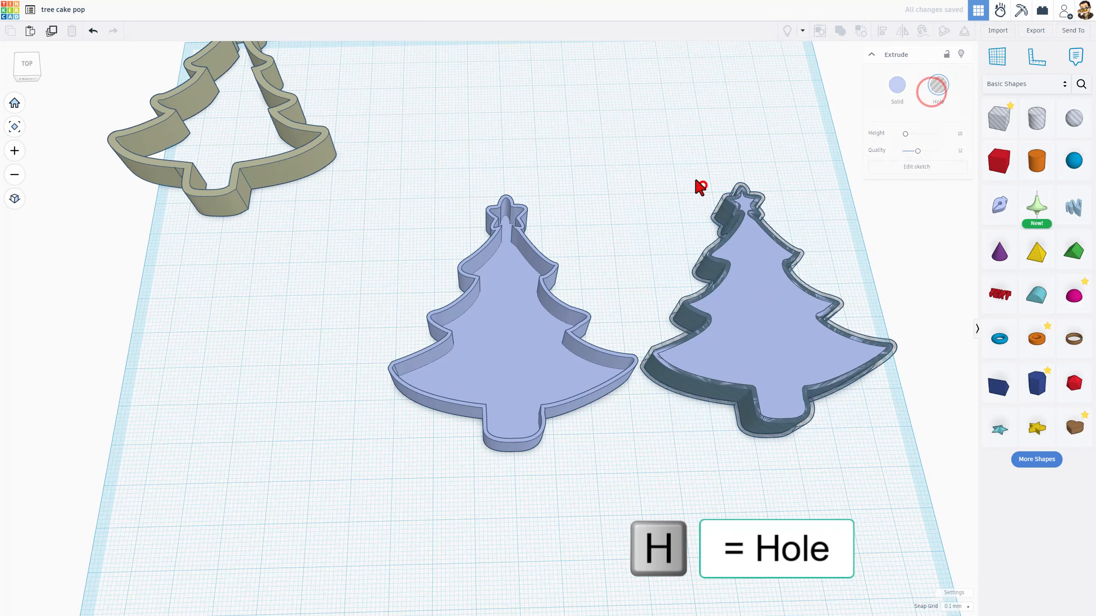
pyautogui.moveTo(710, 202); pyautogui.dragTo(762, 298)
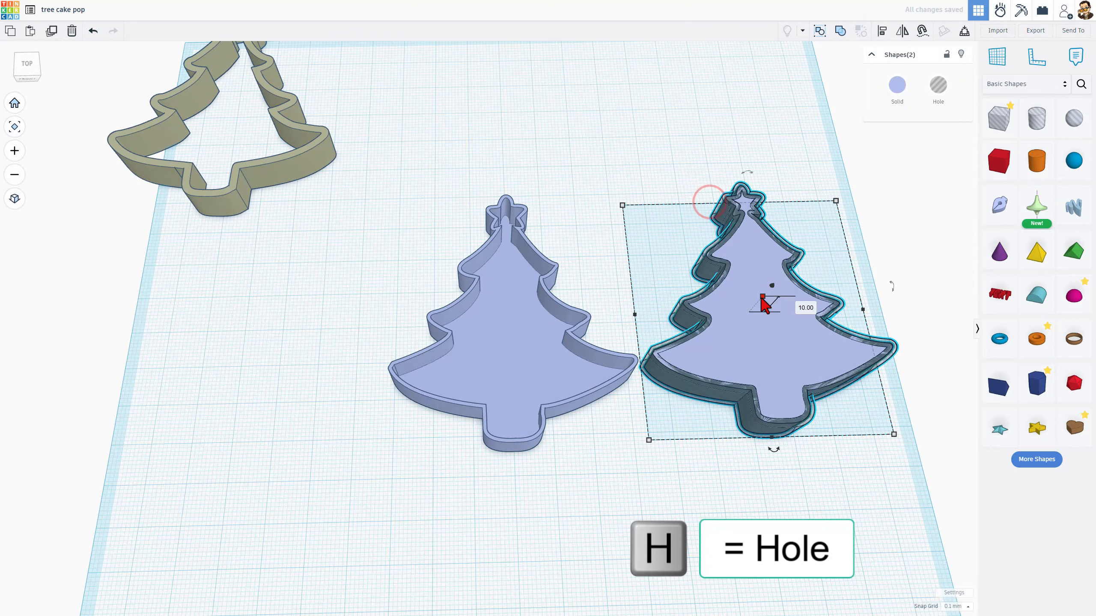
pyautogui.hotkey('ctrl', 'g')
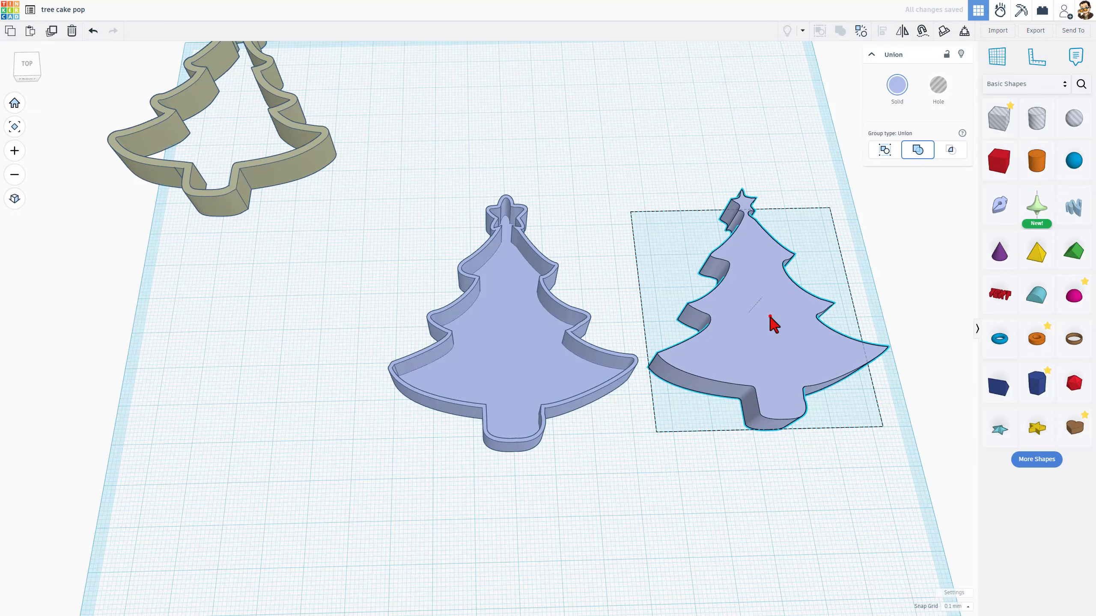
pyautogui.moveTo(769, 316); pyautogui.dragTo(653, 268)
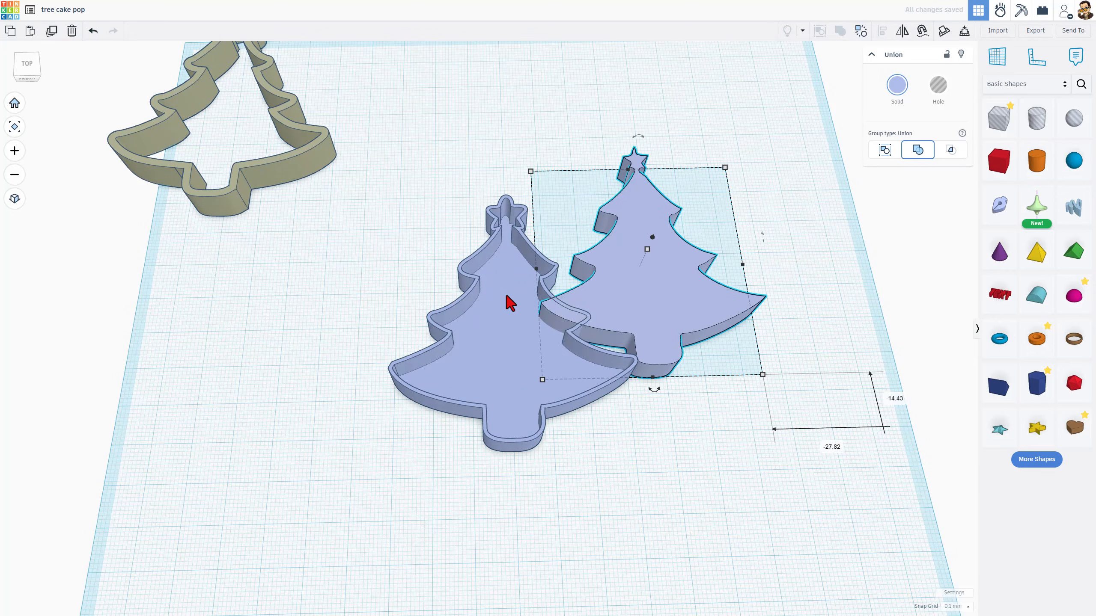
# Select the cutter outline and the thin solid tree inside it and colour them green
pyautogui.click(479, 291)
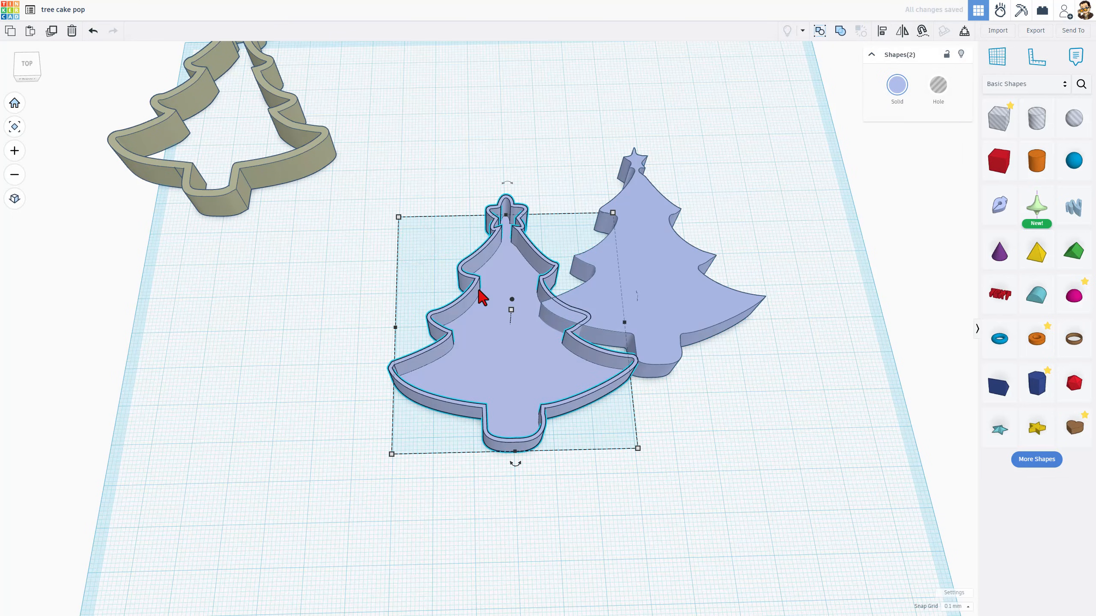
pyautogui.click(886, 98)
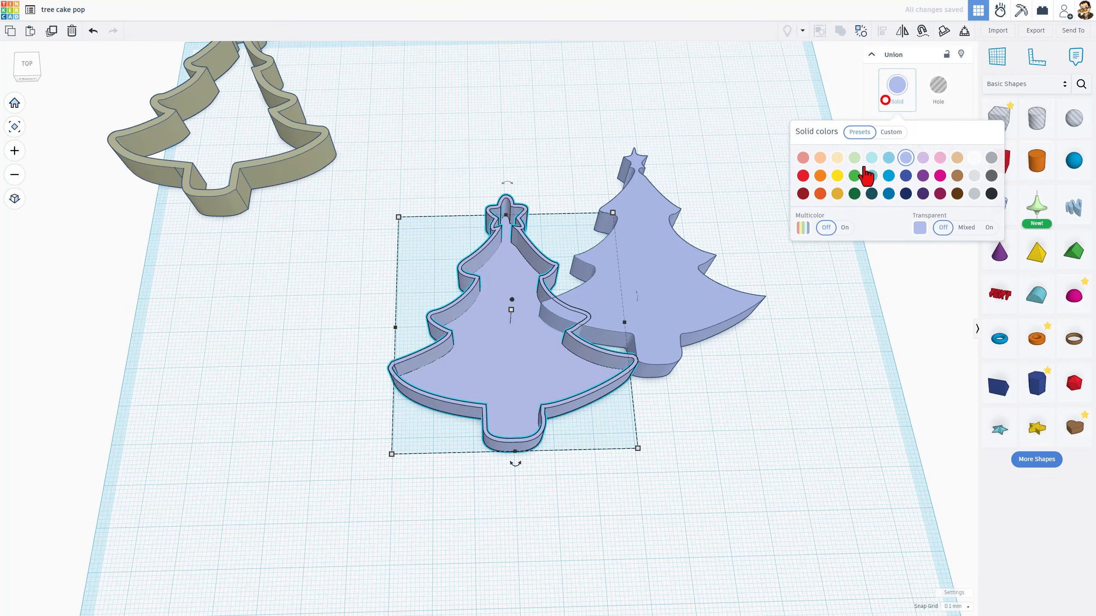
pyautogui.click(855, 176)
# Colour the grouped tree red
pyautogui.click(637, 225)
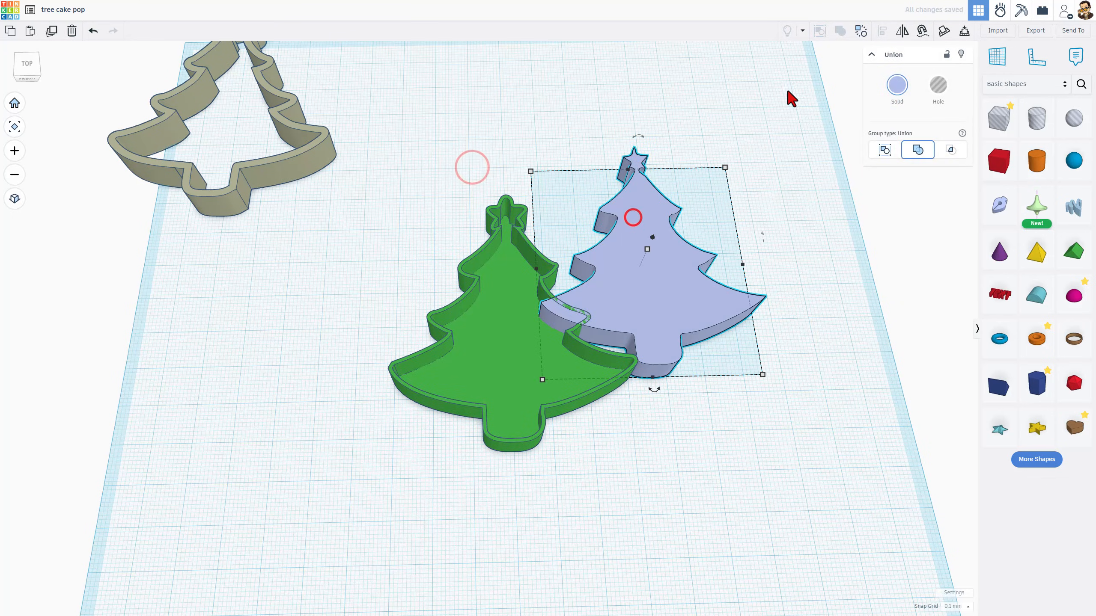
pyautogui.click(896, 86)
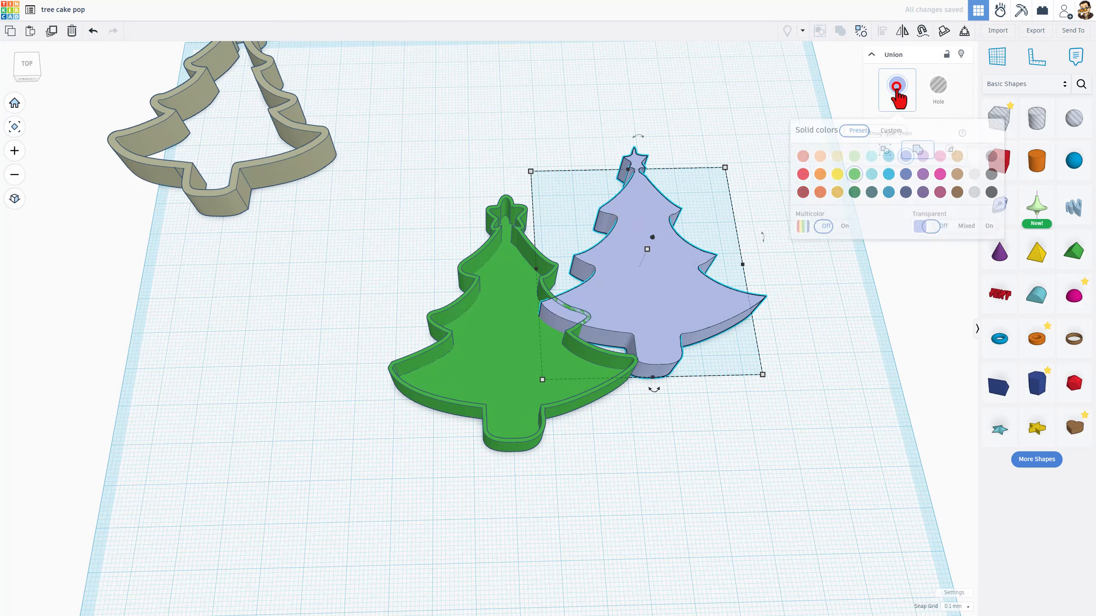
pyautogui.click(803, 175)
# Select the red tree and the green cutter and align them centred on both horizontal axes
pyautogui.click(737, 140)
pyautogui.moveTo(559, 89); pyautogui.dragTo(623, 262)
pyautogui.press('l')
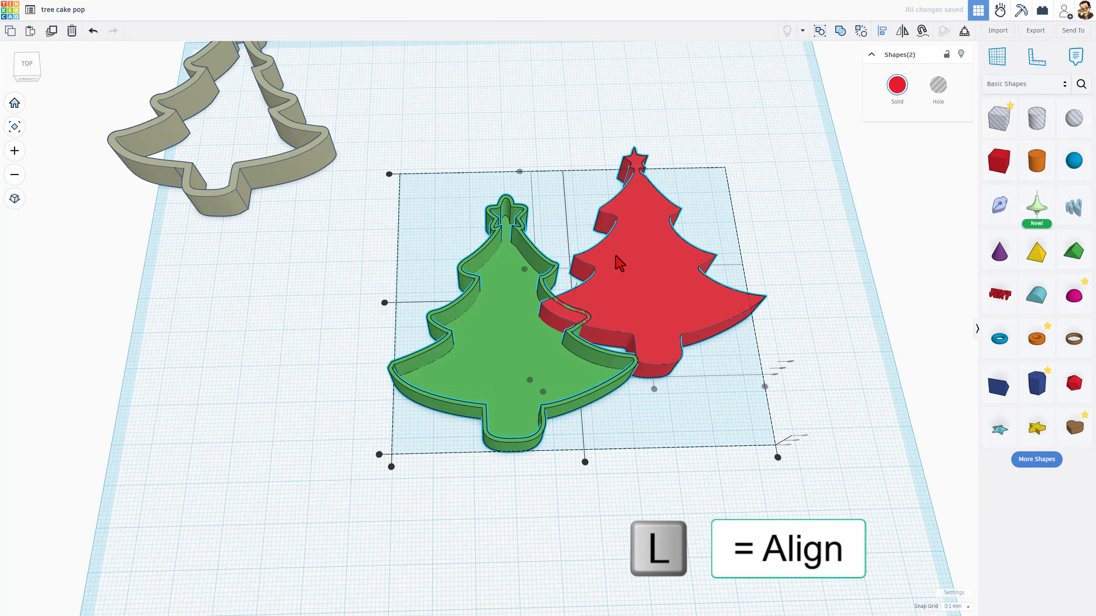
pyautogui.click(515, 463)
pyautogui.click(384, 328)
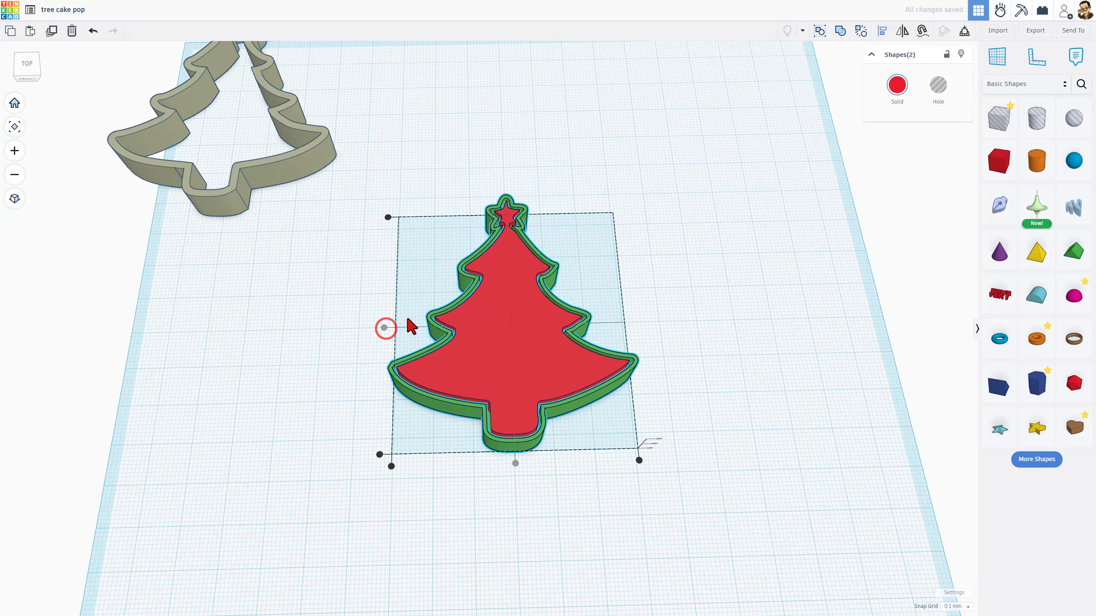
pyautogui.click(403, 313)
# Enter the red tree group and open its hole outline's sketch for editing
pyautogui.scroll(5, 509, 411)
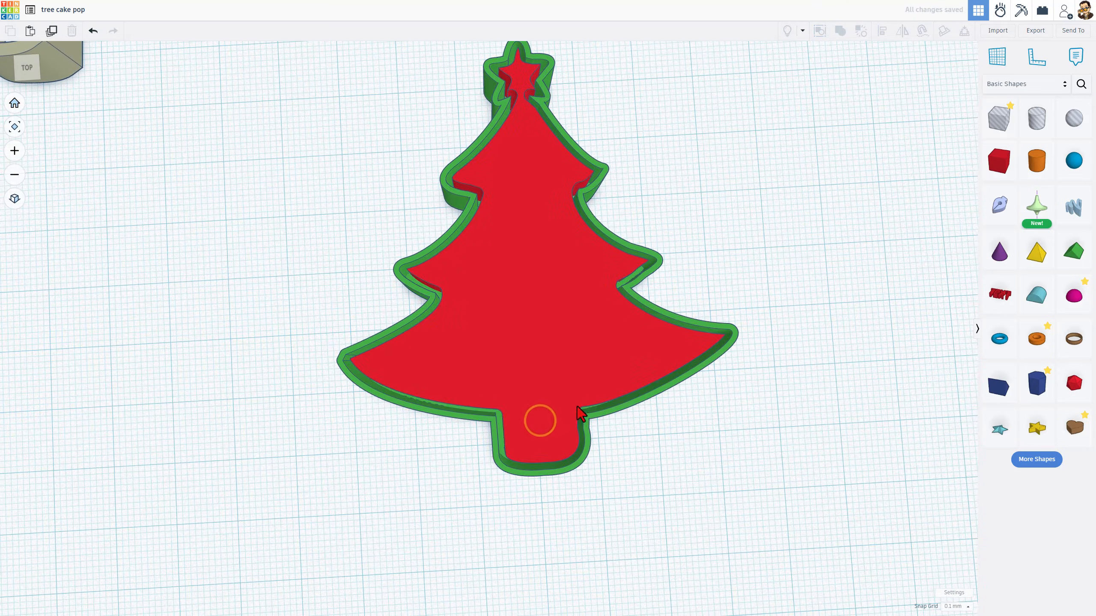
pyautogui.scroll(3, 612, 358)
pyautogui.scroll(-4, 634, 280)
pyautogui.scroll(4, 534, 161)
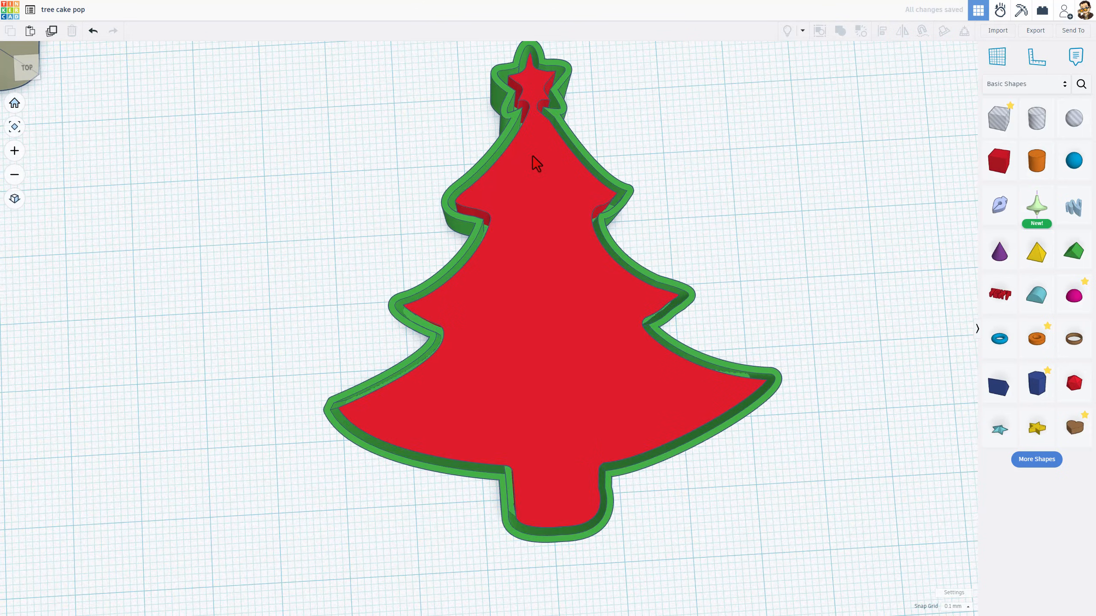
pyautogui.scroll(-4, 468, 199)
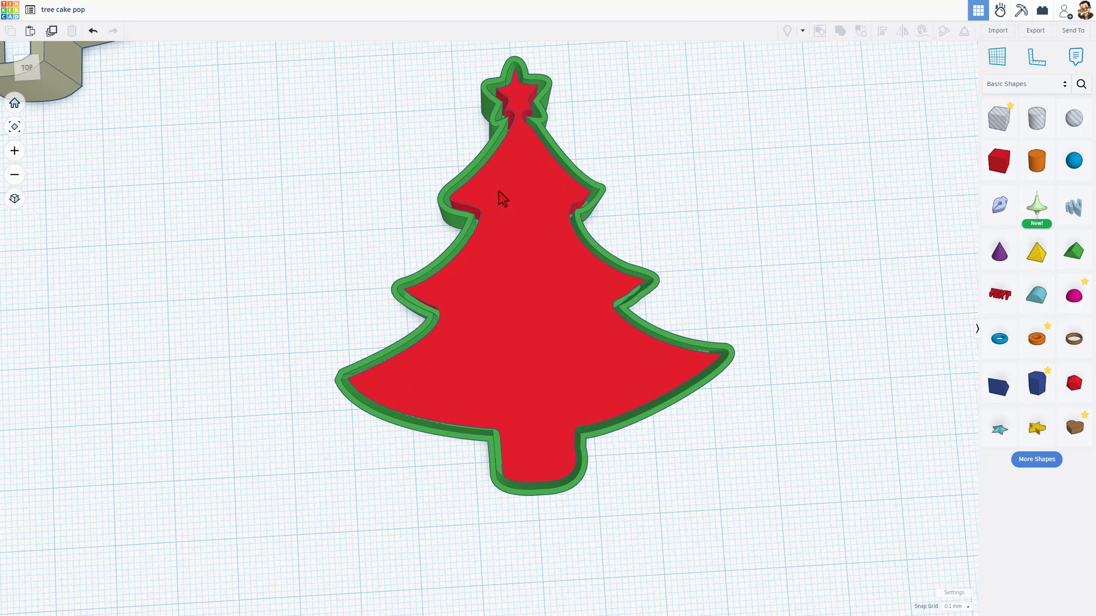
pyautogui.click(518, 193)
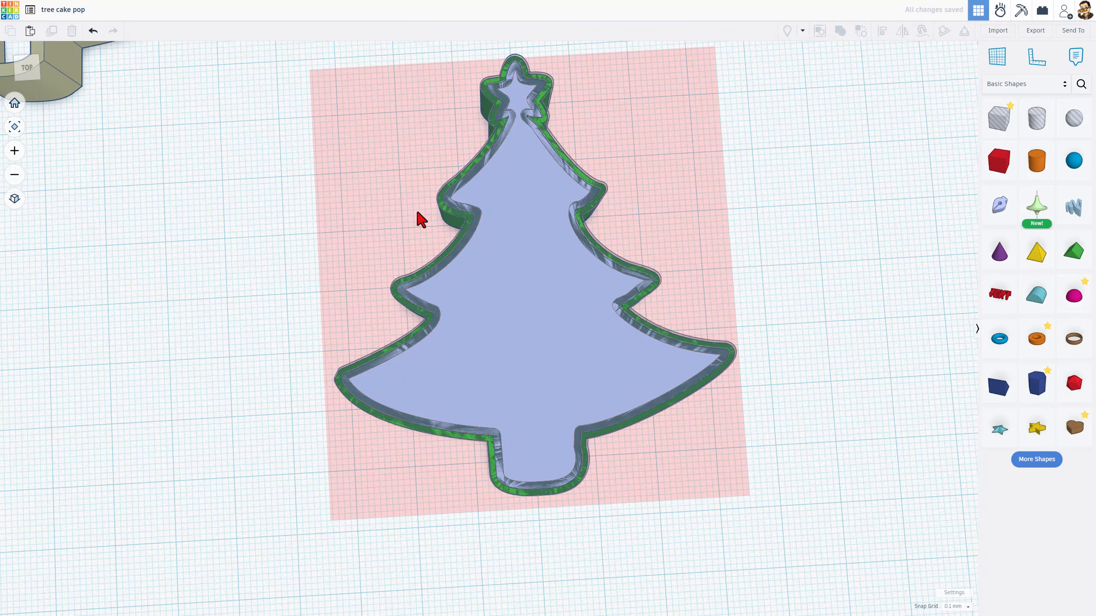
pyautogui.click(457, 205)
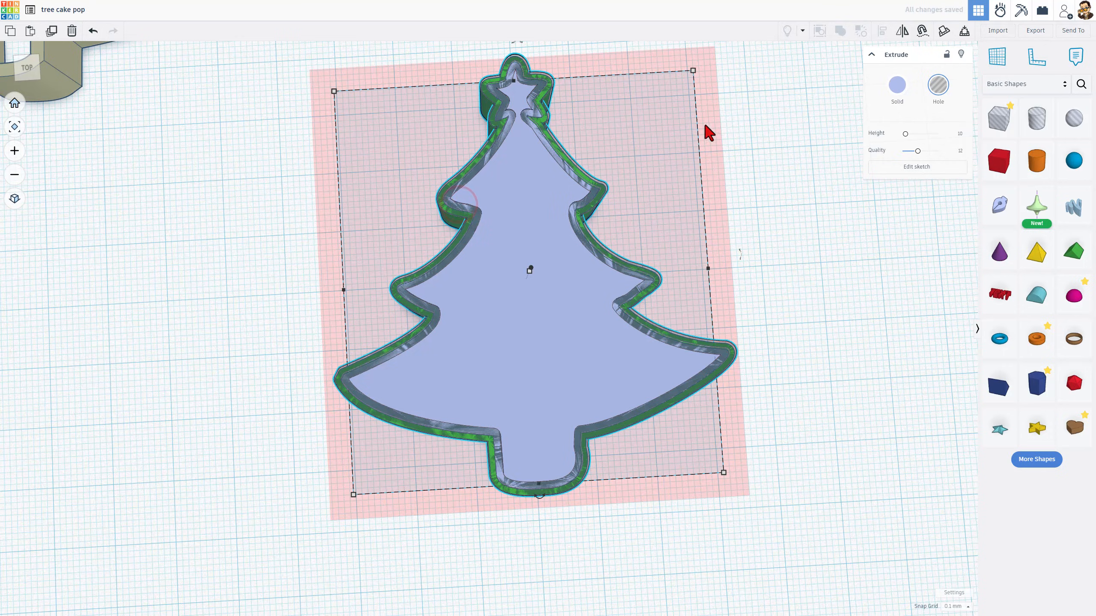
pyautogui.click(918, 167)
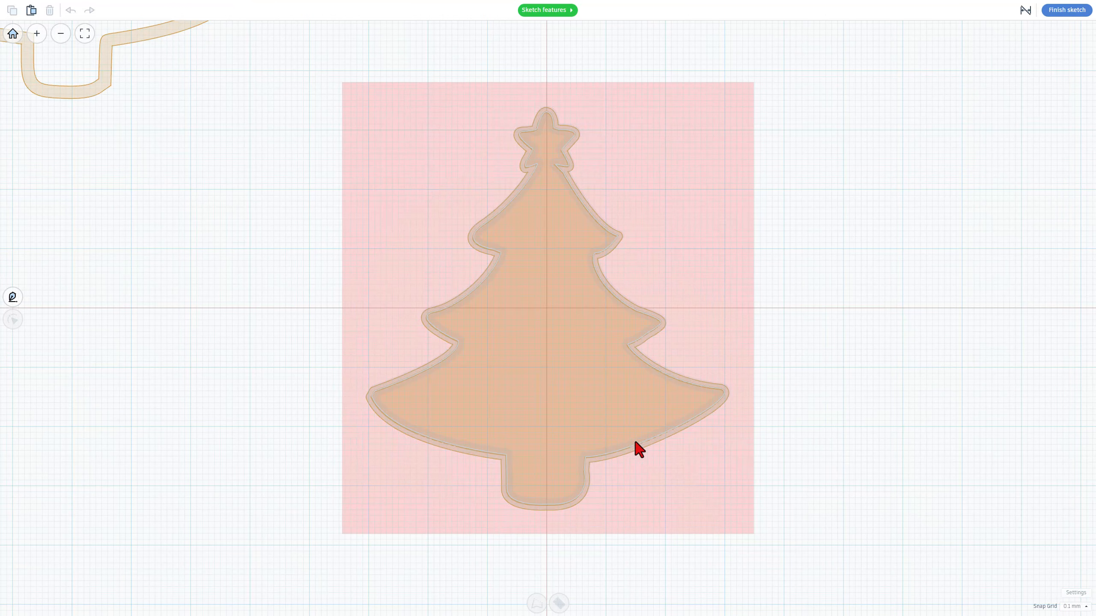
# Reduce the hole outline's stroke width to the minimum and finish the sketch
pyautogui.click(640, 447)
pyautogui.click(558, 603)
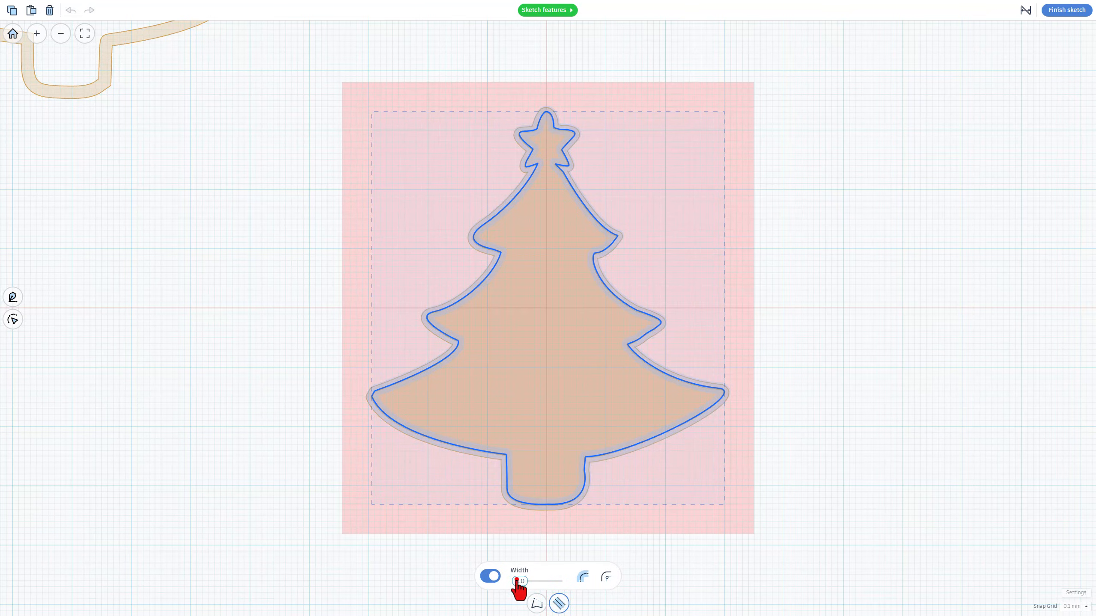
pyautogui.click(516, 579)
pyautogui.click(1065, 9)
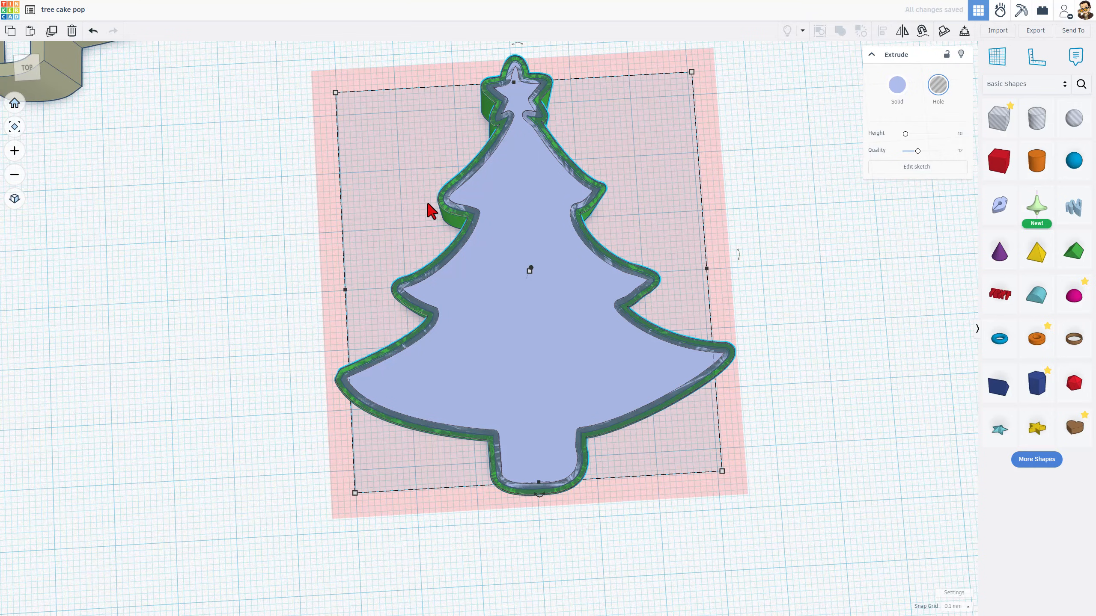
# Deselect everything and orbit and zoom around the cutter to inspect the red tree nested inside it
pyautogui.click(773, 186)
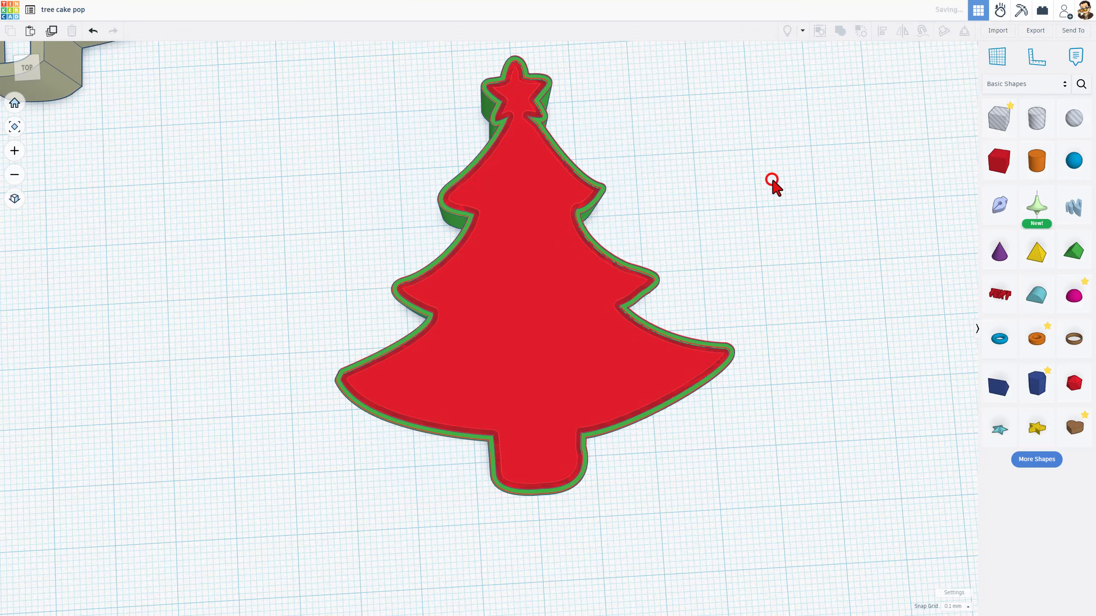
pyautogui.scroll(5, 442, 170)
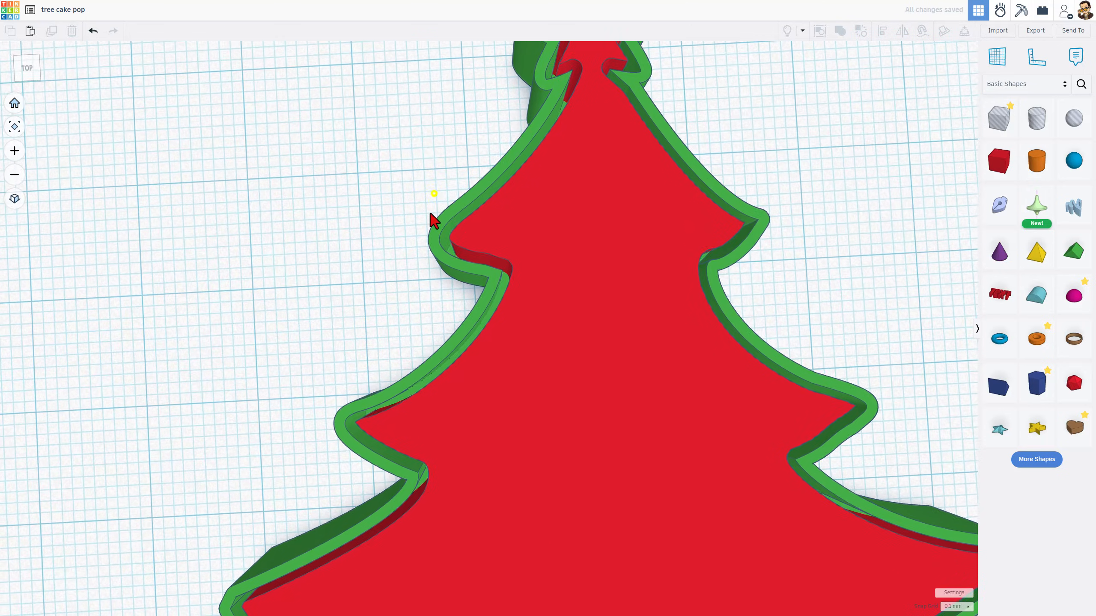
pyautogui.scroll(-6, 589, 225)
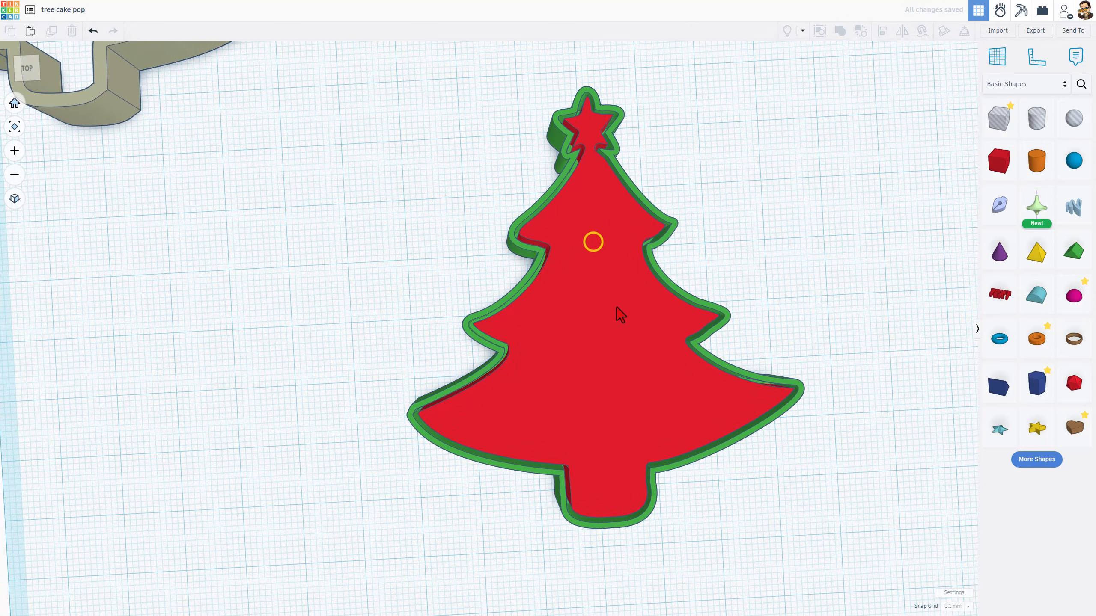
pyautogui.moveTo(613, 327); pyautogui.dragTo(599, 262, button='right')
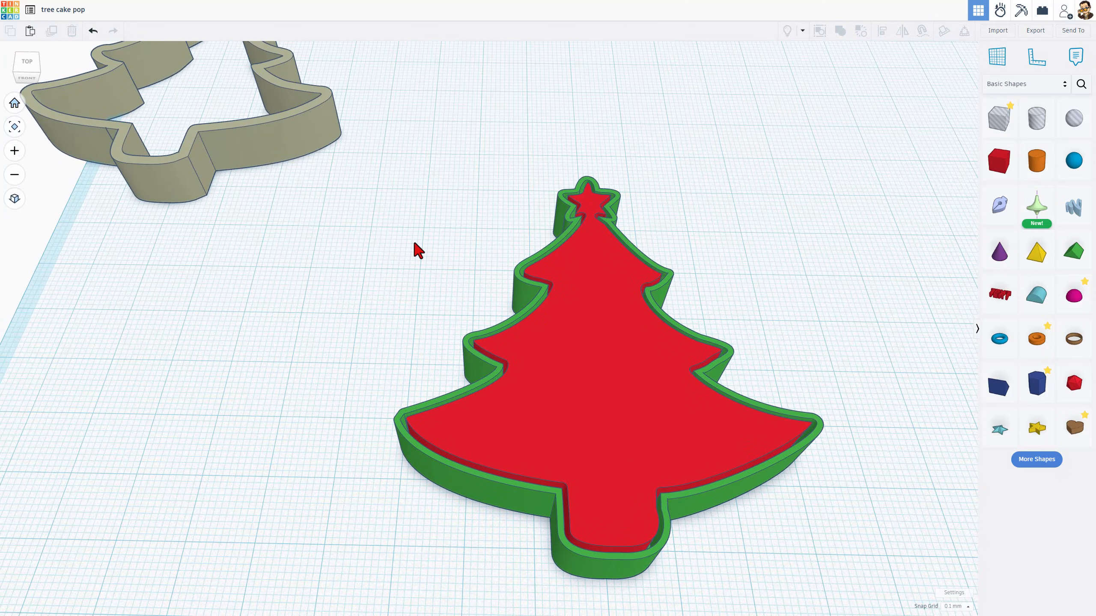
pyautogui.scroll(8, 450, 346)
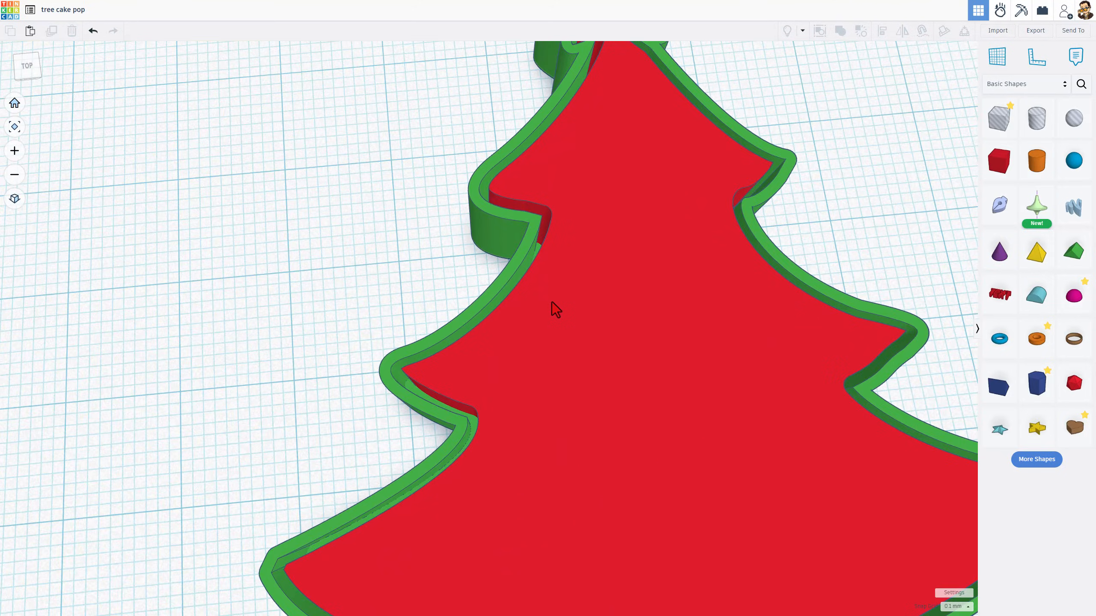
pyautogui.scroll(-4, 552, 301)
pyautogui.click(547, 307)
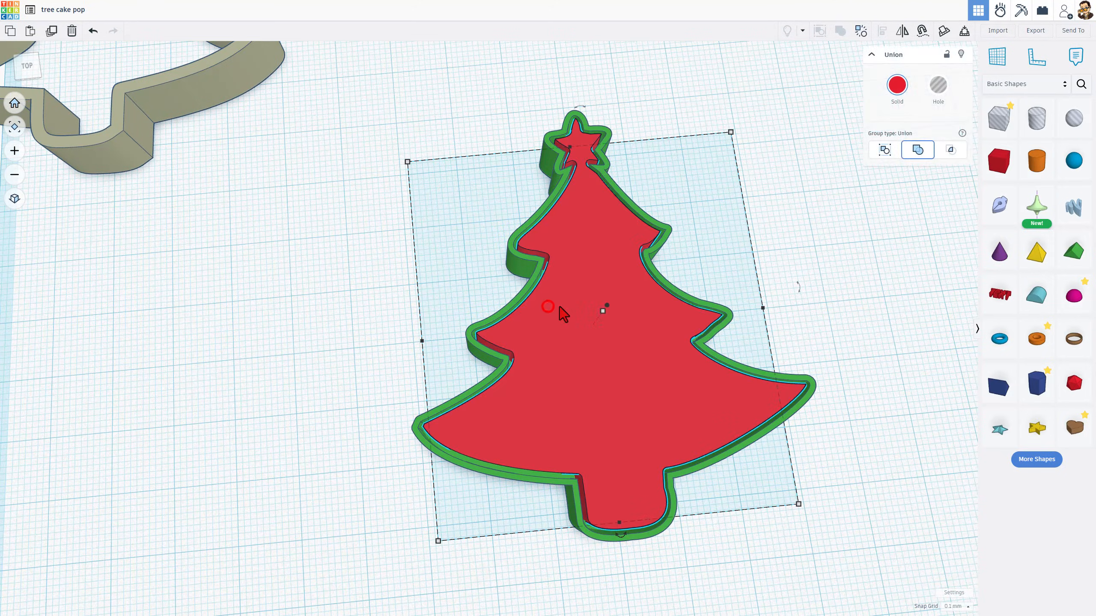
pyautogui.moveTo(560, 309); pyautogui.dragTo(512, 295, button='right')
pyautogui.scroll(-3, 474, 371)
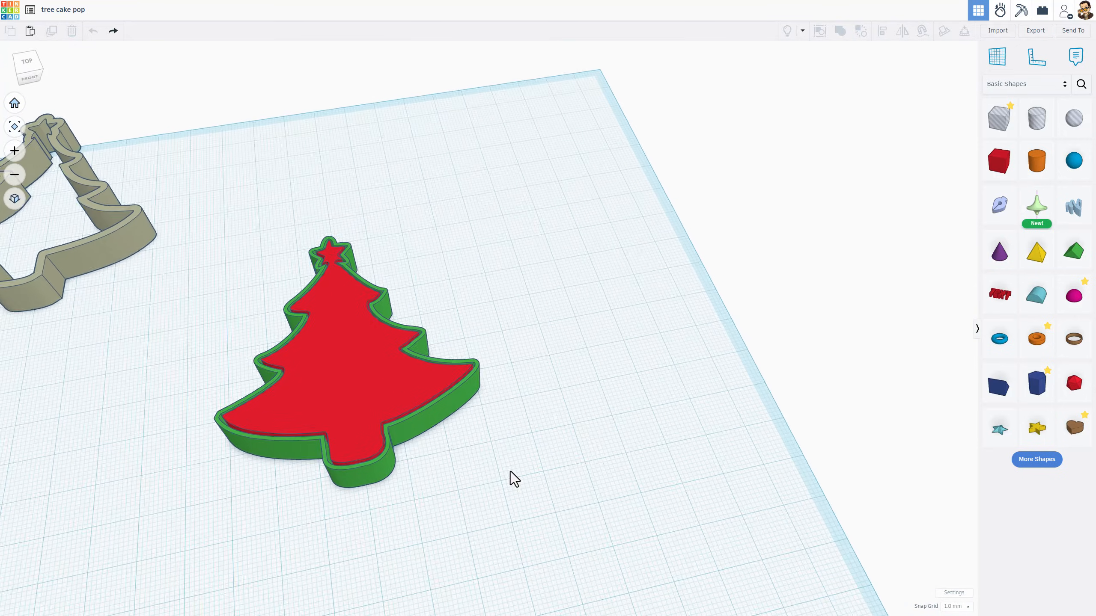
pyautogui.moveTo(513, 477); pyautogui.dragTo(547, 309, button='right')
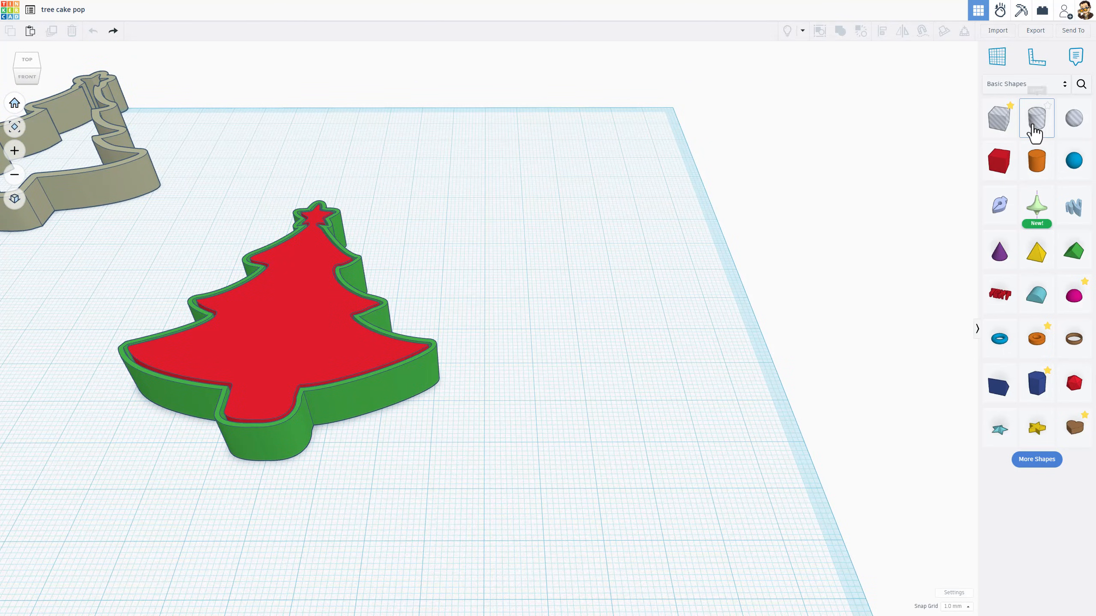
# Place a hole cylinder on the workplane beside the cutter
pyautogui.moveTo(1034, 130); pyautogui.dragTo(581, 365)
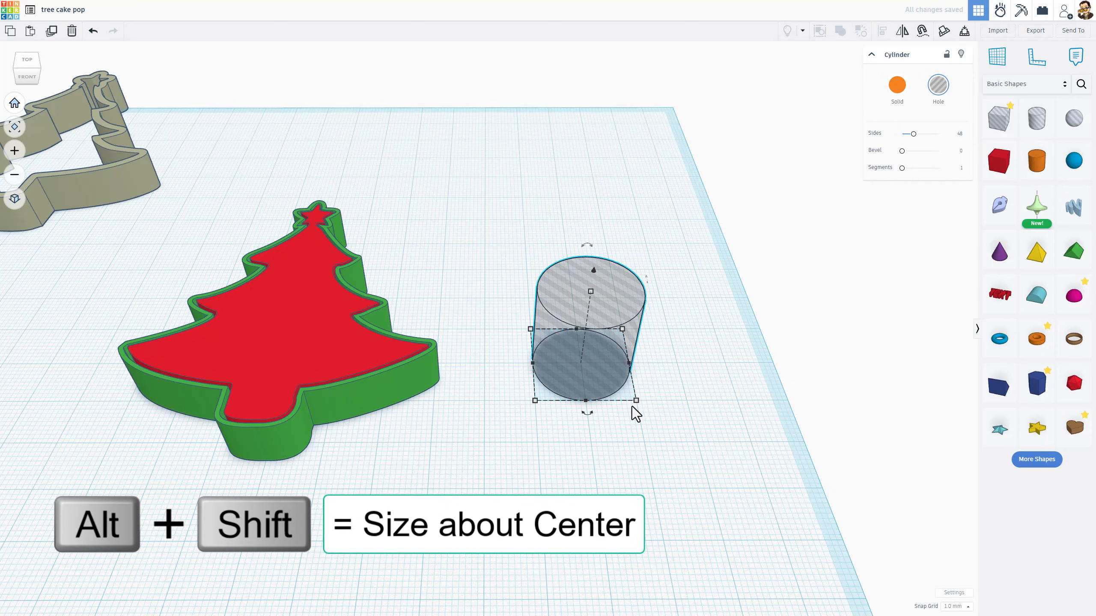
pyautogui.keyDown('alt'); pyautogui.keyDown('shift'); pyautogui.moveTo(637, 400); pyautogui.dragTo(689, 438); pyautogui.keyUp('shift'); pyautogui.keyUp('alt')
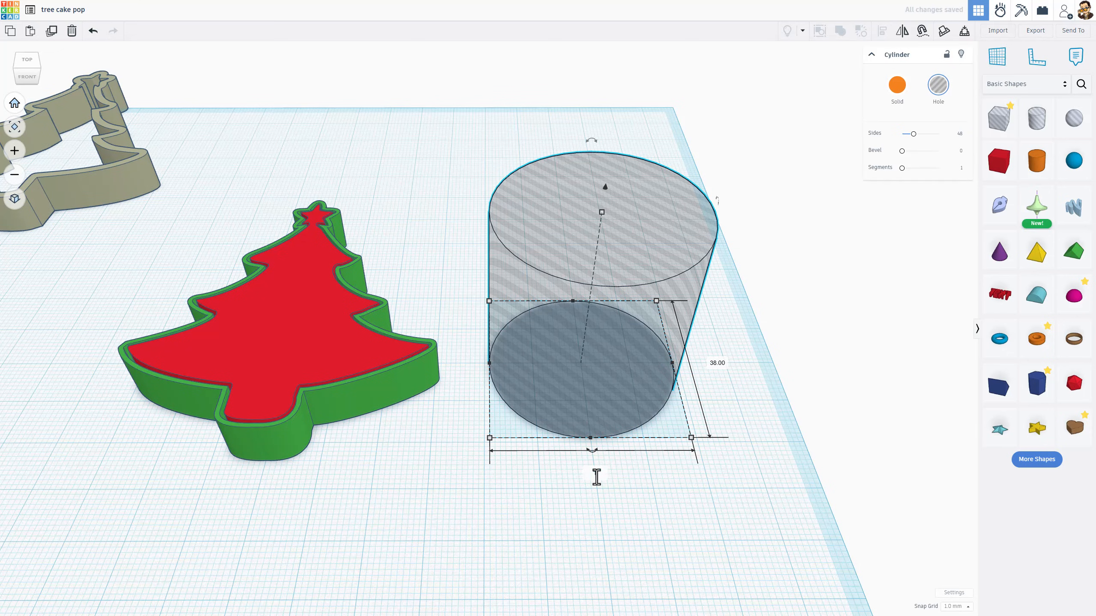
pyautogui.hotkey('ctrl', 'z')
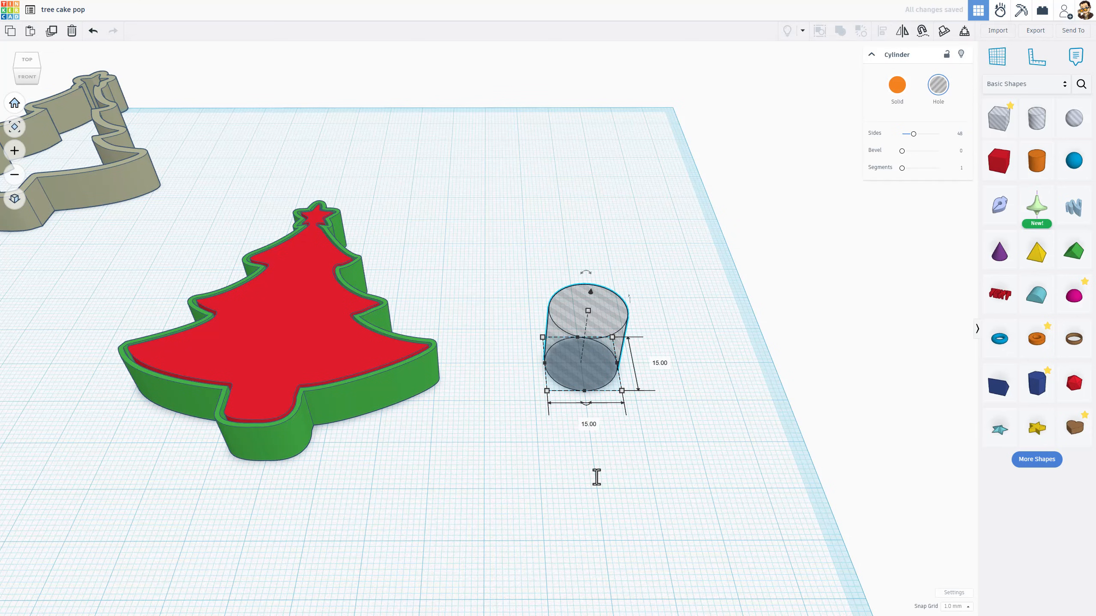
pyautogui.click(596, 477)
# Add a Revolve shape to the workplane and open its sketch
pyautogui.scroll(2, 588, 396)
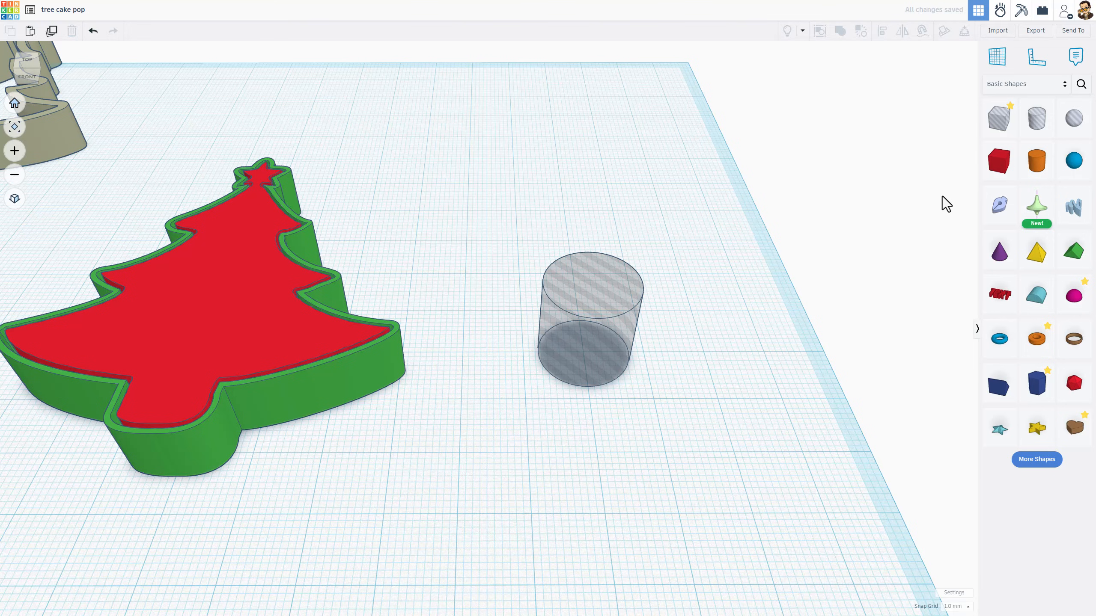
pyautogui.moveTo(1036, 206)
pyautogui.mouseDown()
pyautogui.moveTo(946, 208)
pyautogui.moveTo(526, 289)
pyautogui.moveTo(572, 355)
pyautogui.moveTo(599, 455)
pyautogui.mouseUp()
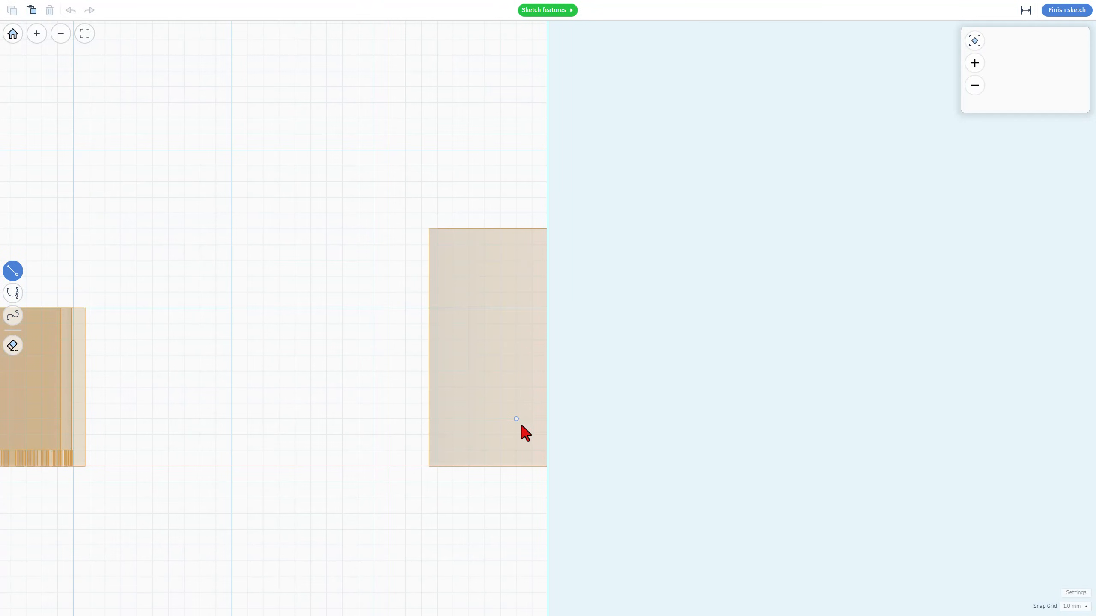
pyautogui.click(546, 10)
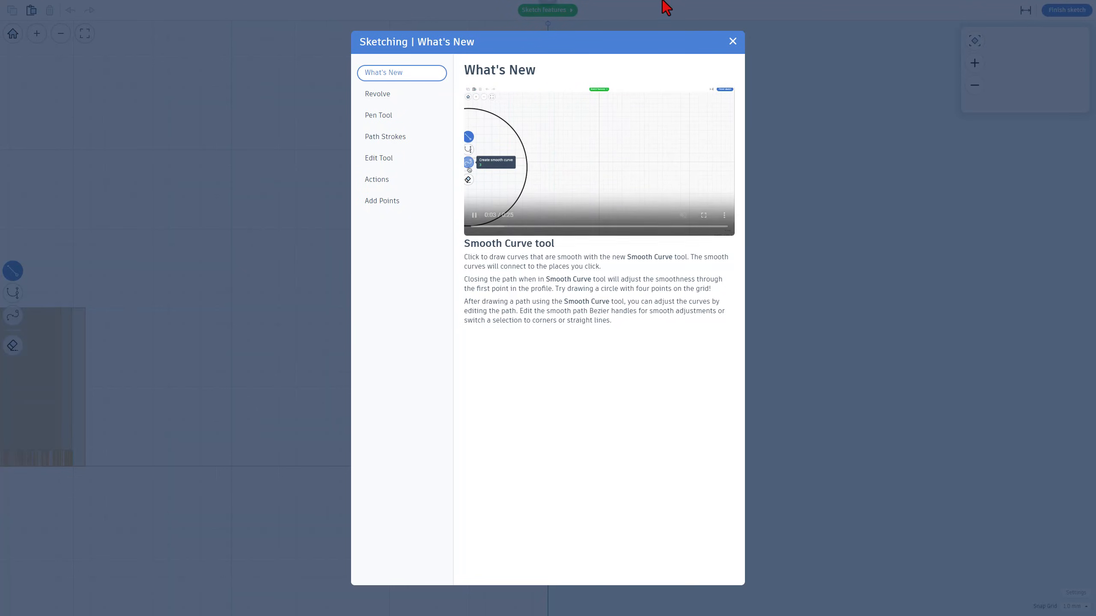
pyautogui.click(732, 41)
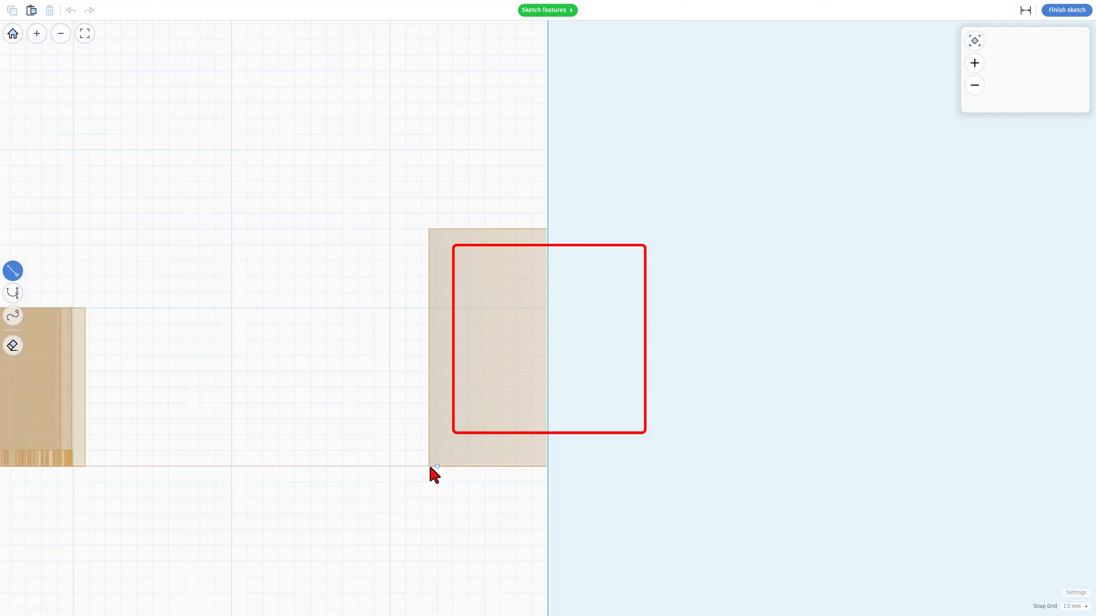
# Draw a closed revolve profile about 19 mm tall and 6 mm wide at the base, with a smooth curved outer side and straight axis edge
pyautogui.click(452, 467)
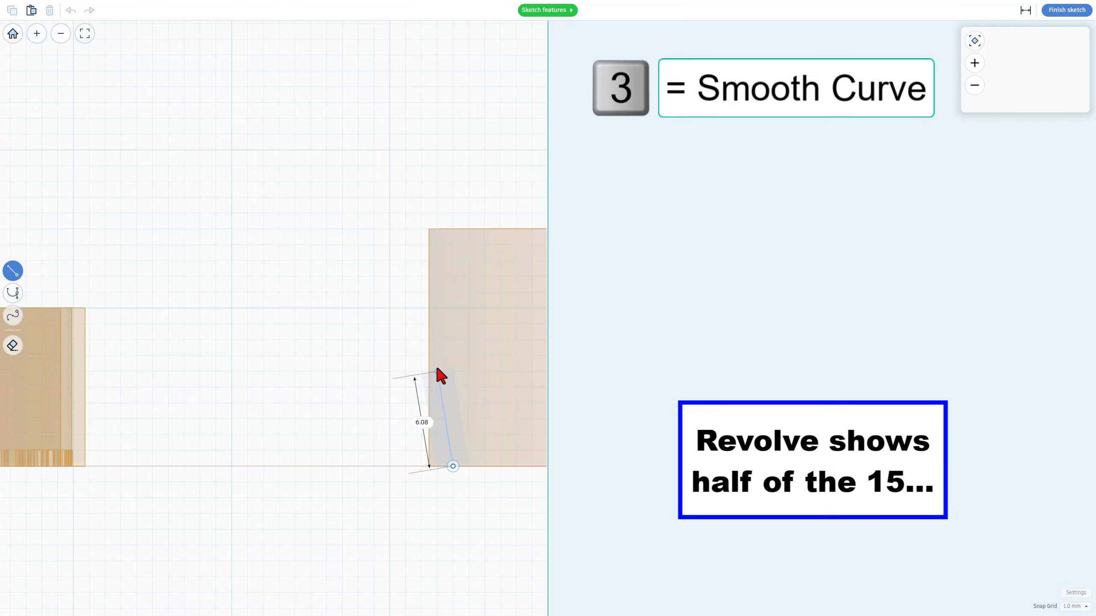
pyautogui.press('3')
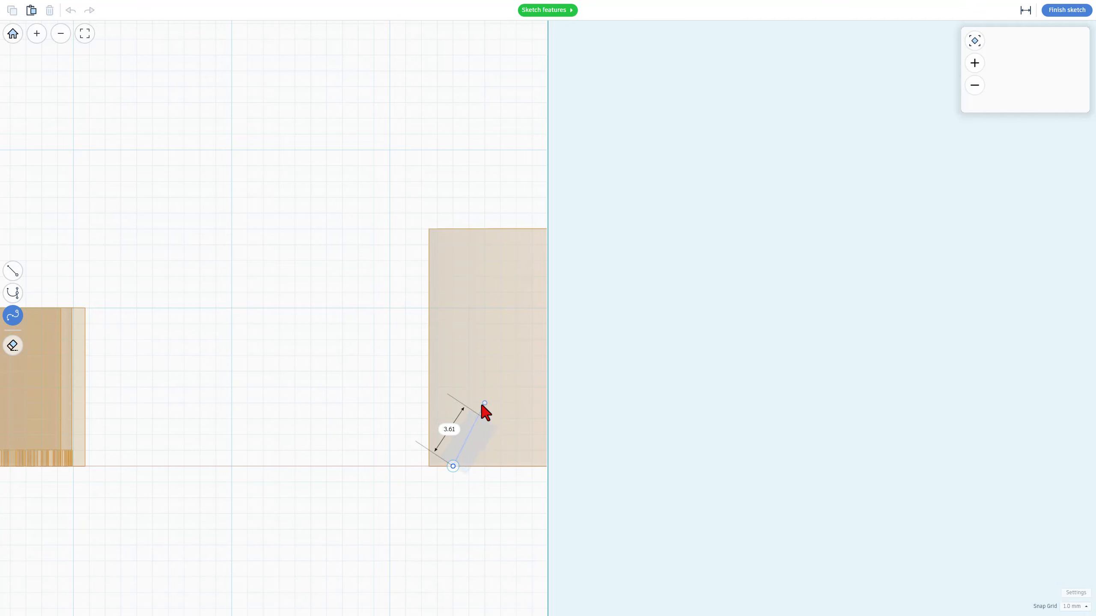
pyautogui.click(484, 371)
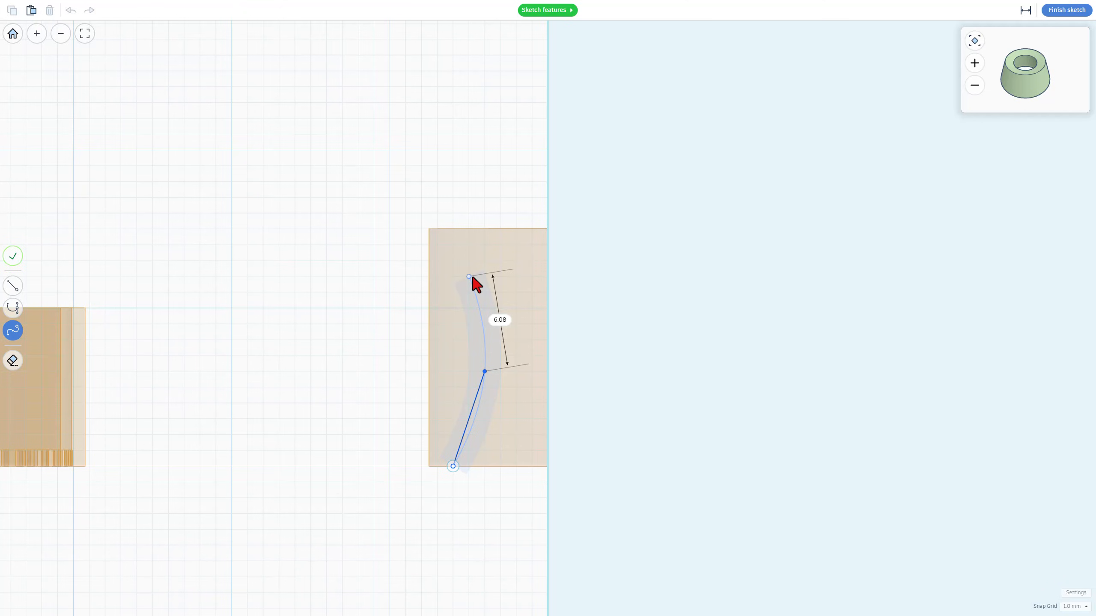
pyautogui.click(469, 276)
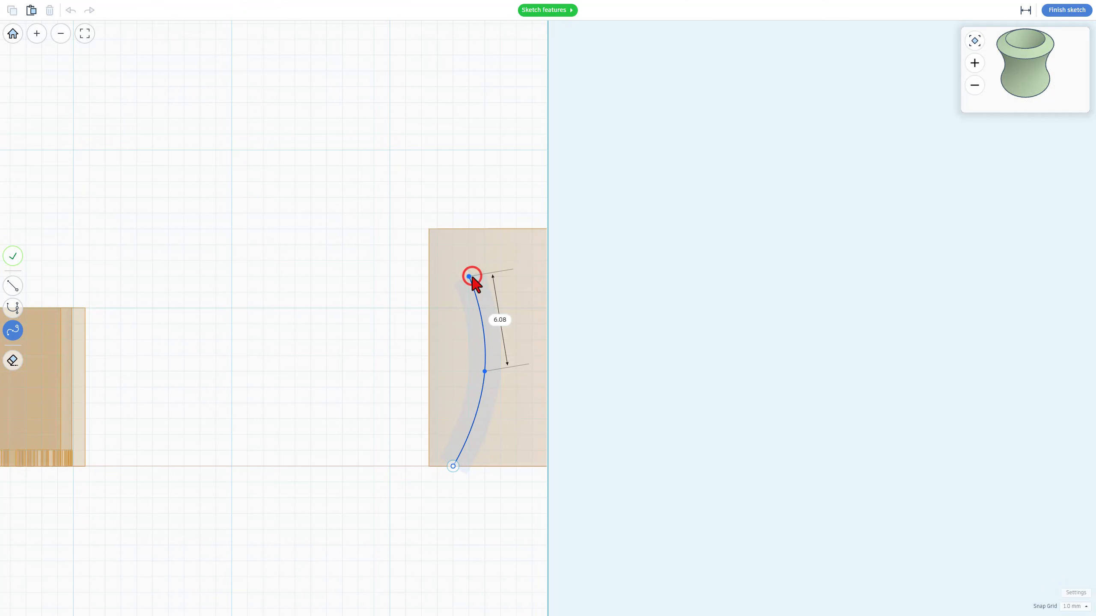
pyautogui.click(449, 233)
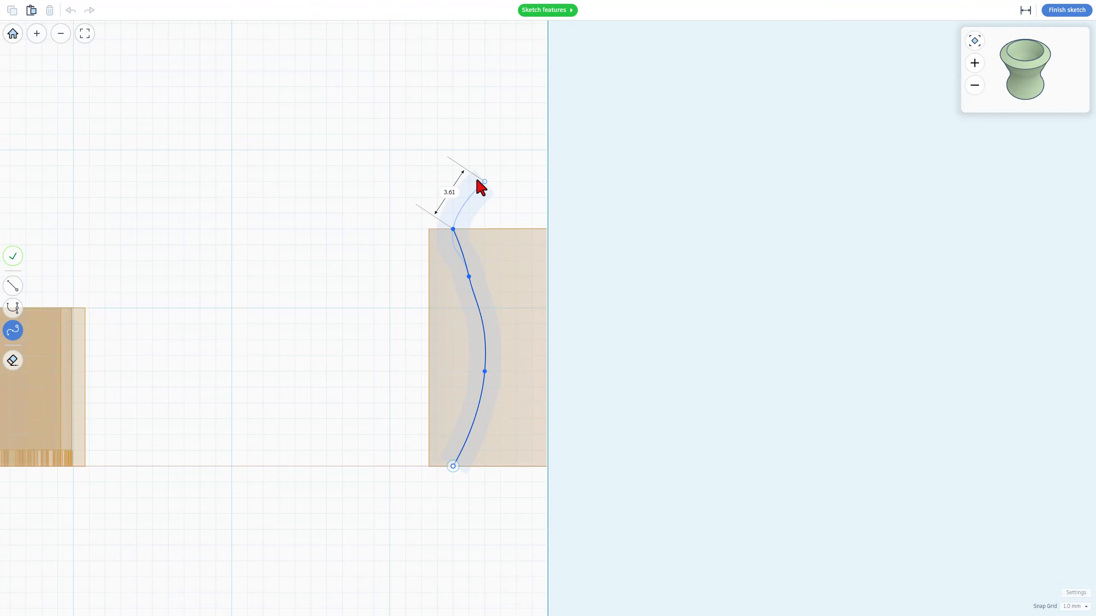
pyautogui.click(484, 182)
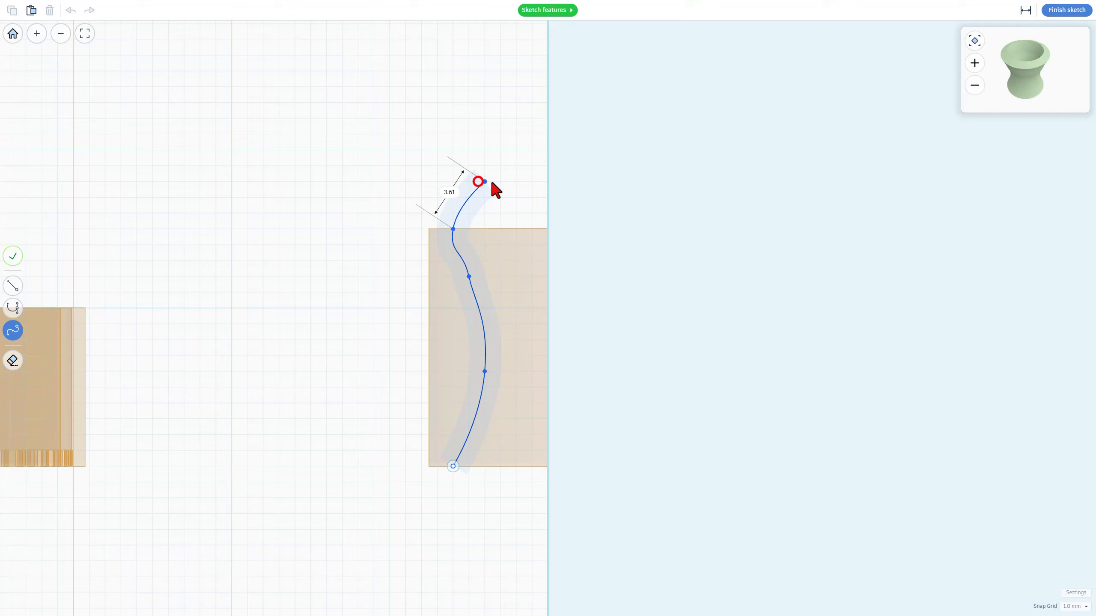
pyautogui.doubleClick(544, 172)
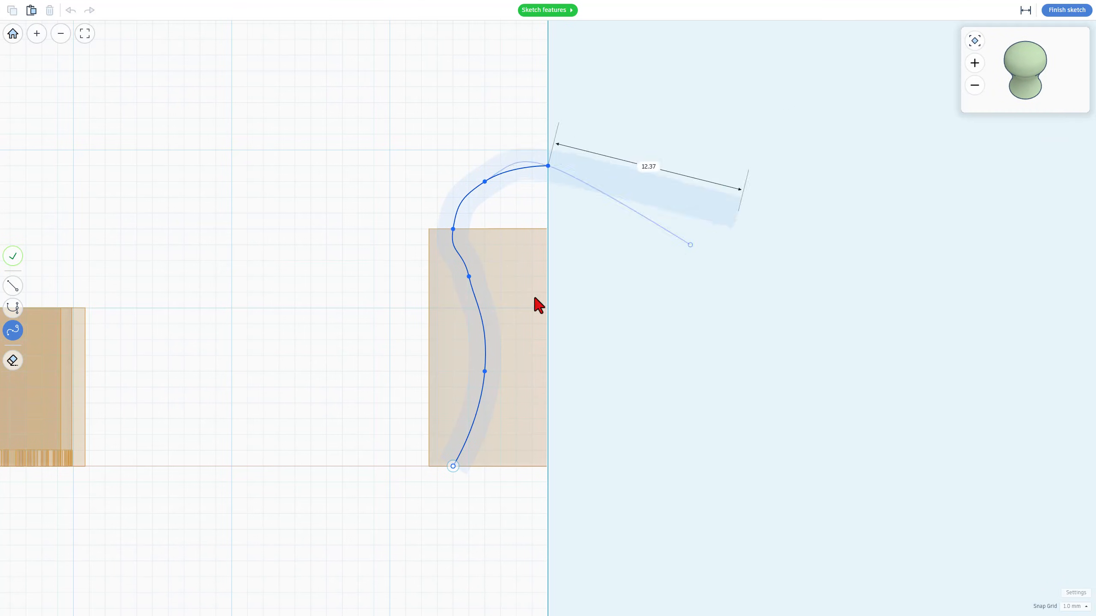
pyautogui.press('1')
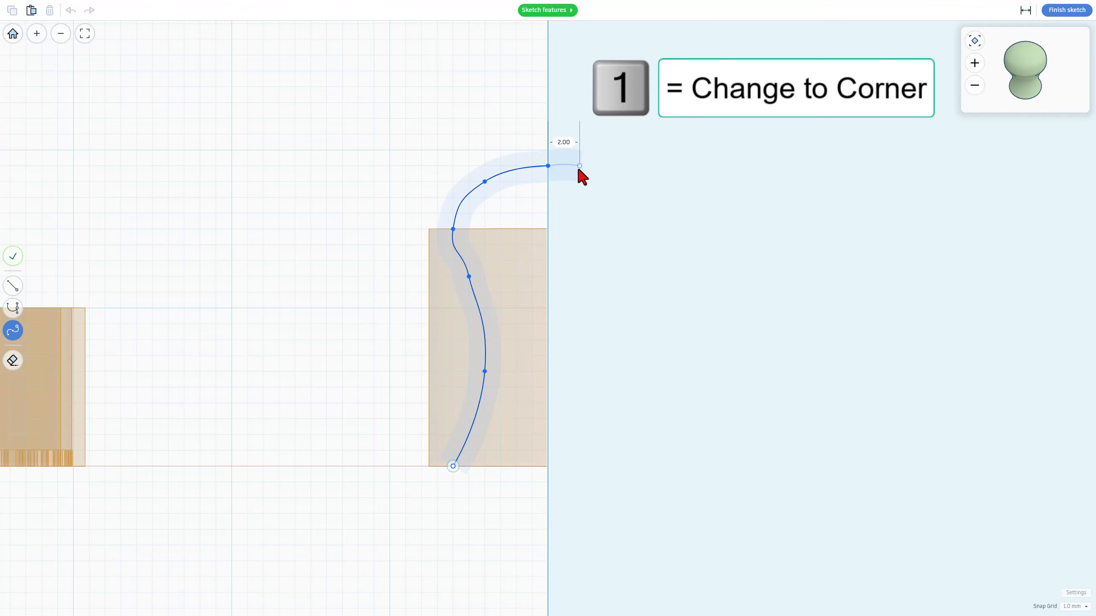
pyautogui.press('1')
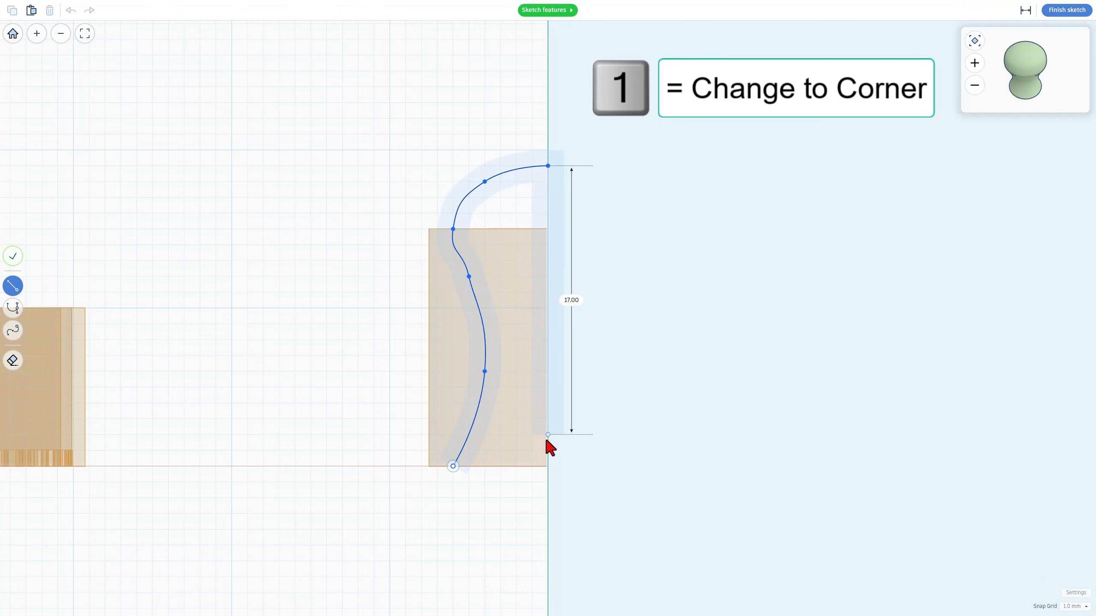
pyautogui.click(547, 466)
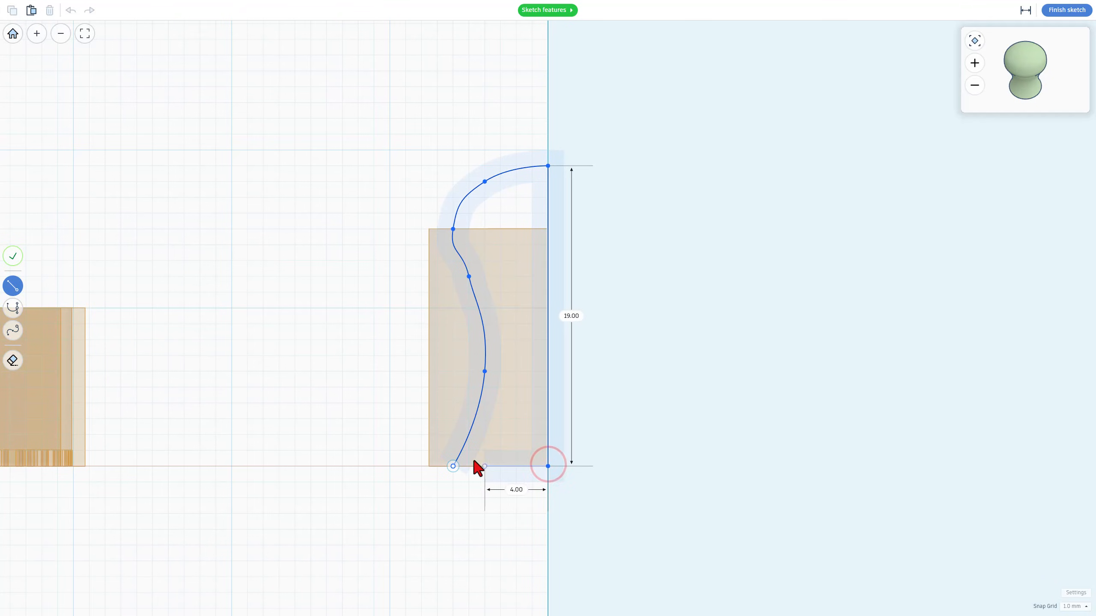
pyautogui.click(453, 466)
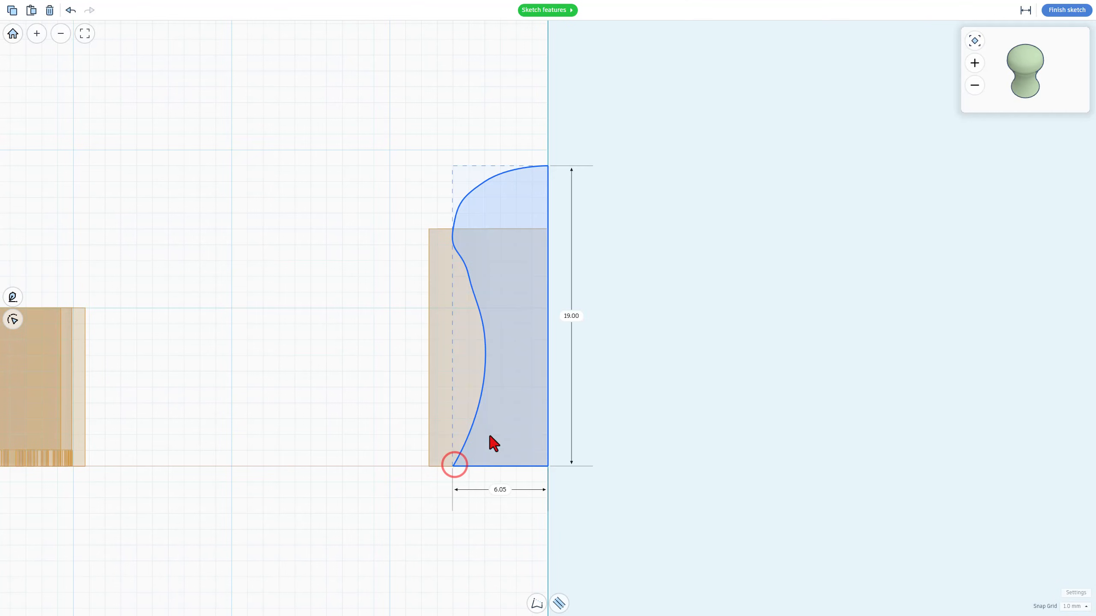
# Move the upper side curve point of the profile down about 1 mm
pyautogui.click(509, 249)
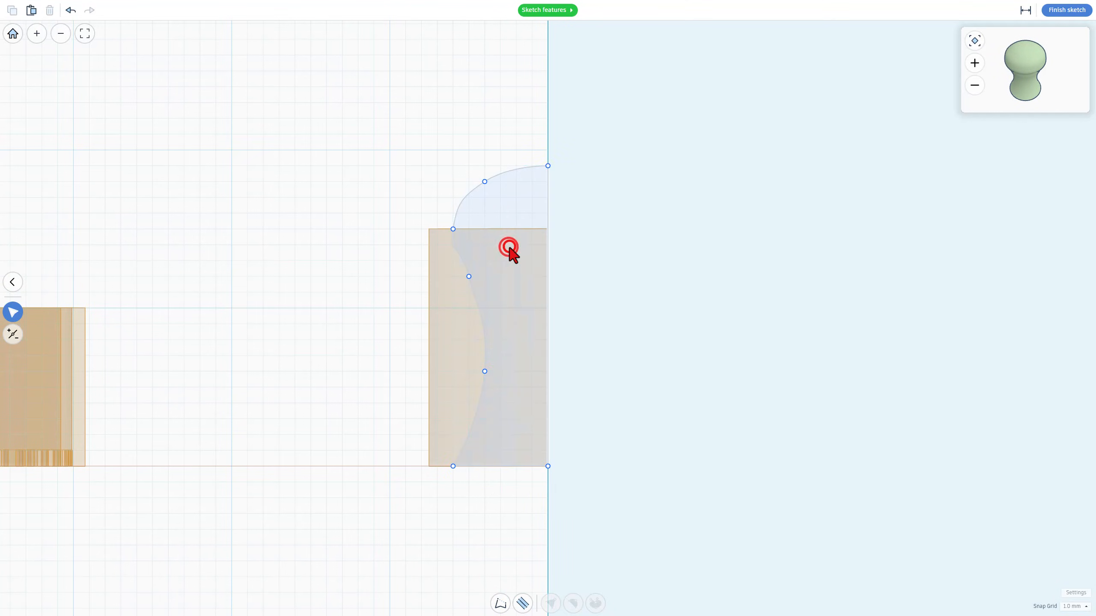
pyautogui.click(469, 276)
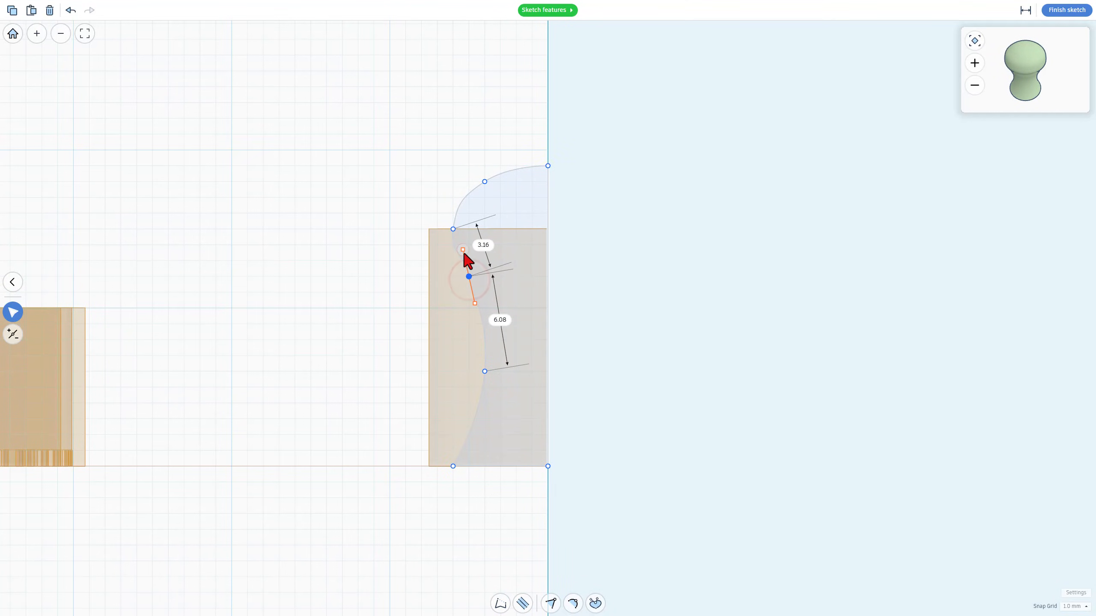
pyautogui.click(468, 276)
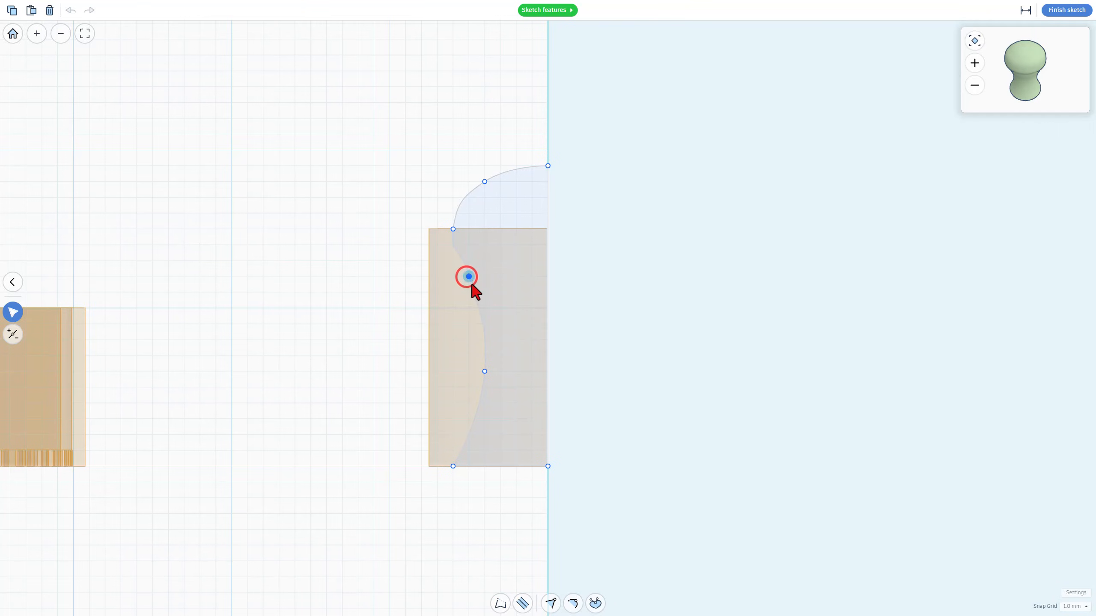
pyautogui.moveTo(470, 279)
pyautogui.mouseDown()
pyautogui.moveTo(478, 281)
pyautogui.moveTo(469, 292)
pyautogui.mouseUp()
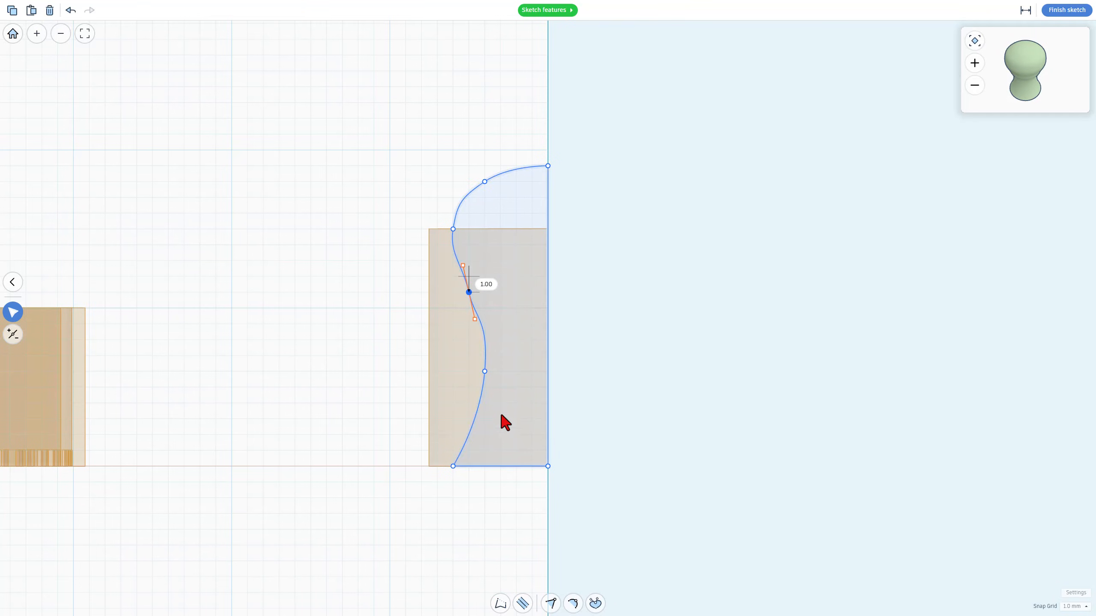
# Set the snap grid to 0.25 mm, reshape the lower side curve of the revolve profile, and finish the sketch
pyautogui.click(1074, 607)
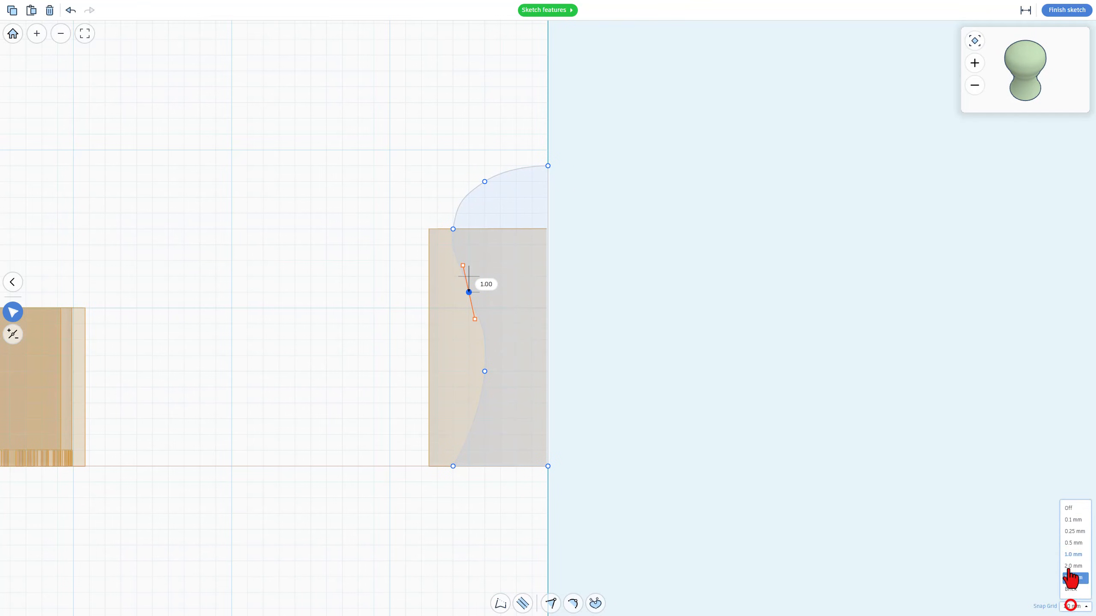
pyautogui.click(1075, 531)
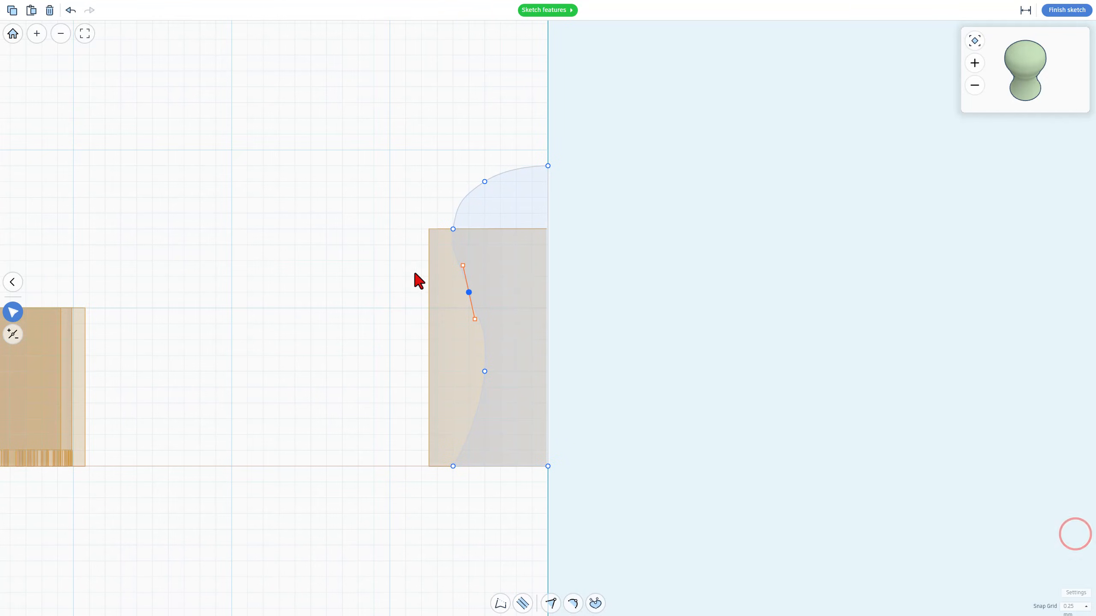
pyautogui.scroll(2, 418, 280)
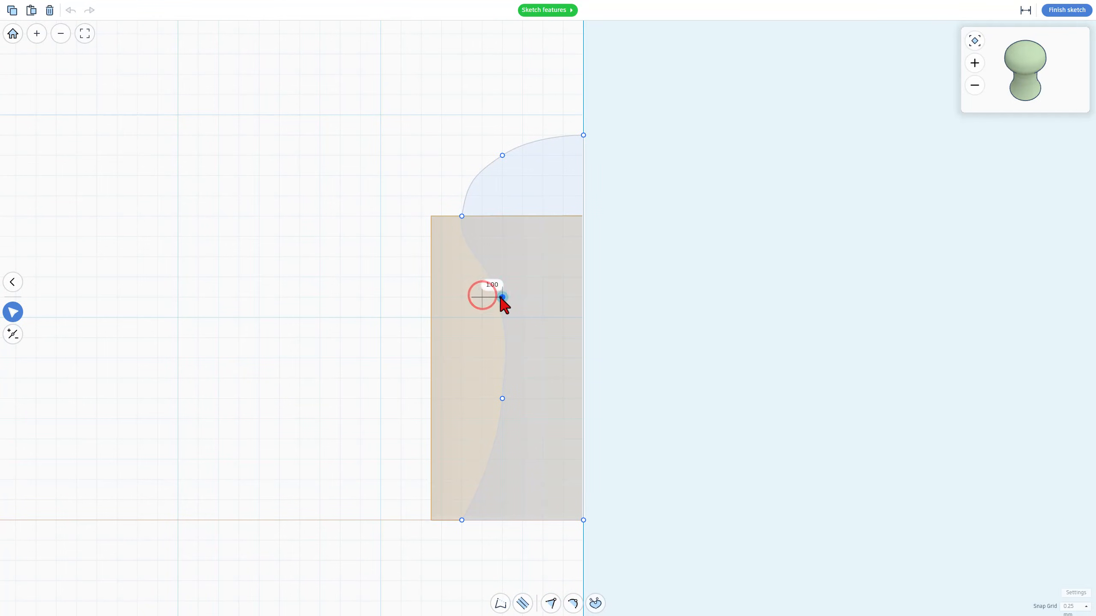
pyautogui.moveTo(495, 297); pyautogui.dragTo(508, 356)
pyautogui.press('3')
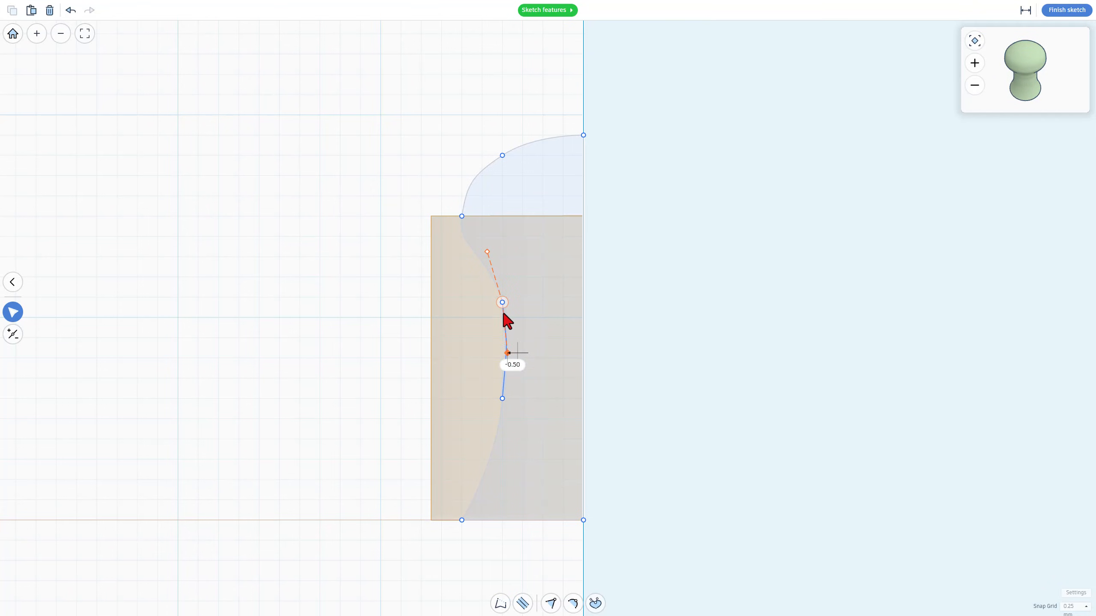
pyautogui.moveTo(502, 302); pyautogui.dragTo(512, 414)
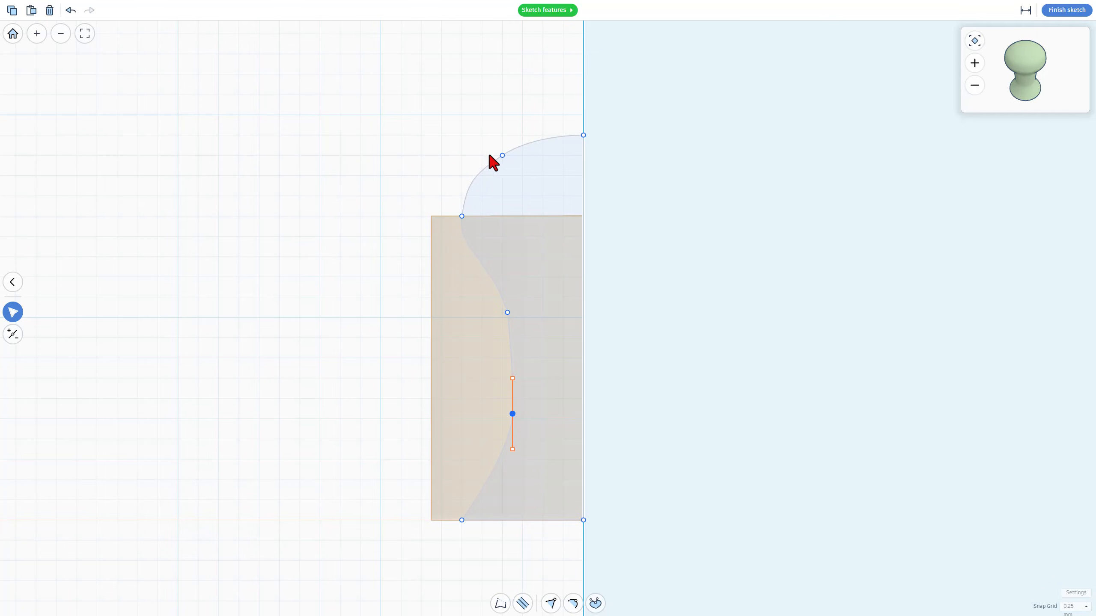
pyautogui.click(1062, 17)
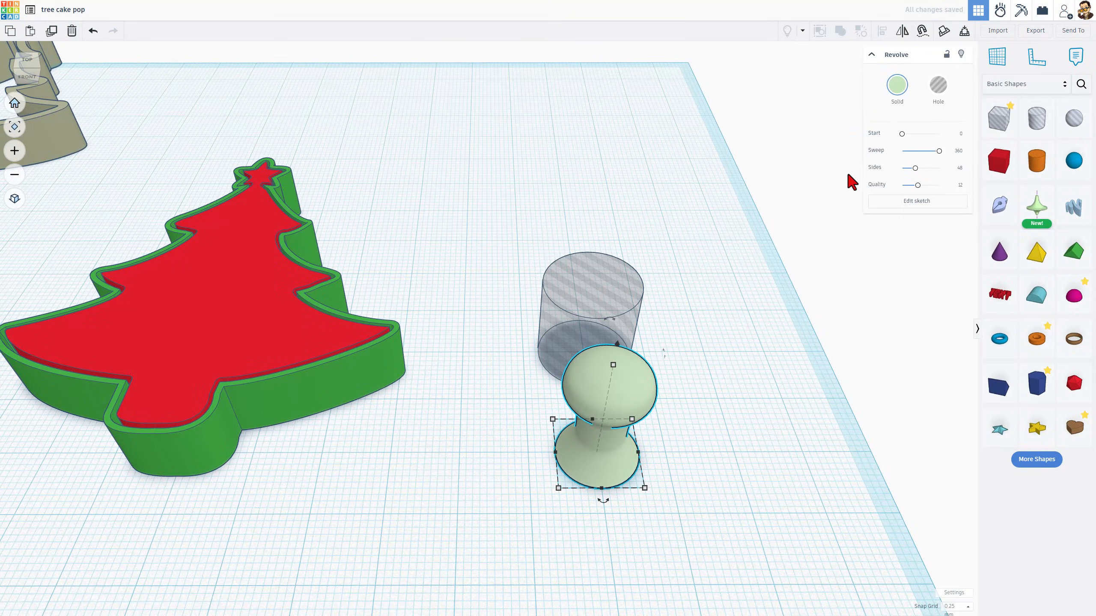
# Align the hole cylinder and revolved shape to the centre of the tree shapes
pyautogui.moveTo(737, 320); pyautogui.dragTo(680, 295, button='right')
pyautogui.click(679, 296)
pyautogui.moveTo(685, 268); pyautogui.dragTo(529, 402)
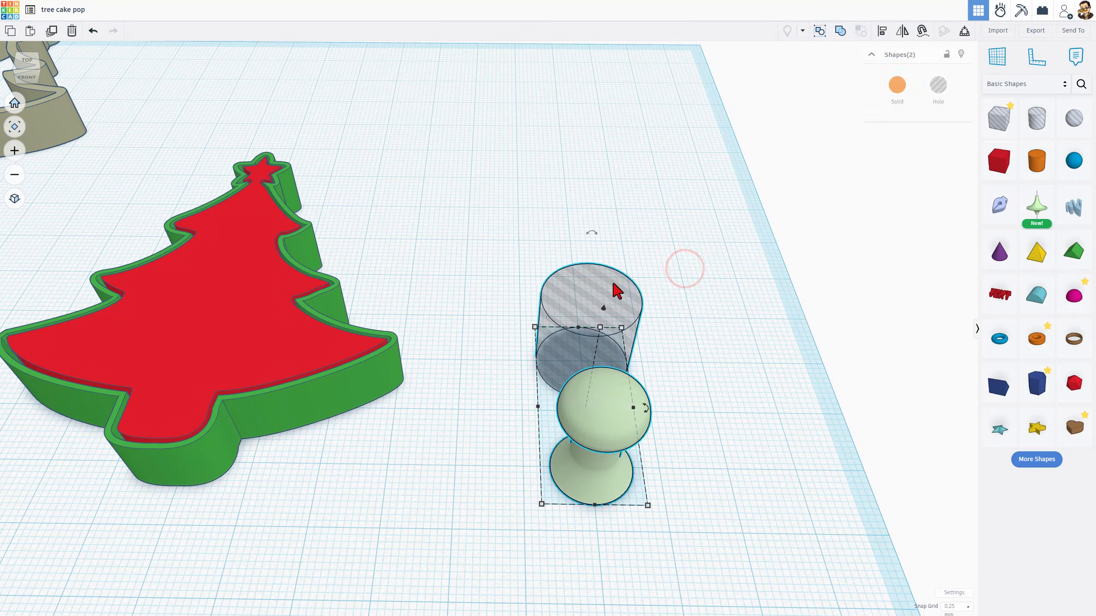
pyautogui.click(574, 245)
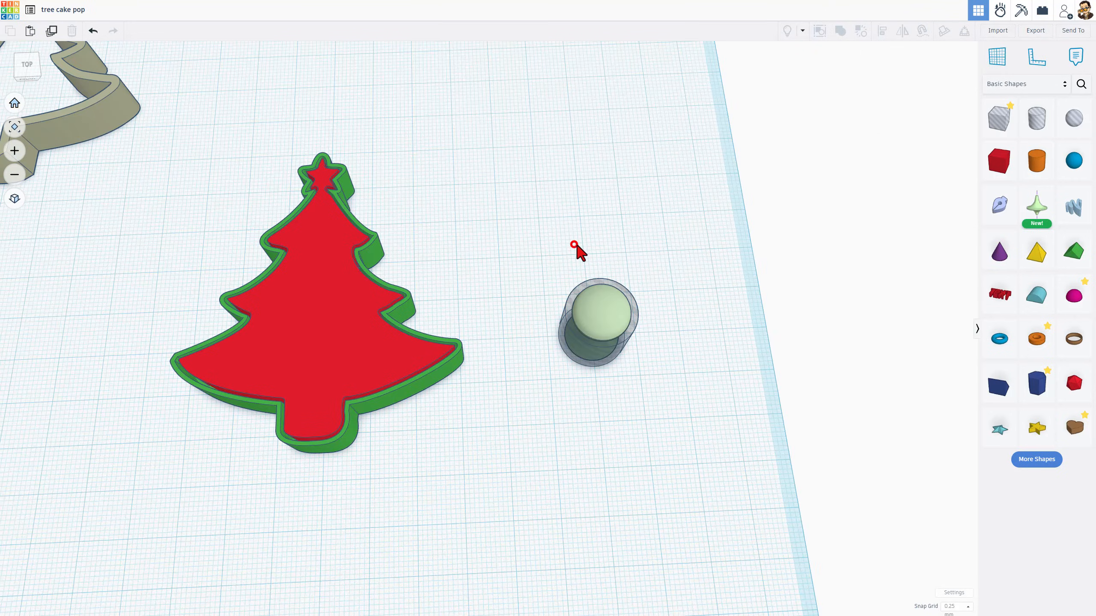
pyautogui.moveTo(642, 216); pyautogui.dragTo(278, 433)
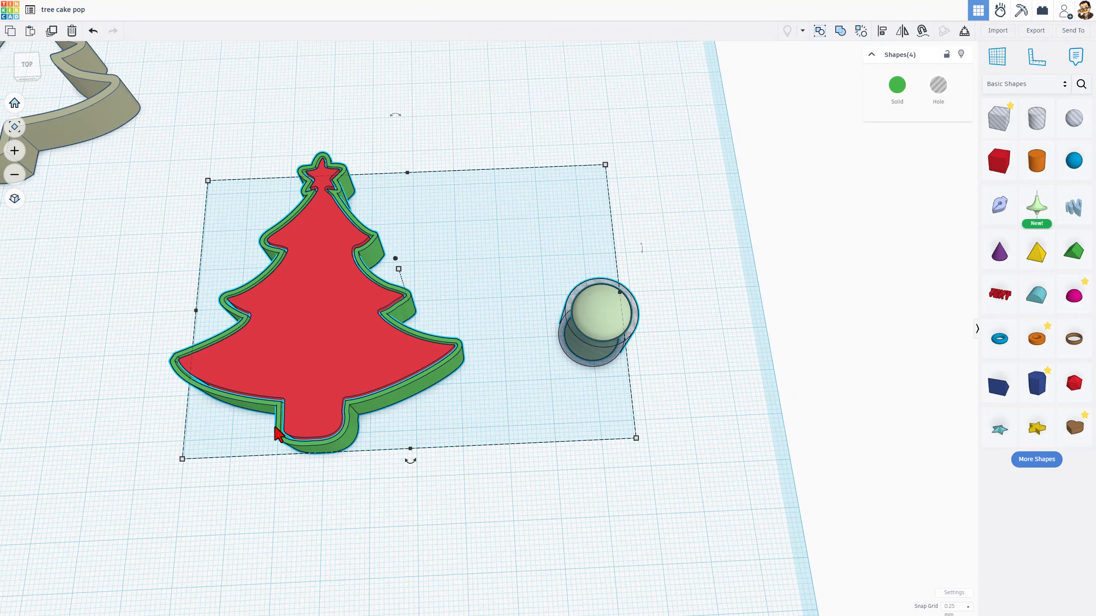
pyautogui.press('l')
pyautogui.click(319, 296)
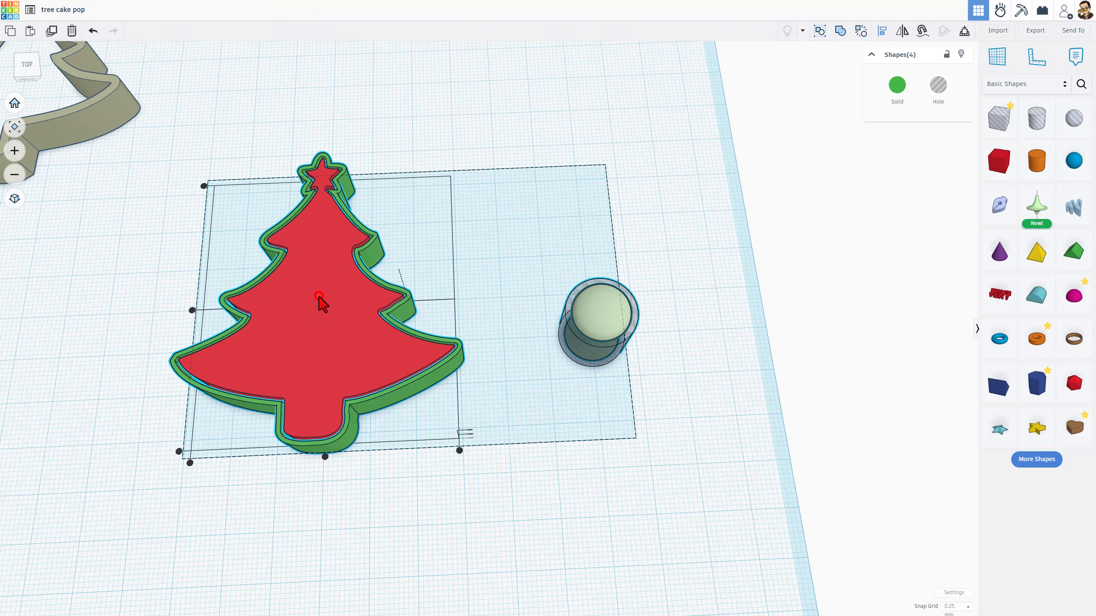
pyautogui.click(325, 457)
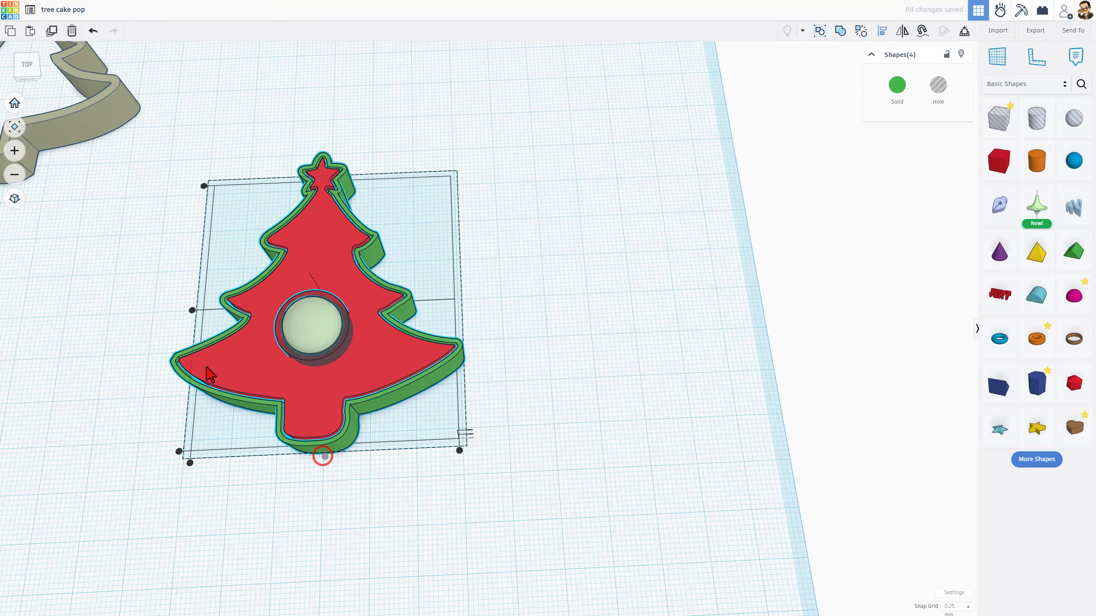
pyautogui.click(195, 308)
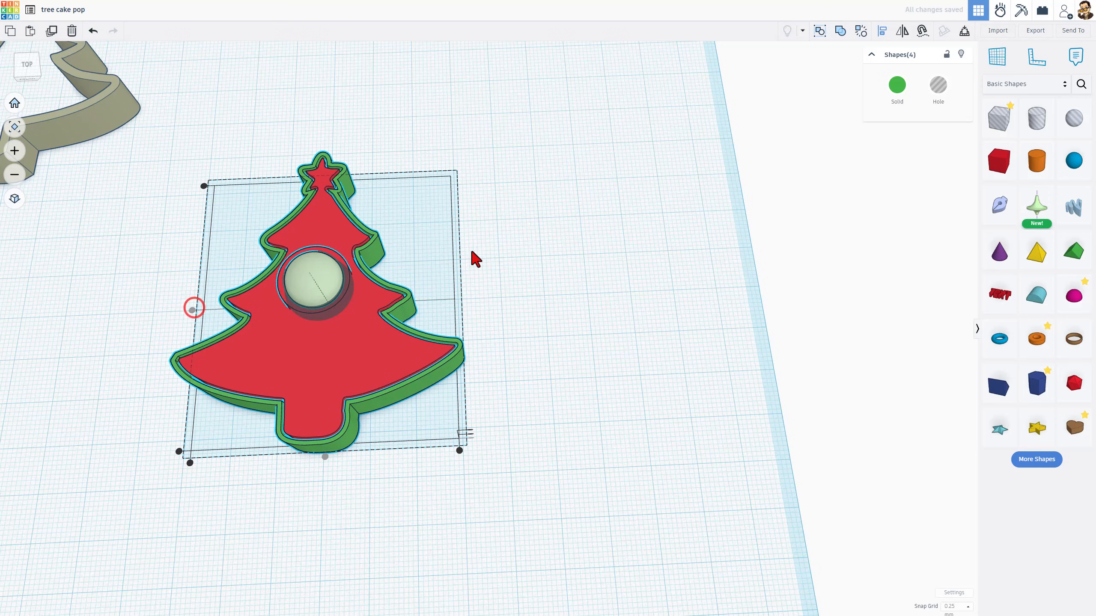
pyautogui.click(477, 251)
# Nudge the hole cylinder and revolved shape three grid steps toward the front
pyautogui.moveTo(550, 258); pyautogui.dragTo(625, 235, button='right')
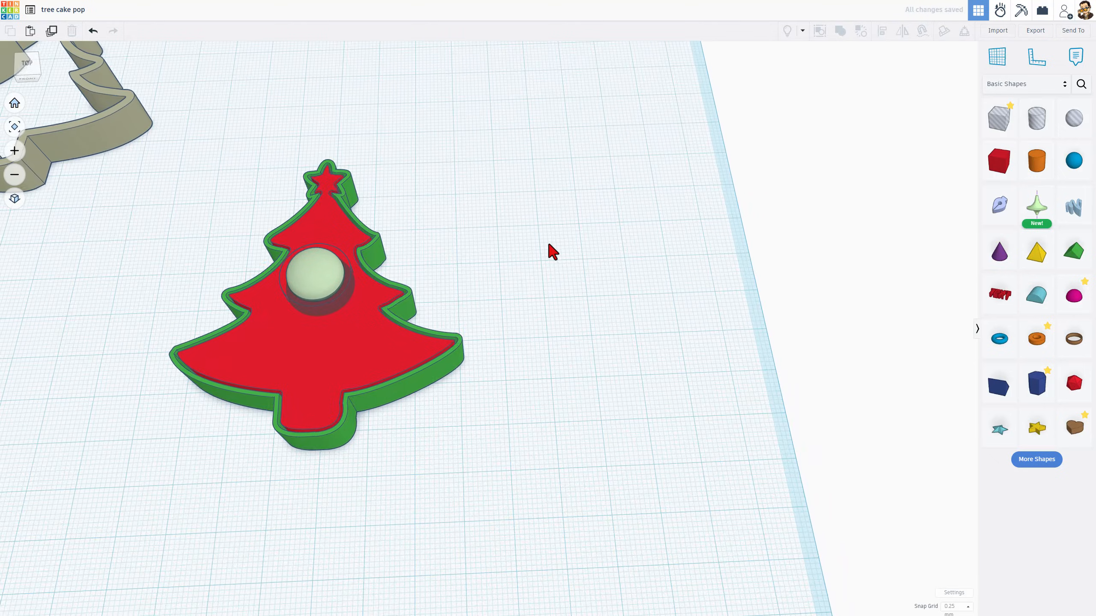
pyautogui.click(334, 296)
pyautogui.keyDown('shift'); pyautogui.click(333, 297); pyautogui.keyUp('shift')
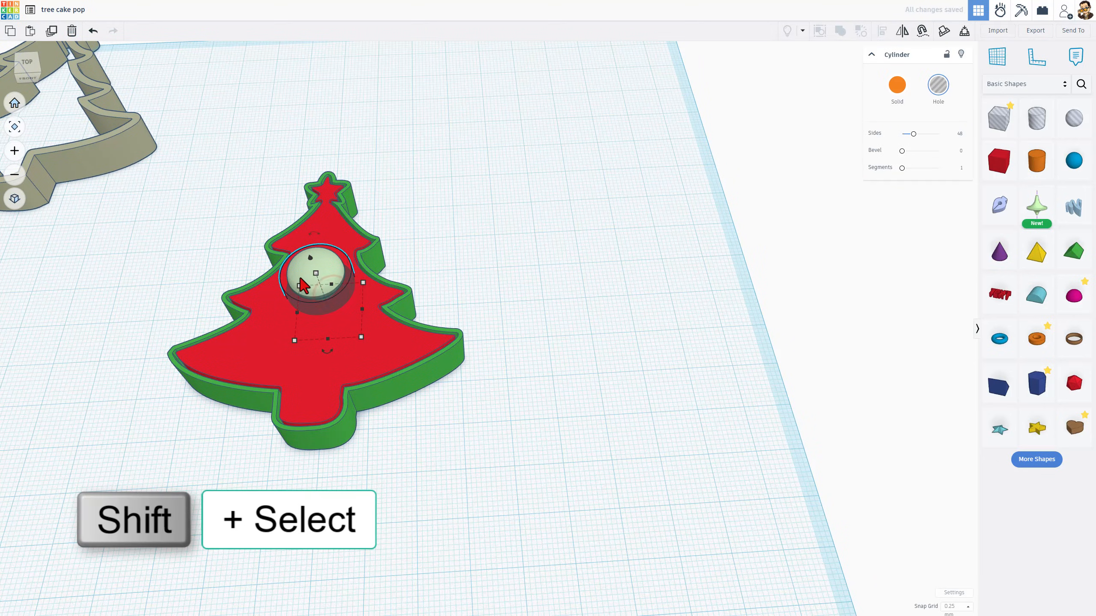
pyautogui.keyDown('shift'); pyautogui.click(320, 262); pyautogui.keyUp('shift')
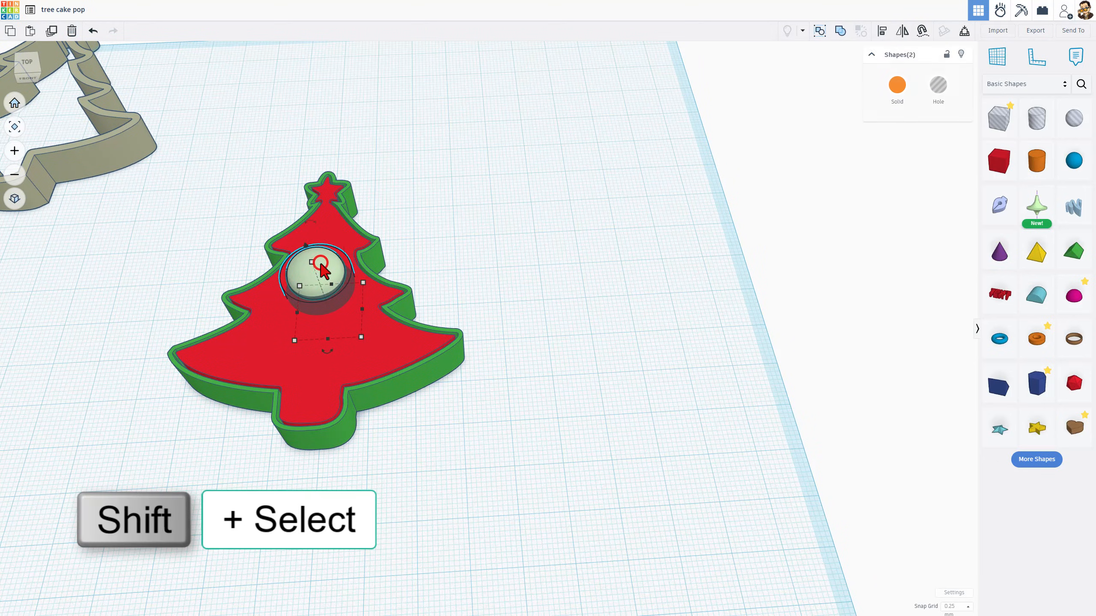
pyautogui.press('Down')
pyautogui.press('Down')
pyautogui.press('Down')
pyautogui.press('Down')
pyautogui.press('Down')
pyautogui.press('Down')
pyautogui.press('Down')
pyautogui.press('Down')
pyautogui.press('Down')
pyautogui.press('Down')
pyautogui.press('Down')
pyautogui.press('Down')
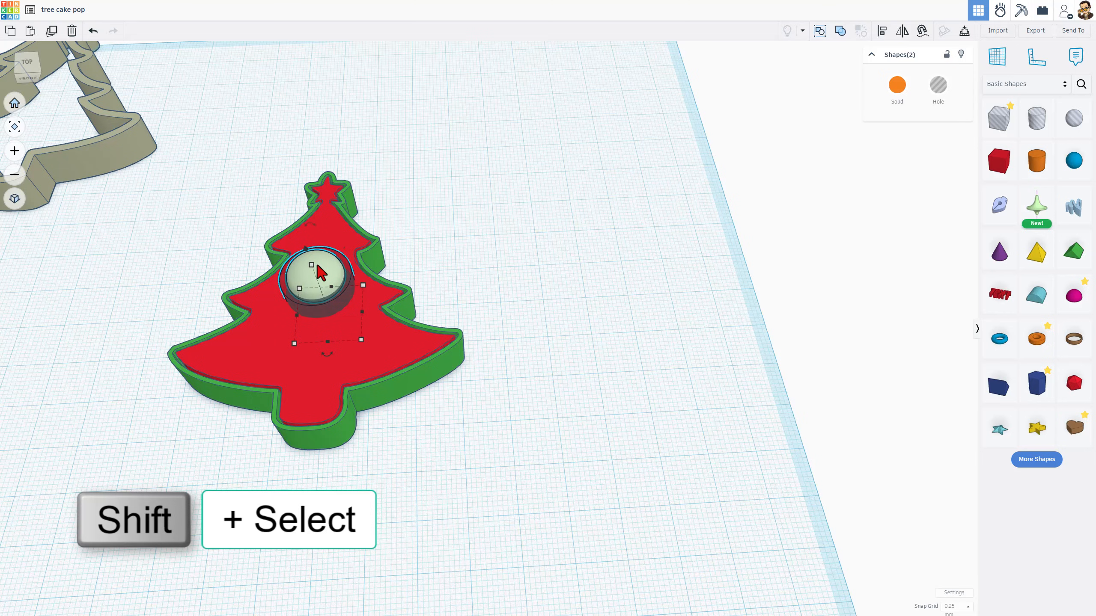
pyautogui.moveTo(493, 224); pyautogui.dragTo(445, 217, button='right')
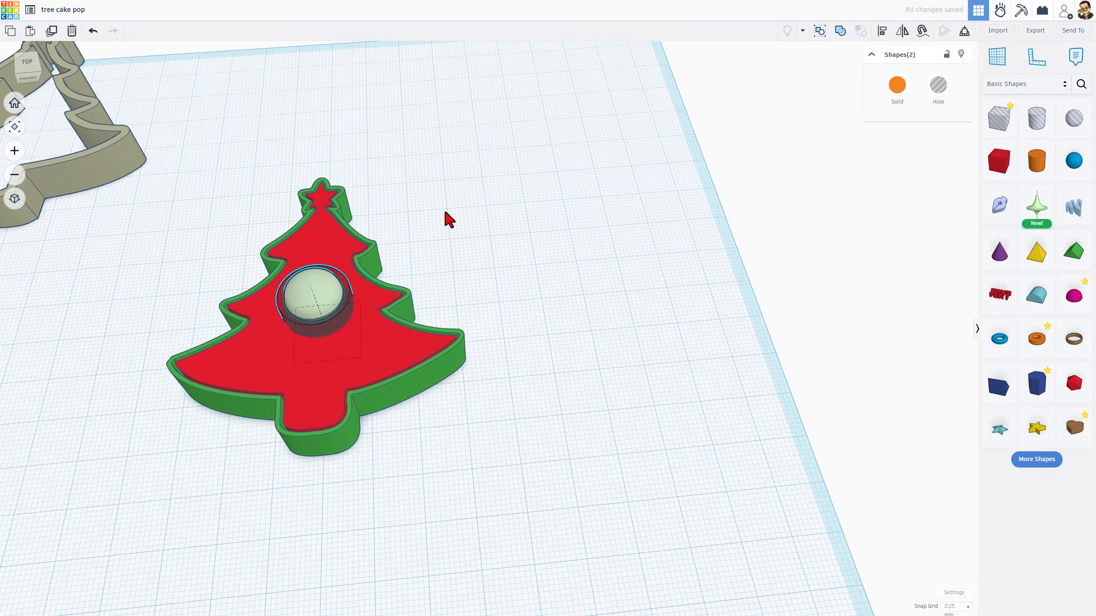
pyautogui.click(462, 213)
# Move the red tree and revolved shape to the right of the green cutter and group them
pyautogui.click(330, 297)
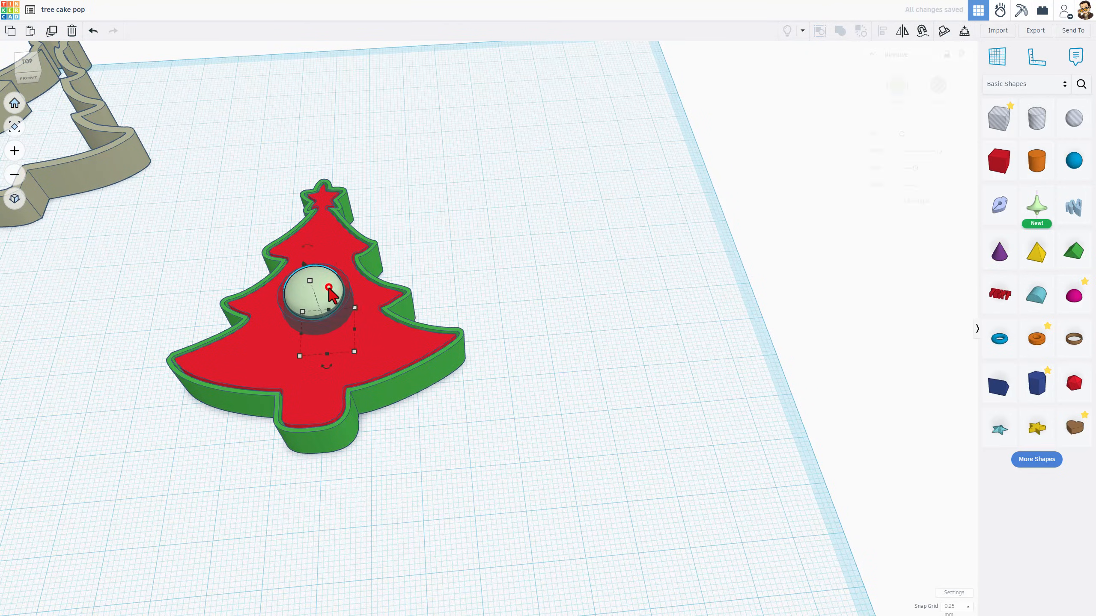
pyautogui.keyDown('shift'); pyautogui.click(257, 359); pyautogui.keyUp('shift')
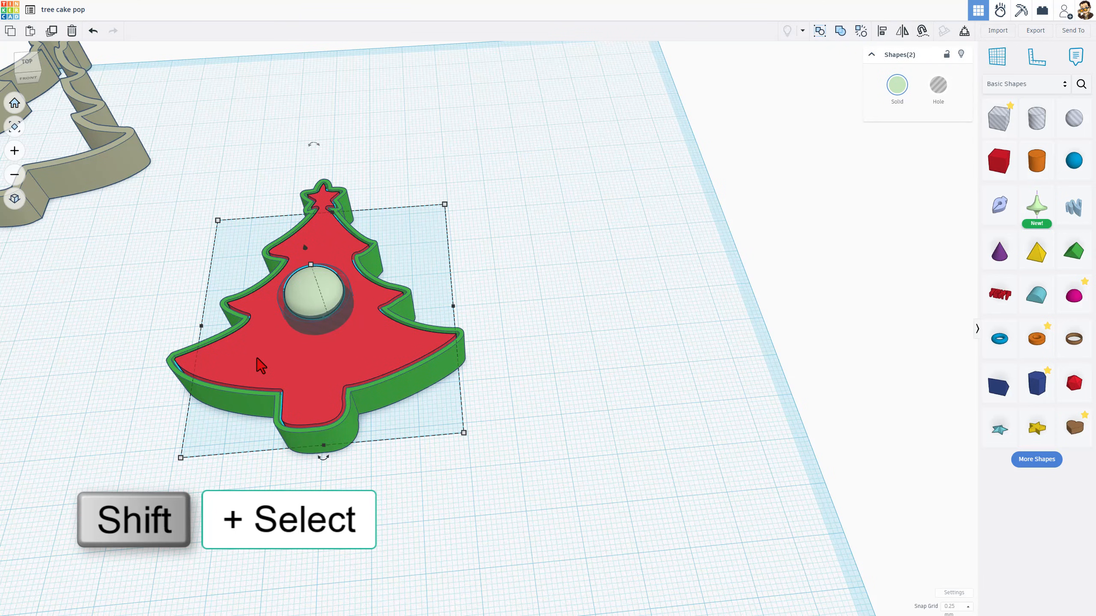
pyautogui.press('Right')
pyautogui.press('Right')
pyautogui.press('Right')
pyautogui.press('Right')
pyautogui.press('Right')
pyautogui.press('Right')
pyautogui.press('Right')
pyautogui.press('Right')
pyautogui.press('Right')
pyautogui.press('Right')
pyautogui.press('Right')
pyautogui.press('Right')
pyautogui.press('Right')
pyautogui.press('Right')
pyautogui.press('Right')
pyautogui.press('Right')
pyautogui.press('Right')
pyautogui.press('Right')
pyautogui.press('Right')
pyautogui.press('Right')
pyautogui.hotkey('shift', 'Right')
pyautogui.hotkey('shift', 'Right')
pyautogui.hotkey('shift', 'Right')
pyautogui.hotkey('shift', 'Right')
pyautogui.hotkey('shift', 'Right')
pyautogui.hotkey('shift', 'Right')
pyautogui.hotkey('shift', 'Right')
pyautogui.hotkey('shift', 'Right')
pyautogui.hotkey('shift', 'Right')
pyautogui.hotkey('shift', 'Right')
pyautogui.hotkey('shift', 'Right')
pyautogui.hotkey('shift', 'Right')
pyautogui.hotkey('shift', 'Right')
pyautogui.hotkey('shift', 'Right')
pyautogui.hotkey('shift', 'Right')
pyautogui.hotkey('shift', 'Right')
pyautogui.hotkey('shift', 'Right')
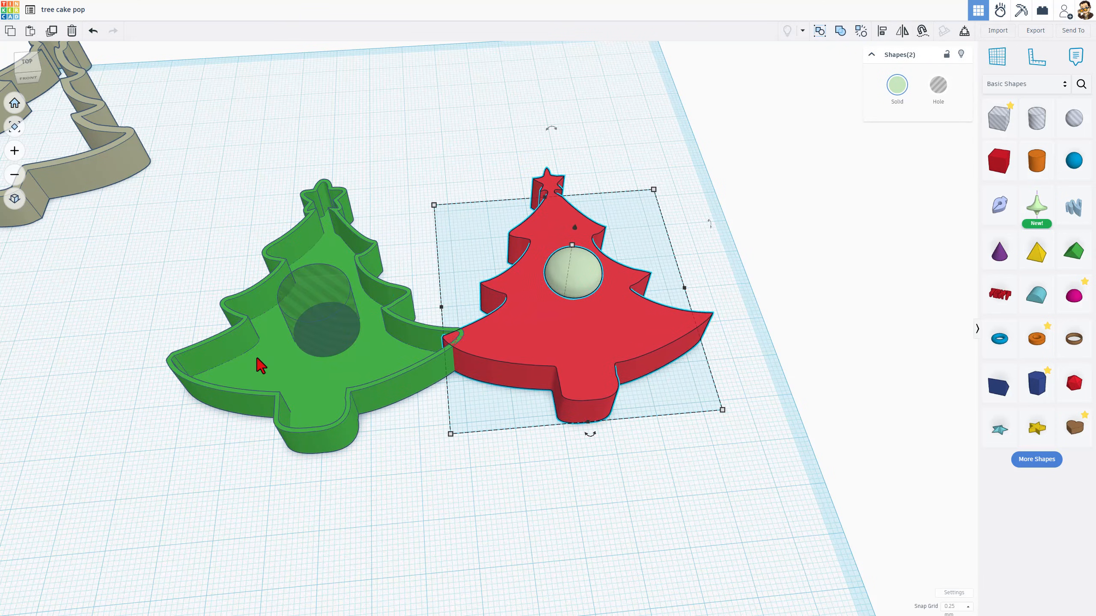
pyautogui.hotkey('shift', 'Right')
pyautogui.hotkey('shift', 'Right')
pyautogui.hotkey('shift', 'Right')
pyautogui.hotkey('shift', 'Right')
pyautogui.hotkey('shift', 'Right')
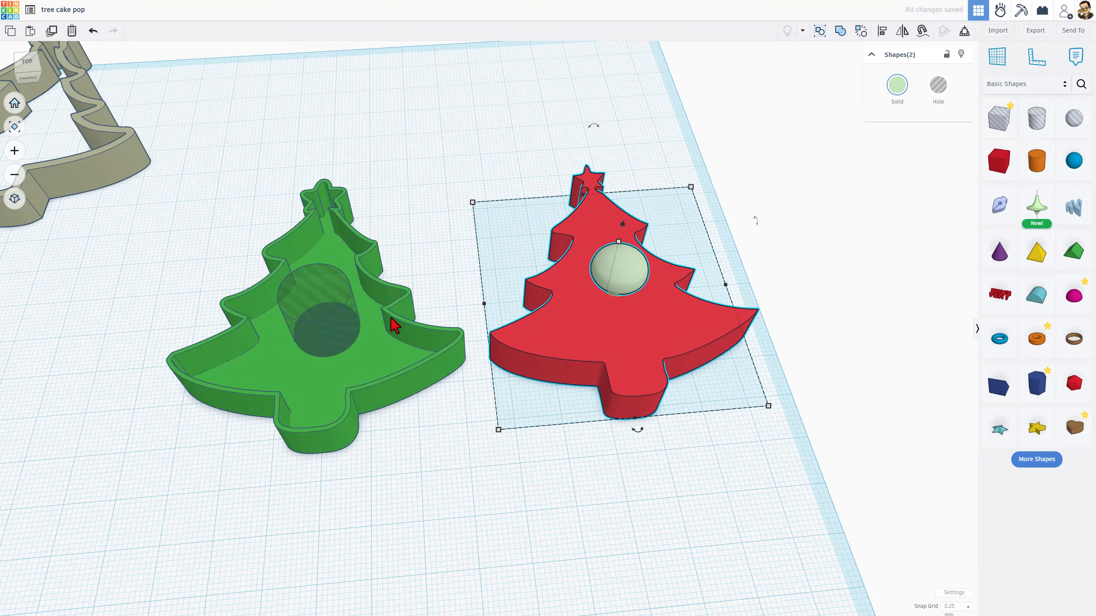
pyautogui.hotkey('ctrl', 'g')
# Set the red tree's height to 1.5 mm
pyautogui.click(451, 278)
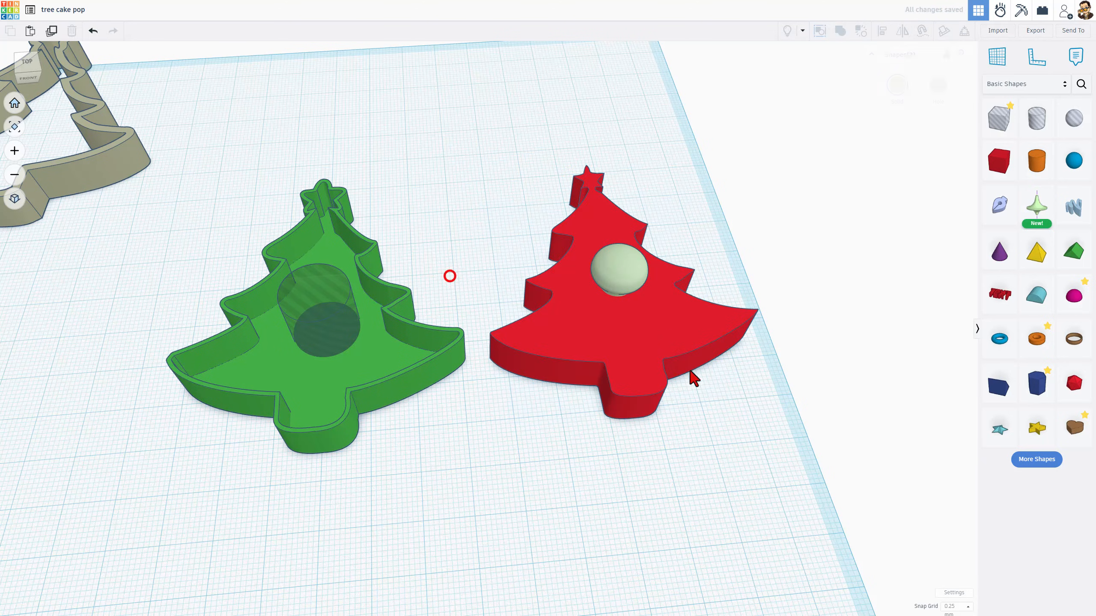
pyautogui.click(681, 352)
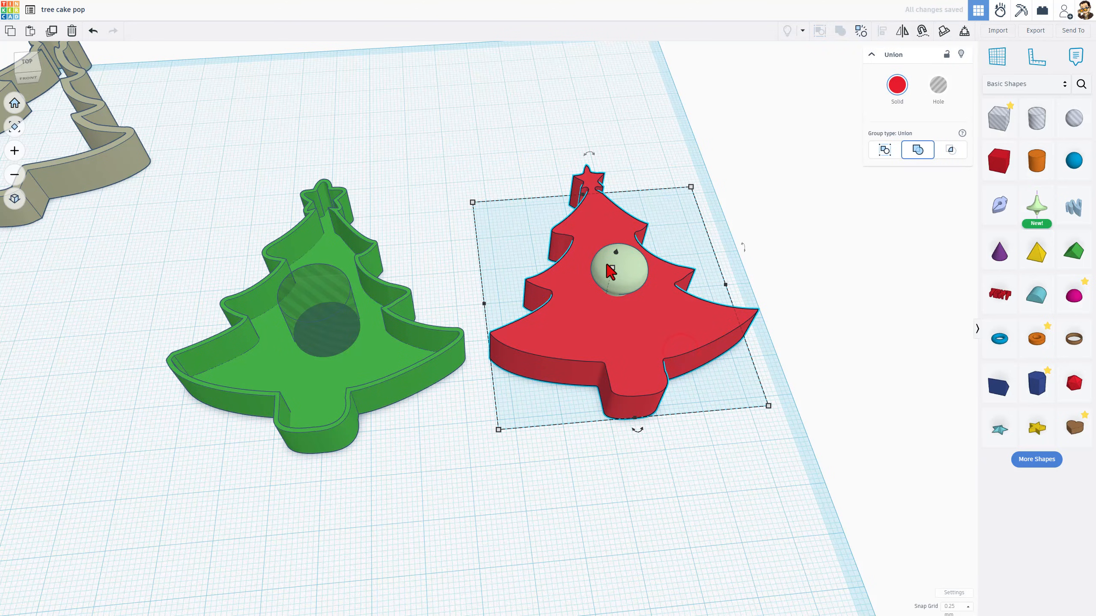
pyautogui.click(651, 281)
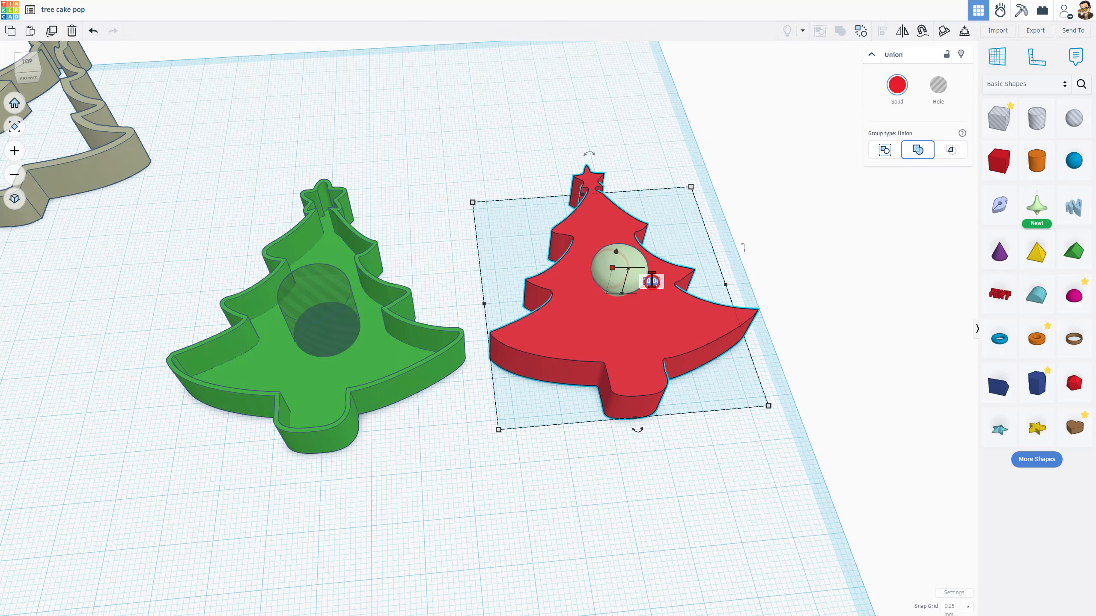
pyautogui.write('1.5')
pyautogui.press('Return')
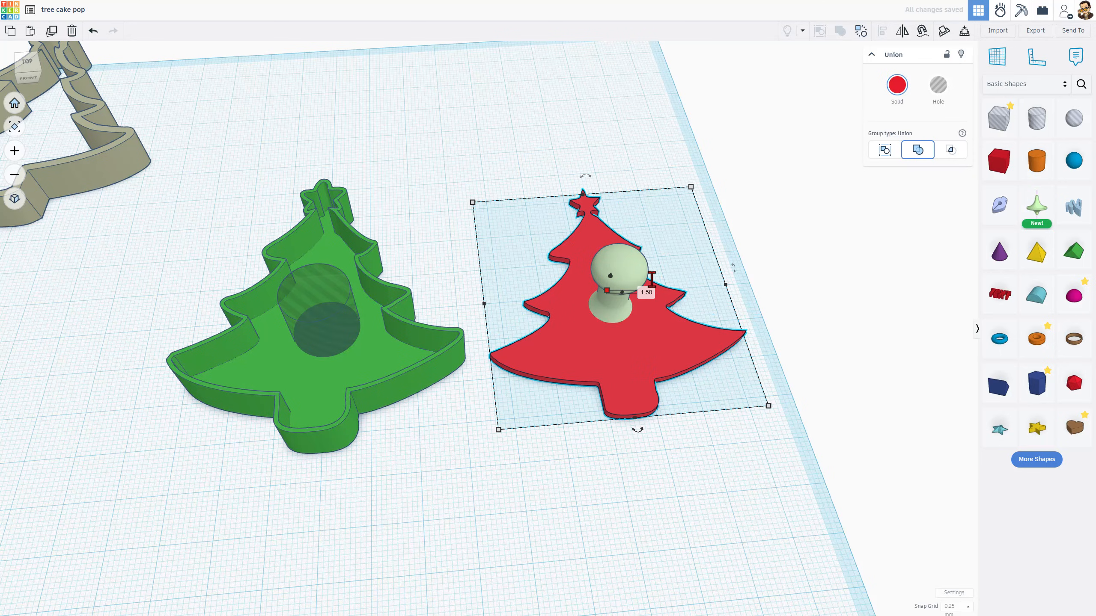
# Mirror the red tree and revolve group
pyautogui.click(906, 32)
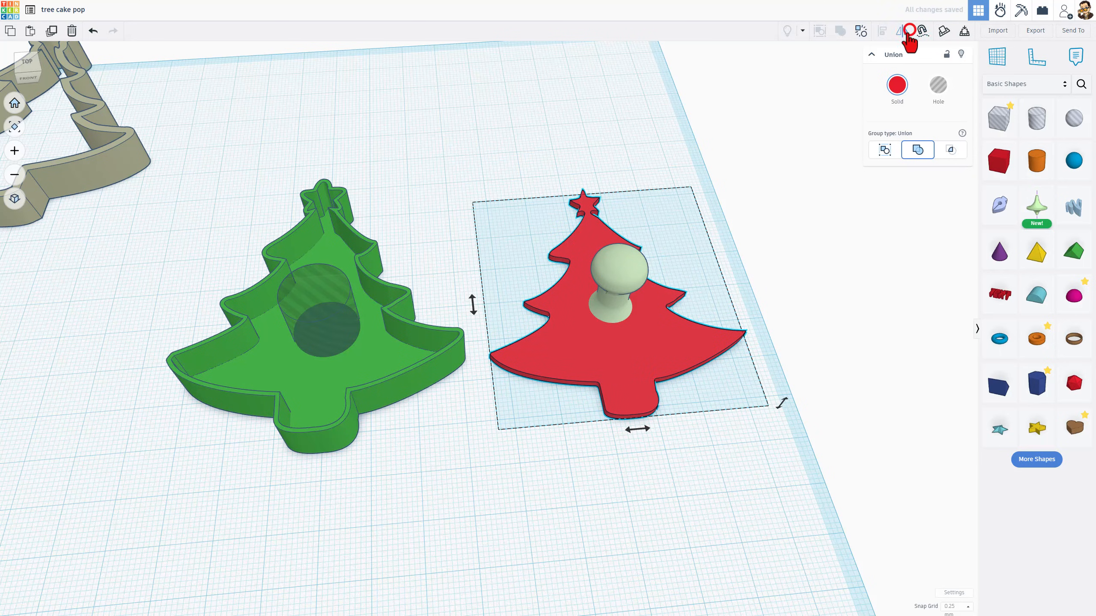
pyautogui.click(640, 431)
pyautogui.click(596, 438)
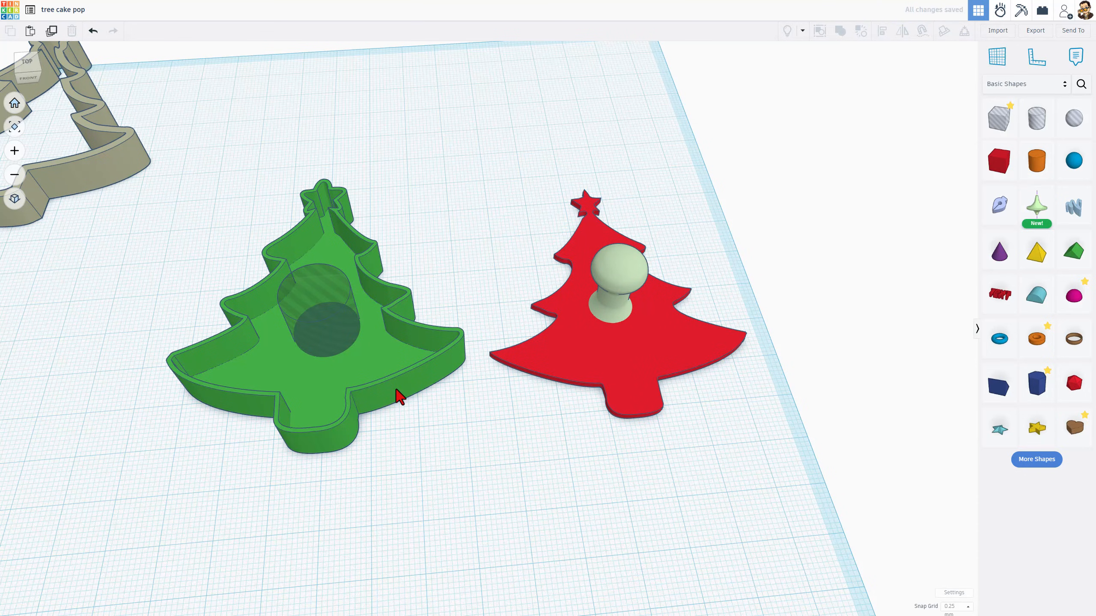
# Ungroup the green tree cutter
pyautogui.click(373, 323)
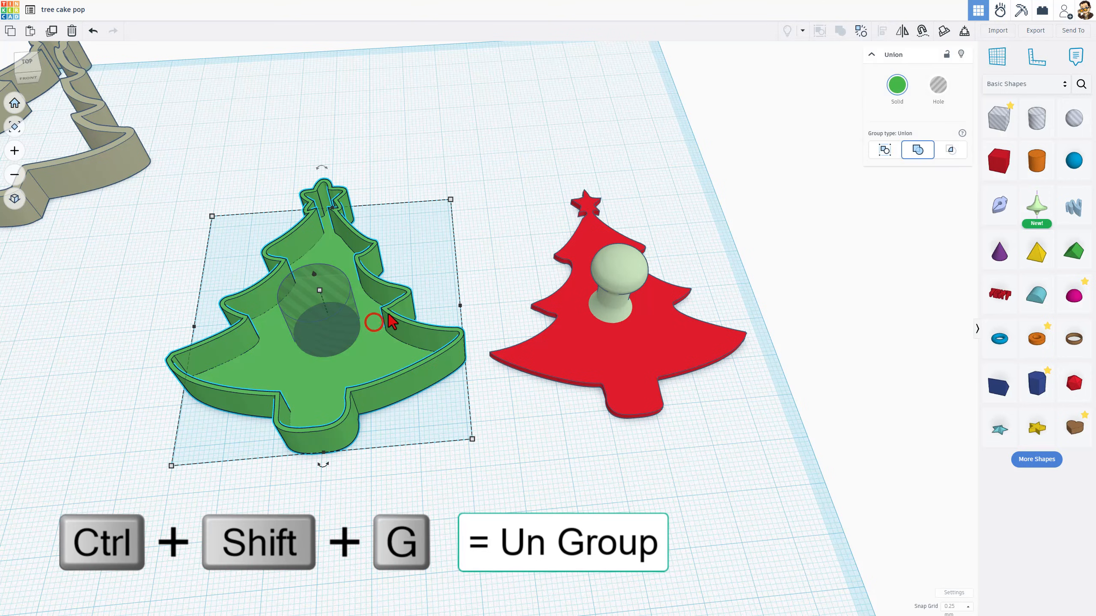
pyautogui.click(858, 33)
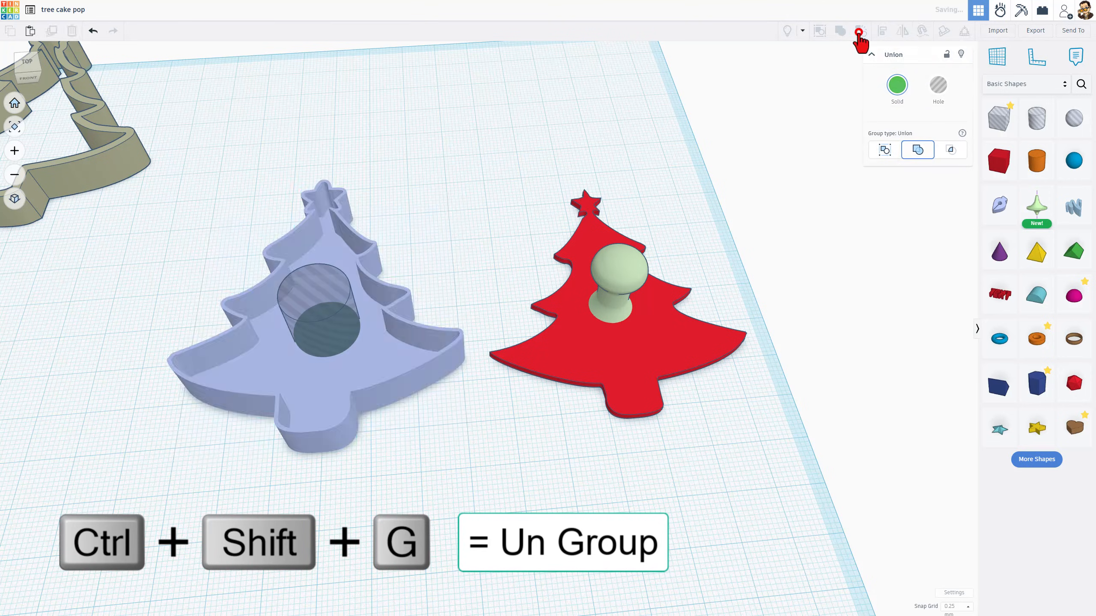
pyautogui.click(588, 108)
# Set the hole cylinder's elevation to 0 mm inside the cutter
pyautogui.moveTo(423, 219); pyautogui.dragTo(466, 224, button='right')
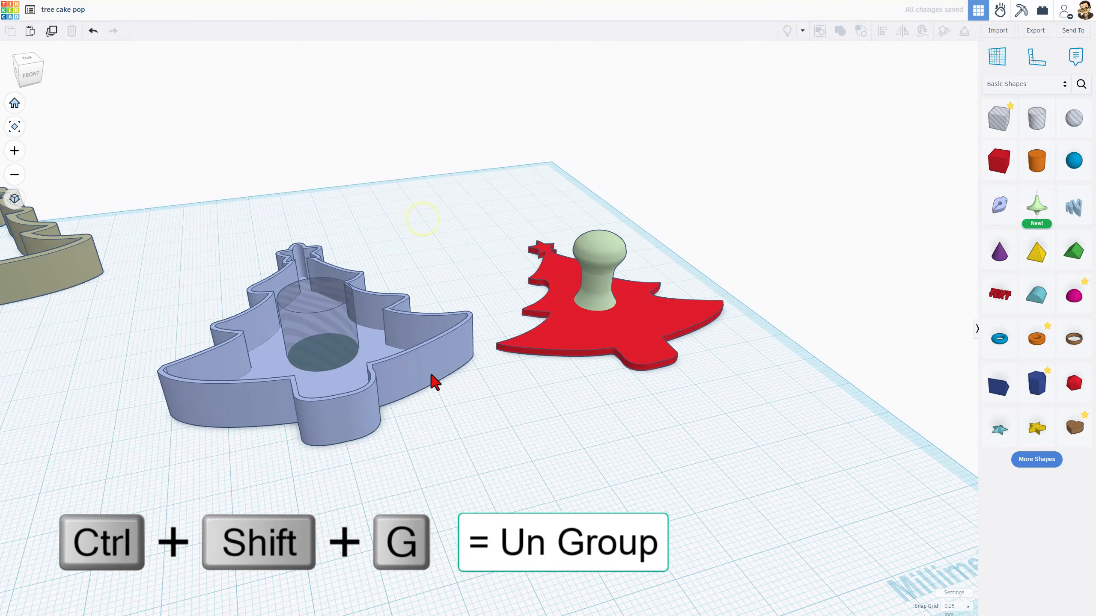
pyautogui.click(432, 375)
pyautogui.moveTo(315, 304); pyautogui.dragTo(324, 278)
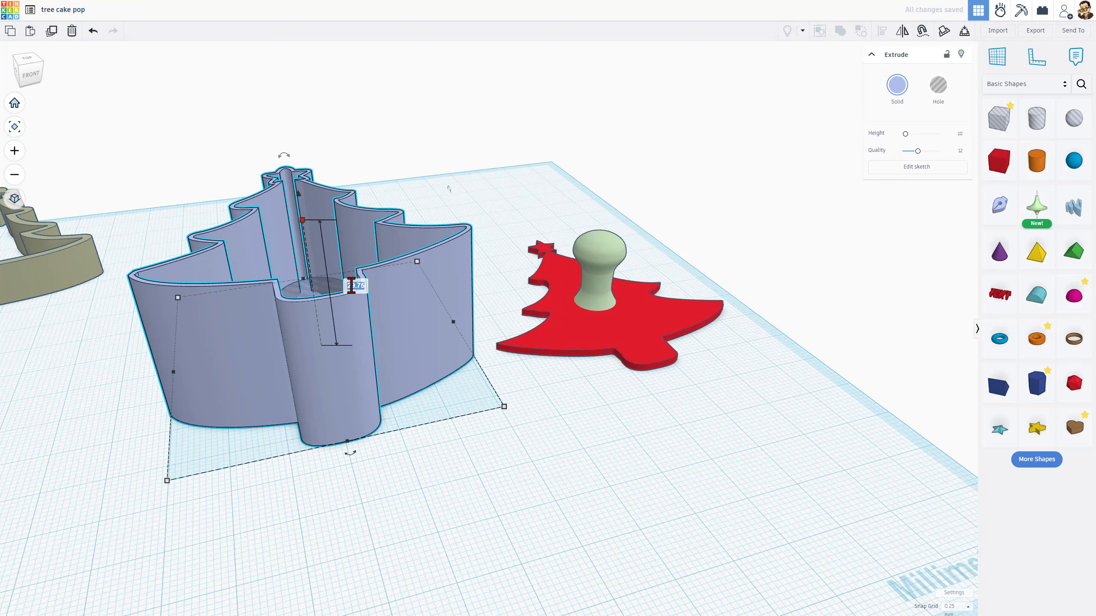
pyautogui.write('0')
pyautogui.press('Return')
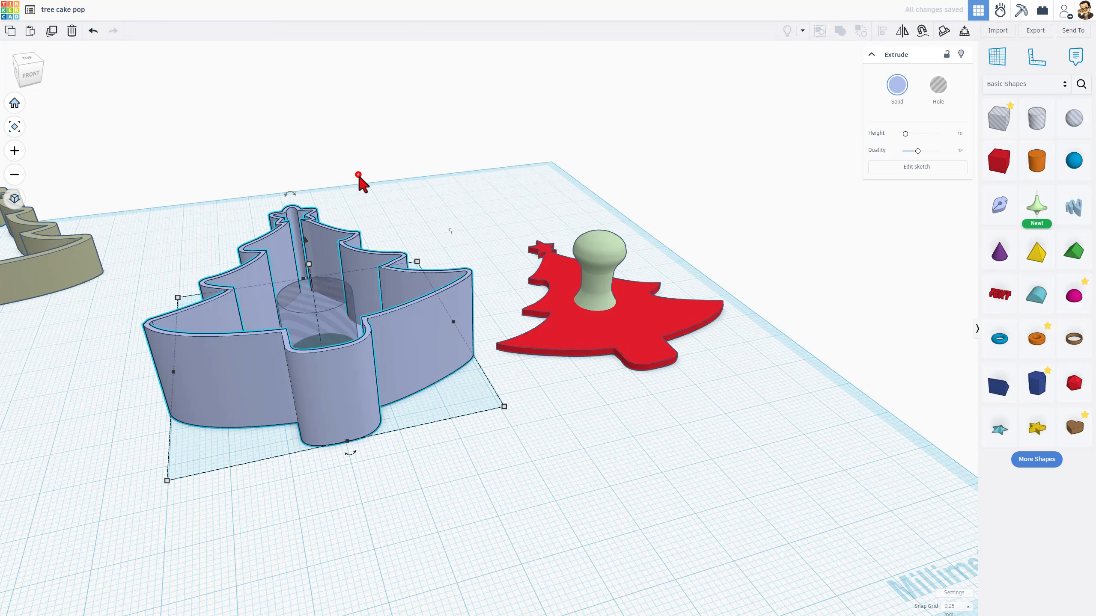
# Group the cutter parts together with the hole cylinder
pyautogui.click(358, 174)
pyautogui.click(399, 171)
pyautogui.moveTo(410, 162); pyautogui.dragTo(232, 388)
pyautogui.hotkey('ctrl', 'g')
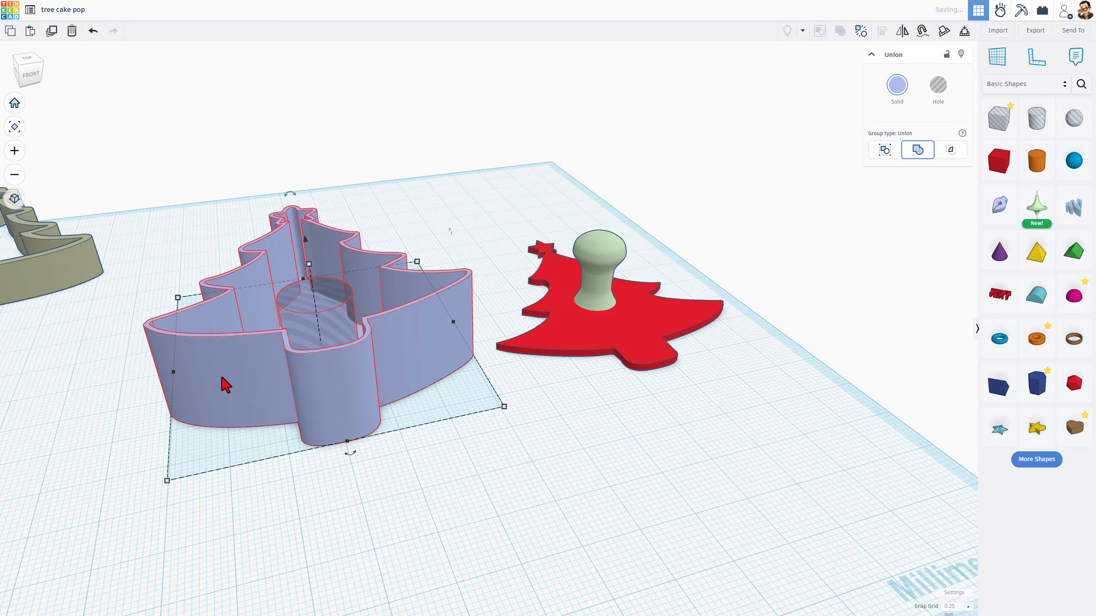
# Open the stamp group's tree outline sketch and set its offset width to 1.0, then finish the sketch
pyautogui.click(490, 320)
pyautogui.moveTo(496, 298); pyautogui.dragTo(540, 317, button='right')
pyautogui.click(604, 344)
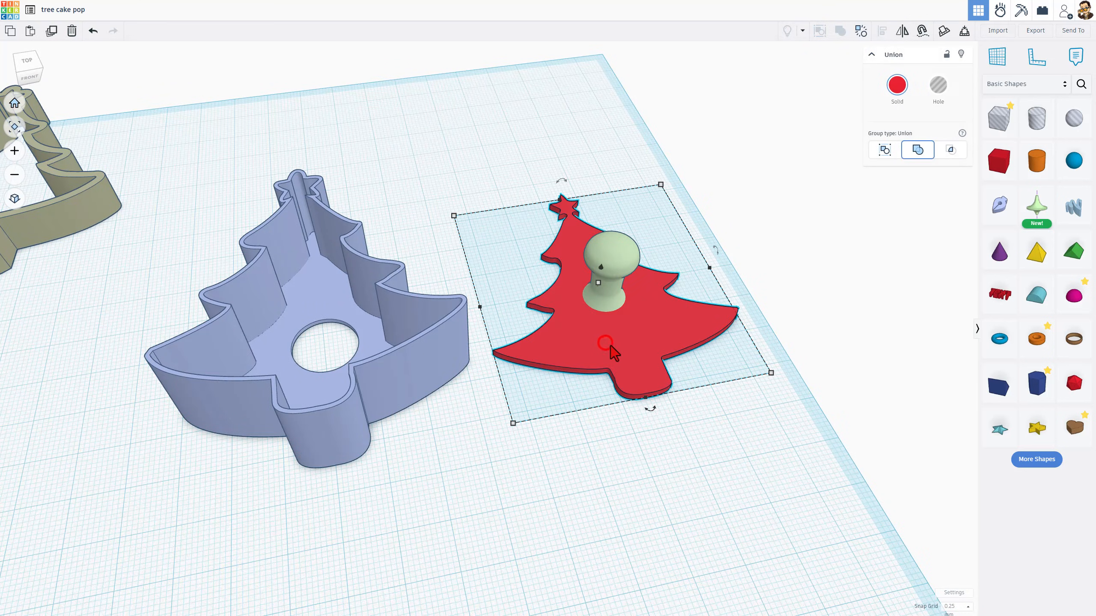
pyautogui.doubleClick(636, 345)
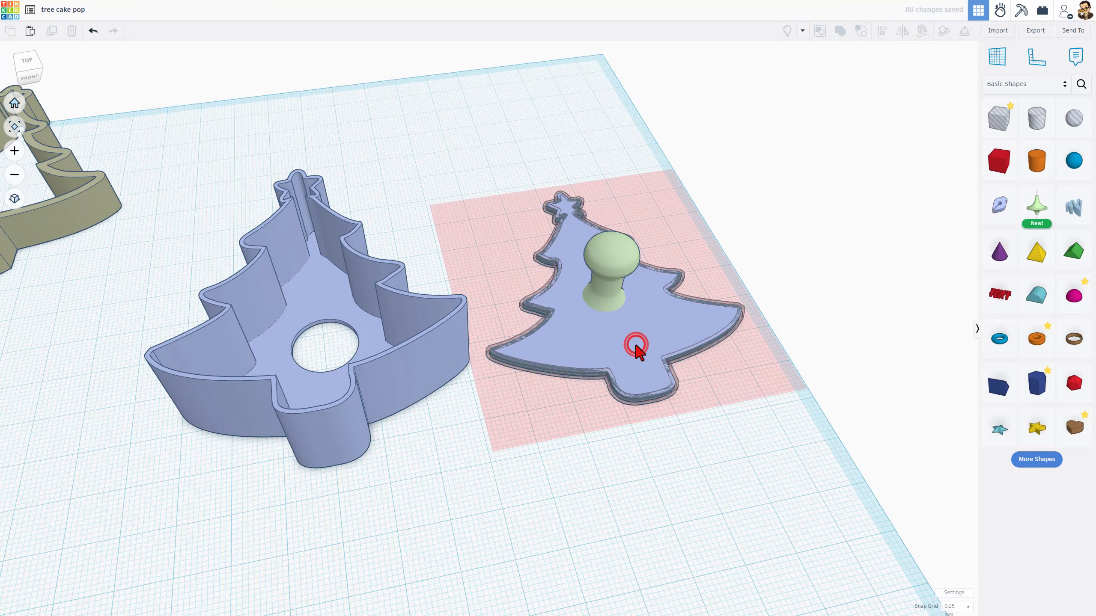
pyautogui.click(556, 371)
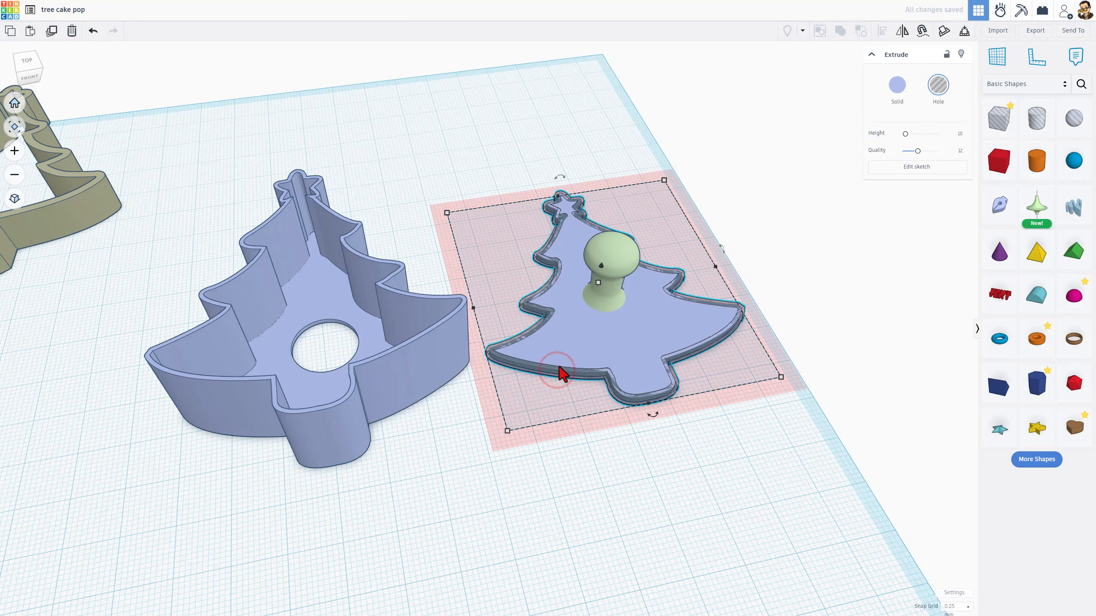
pyautogui.click(911, 168)
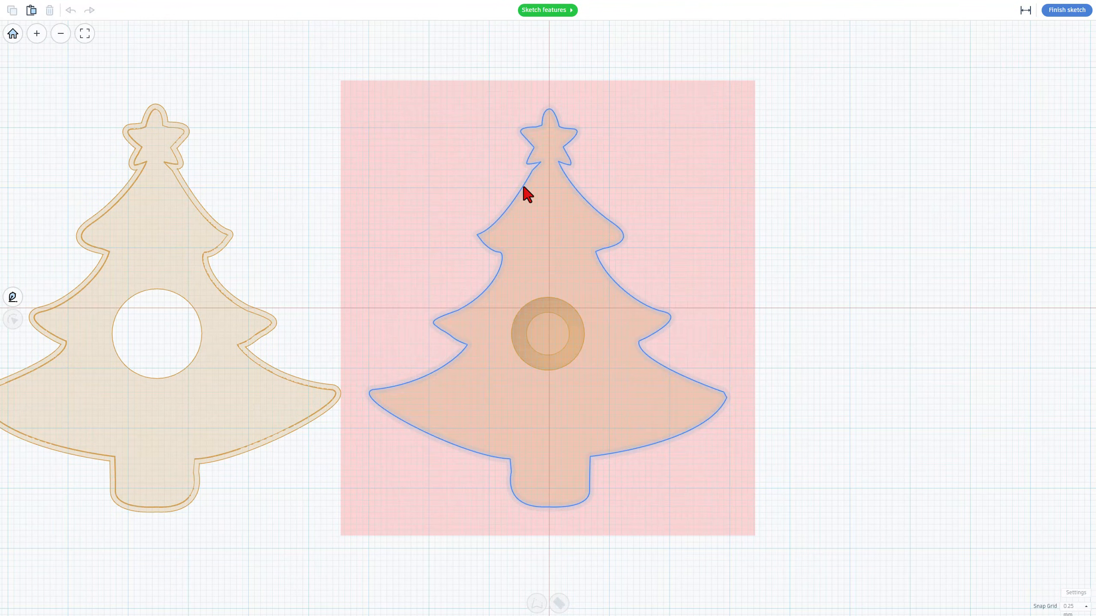
pyautogui.click(523, 186)
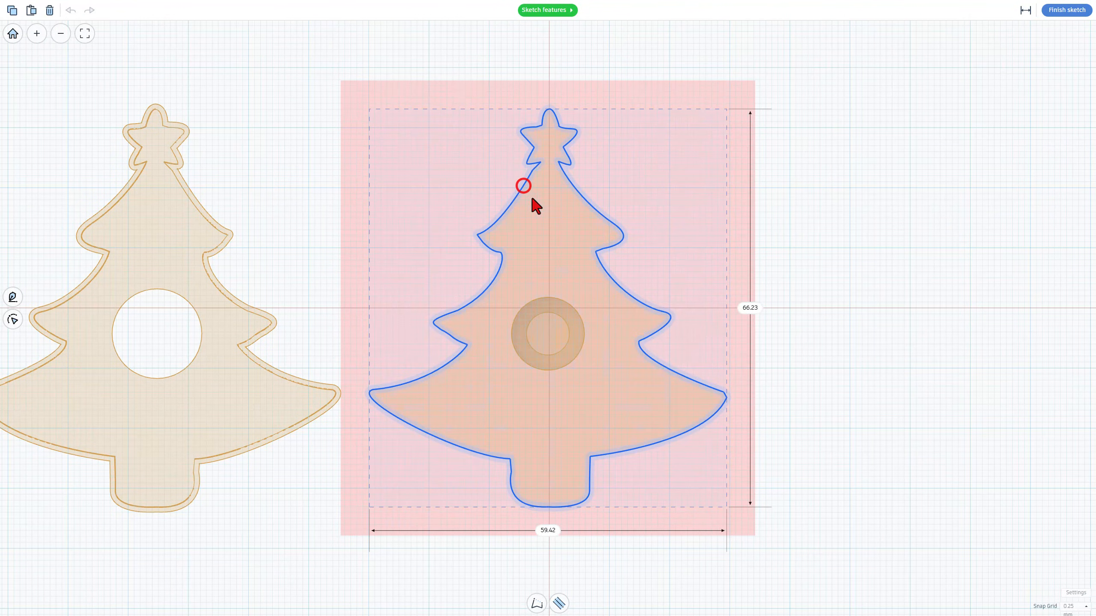
pyautogui.click(558, 603)
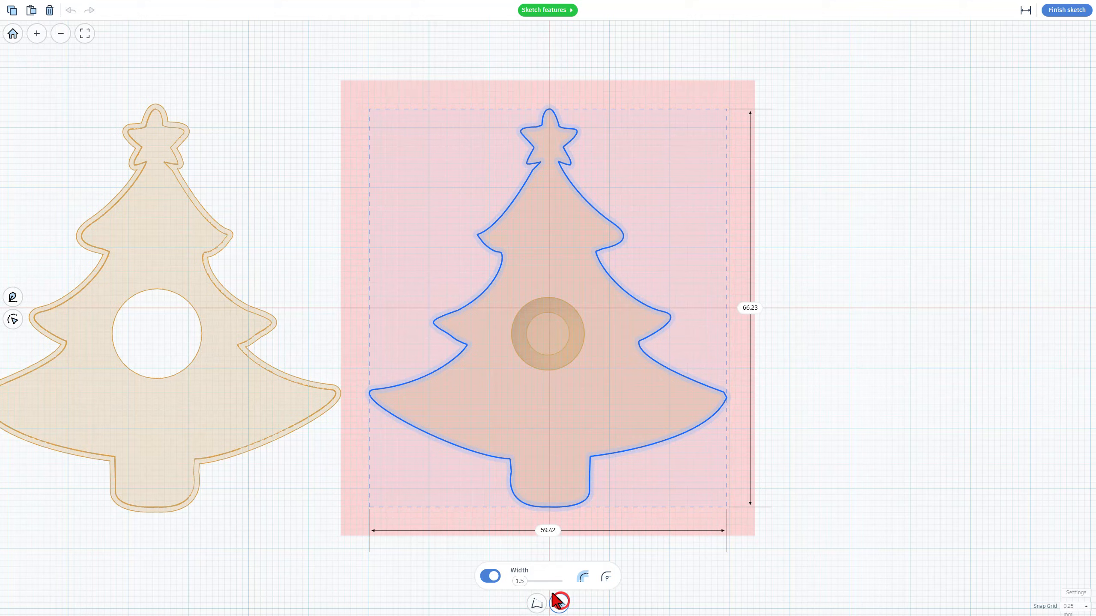
pyautogui.click(519, 583)
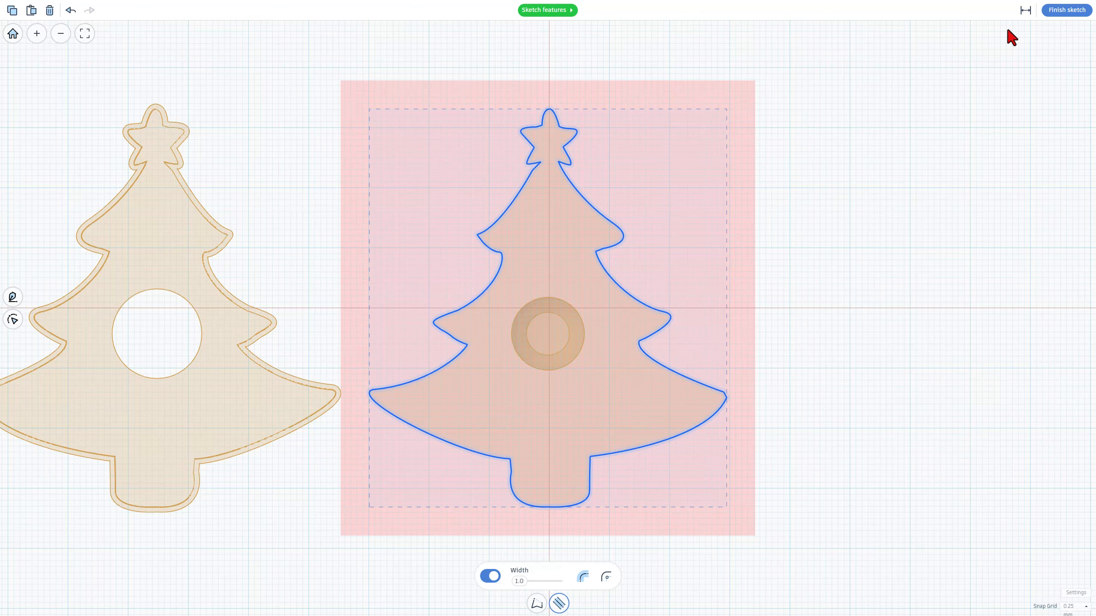
pyautogui.click(1046, 13)
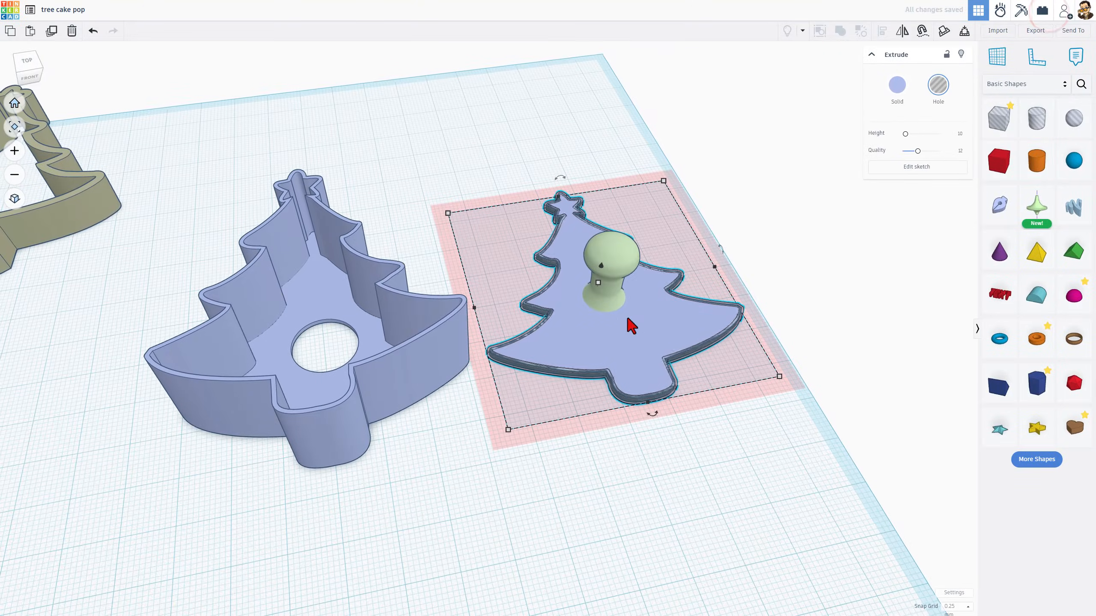
# Regroup the stamp's tree plate and handle into one solid
pyautogui.click(599, 467)
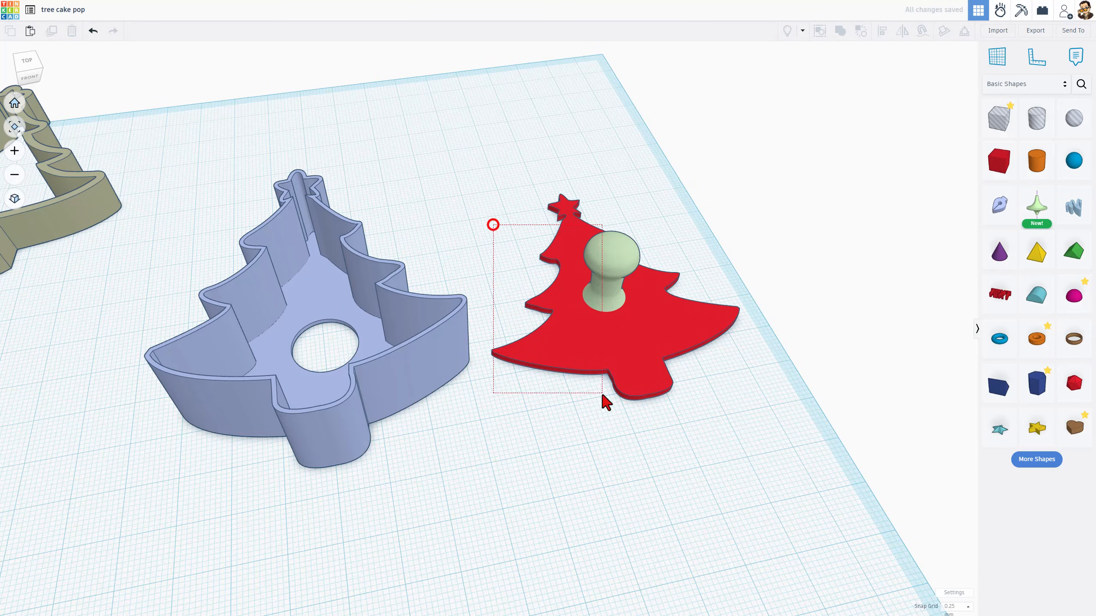
pyautogui.moveTo(603, 394); pyautogui.dragTo(611, 440)
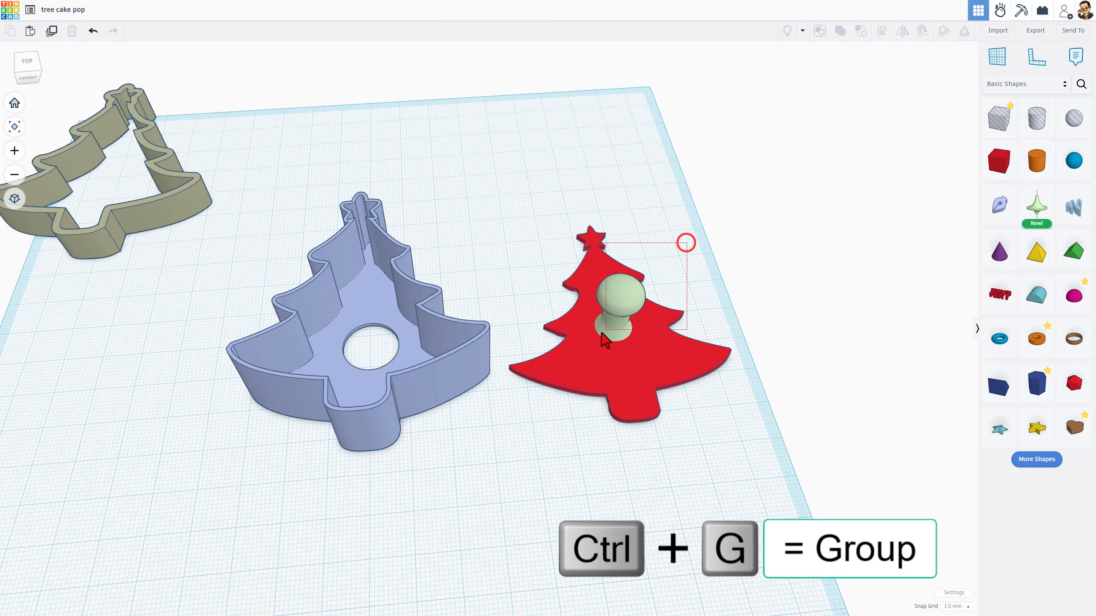
pyautogui.moveTo(601, 333); pyautogui.dragTo(599, 336)
pyautogui.hotkey('ctrl', 'g')
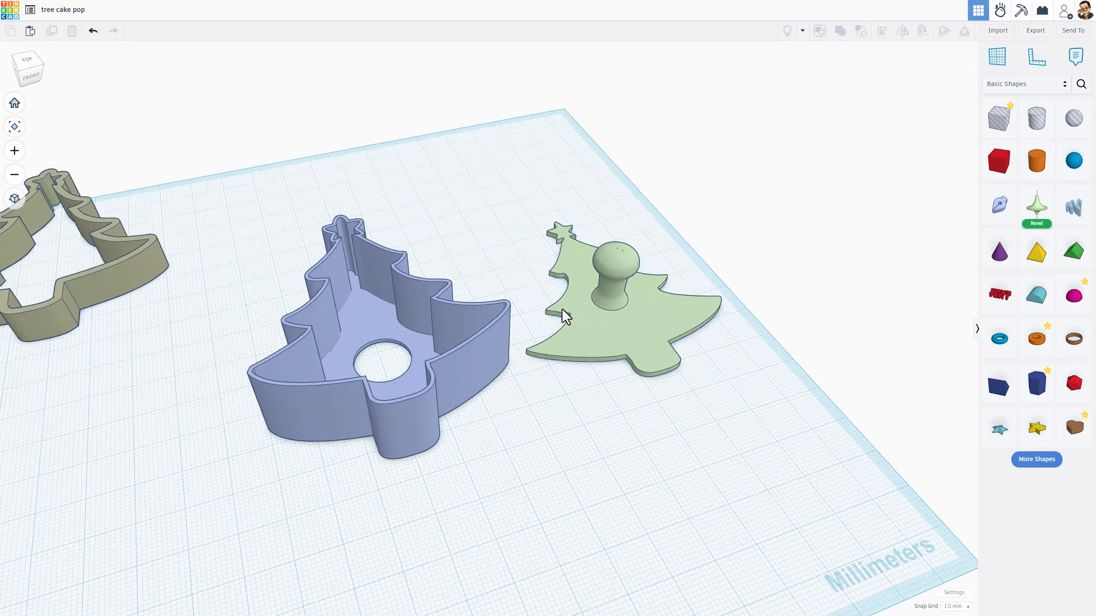
# Duplicate both the cutter and the stamp and move the copies above the originals
pyautogui.moveTo(561, 309); pyautogui.dragTo(496, 402, button='right')
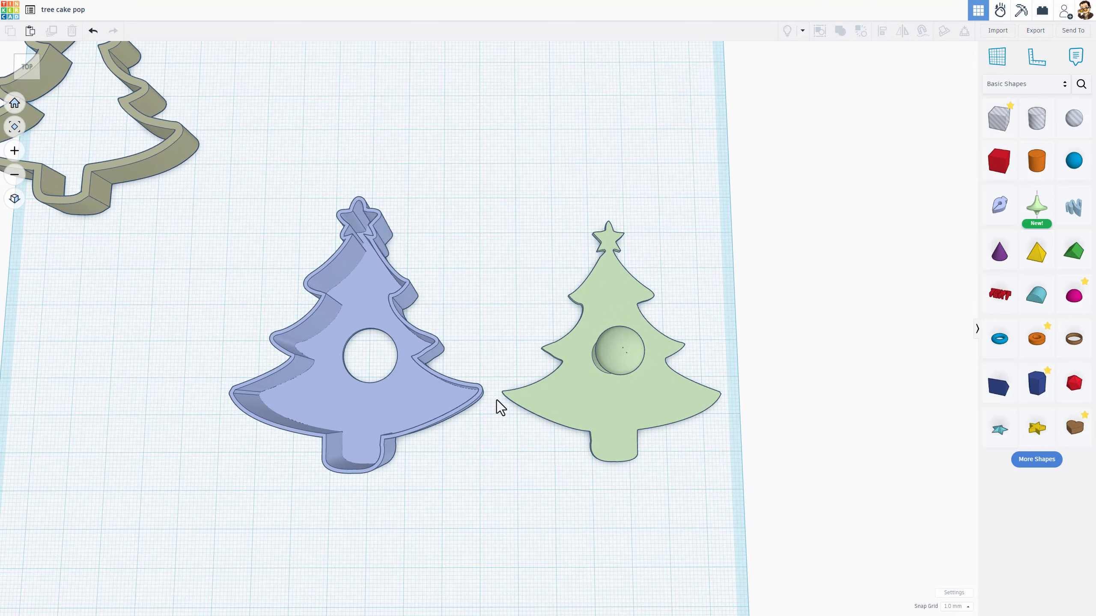
pyautogui.moveTo(259, 271); pyautogui.dragTo(613, 406)
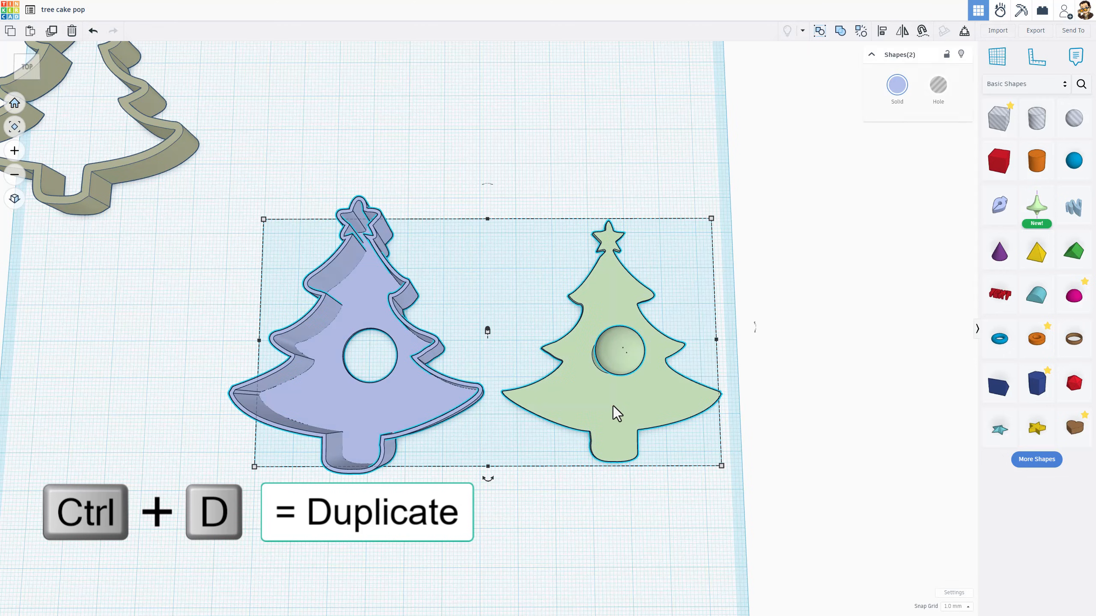
pyautogui.hotkey('ctrl', 'd')
pyautogui.moveTo(641, 448); pyautogui.dragTo(635, 172)
pyautogui.click(536, 269)
pyautogui.scroll(-2, 534, 269)
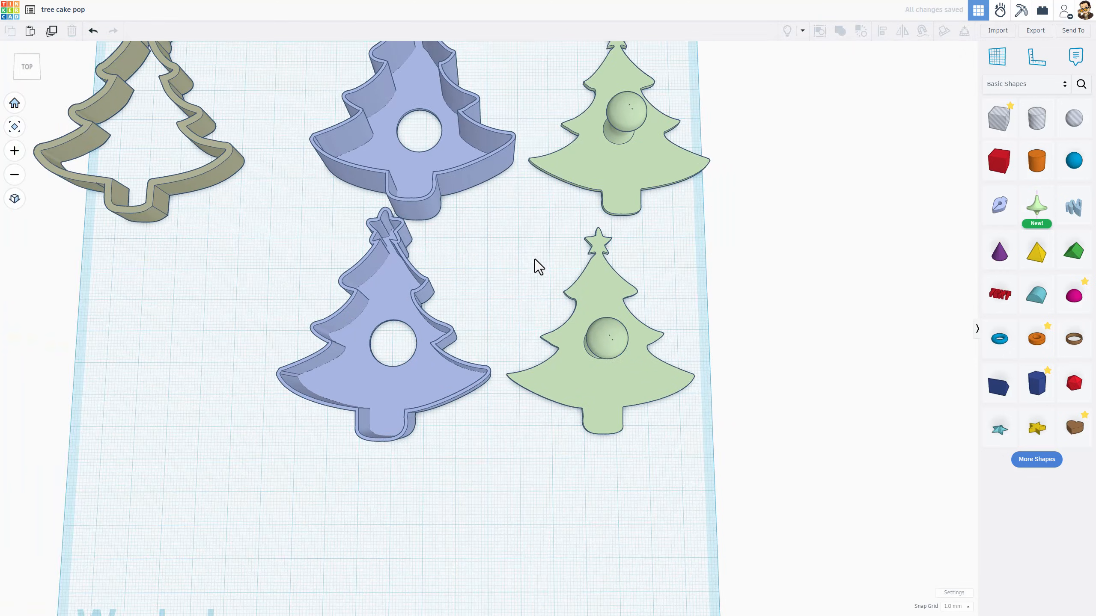
# Rotate the duplicated cutter 180 degrees to flip it upside down
pyautogui.click(479, 178)
pyautogui.moveTo(480, 177); pyautogui.dragTo(440, 166, button='right')
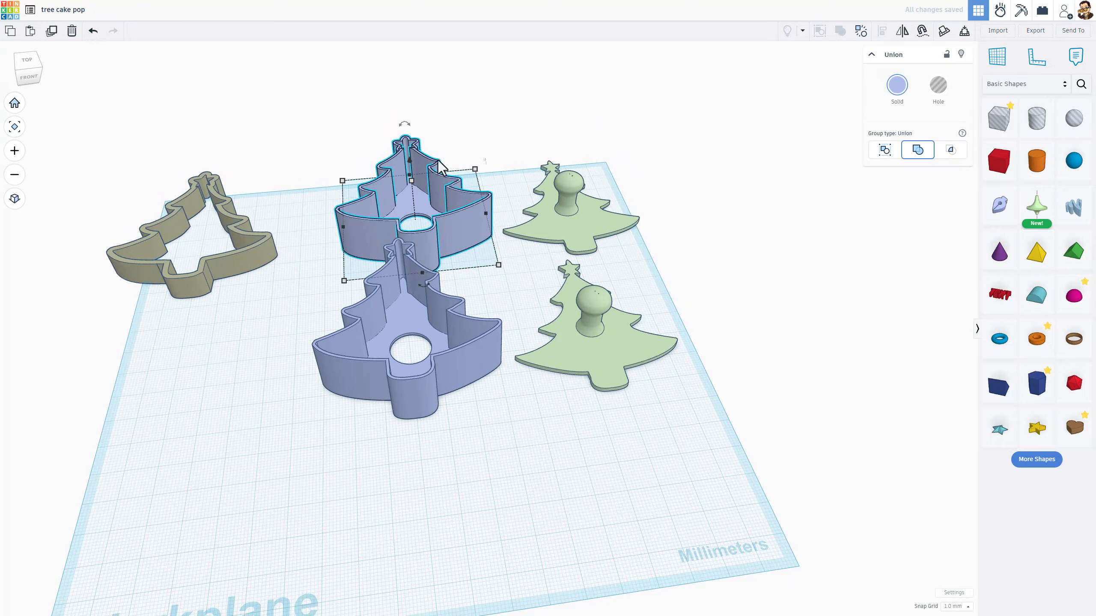
pyautogui.moveTo(404, 124); pyautogui.dragTo(417, 190)
pyautogui.moveTo(416, 187); pyautogui.dragTo(422, 189)
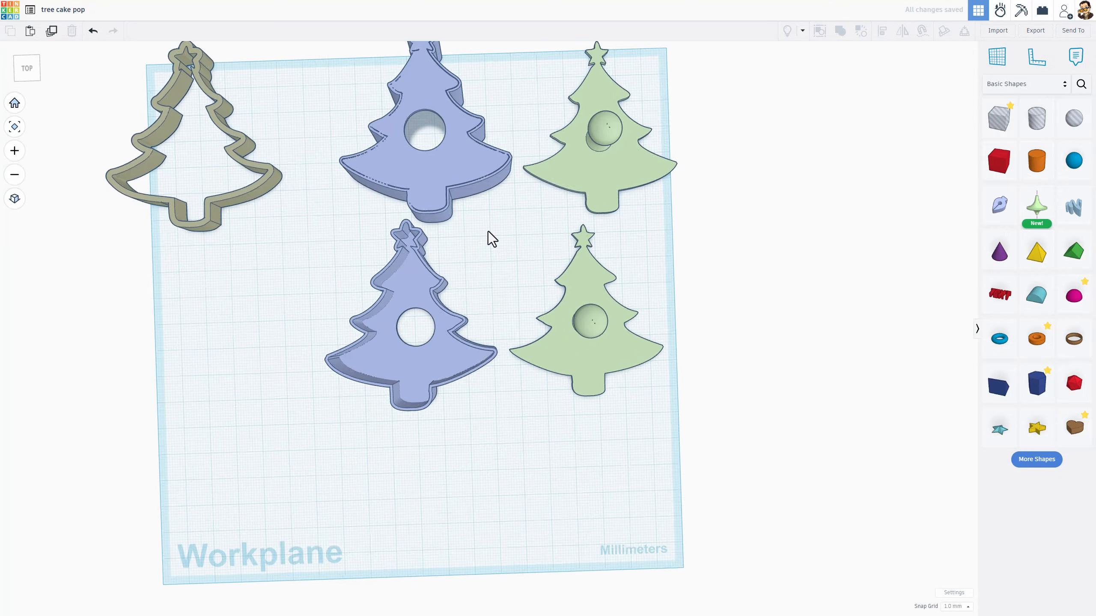
pyautogui.scroll(-1, 488, 231)
pyautogui.moveTo(490, 230); pyautogui.dragTo(496, 294, button='middle')
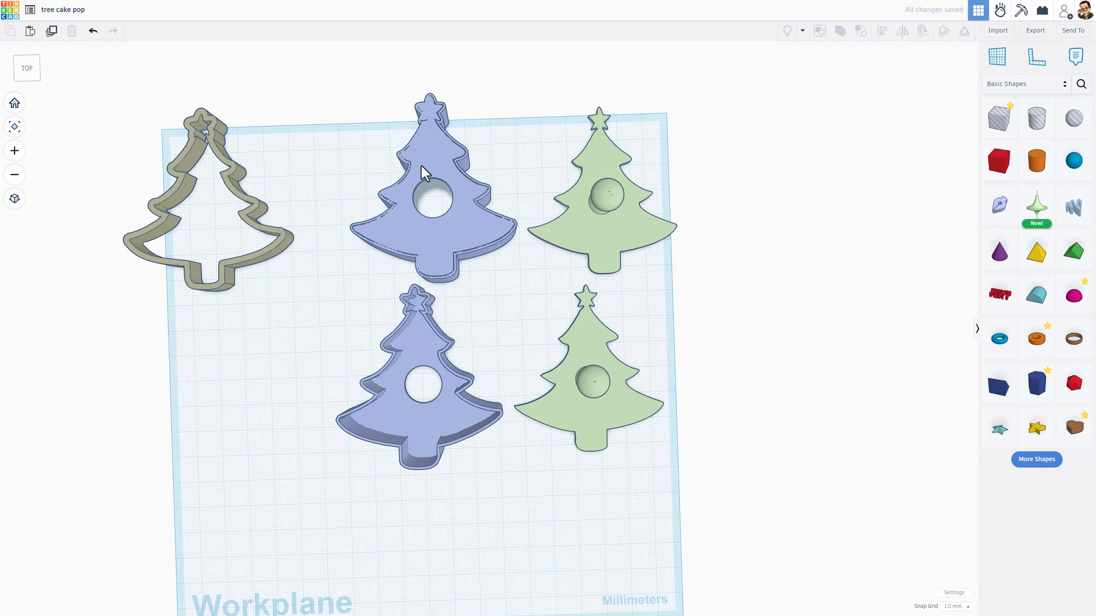
# Center-align the flipped cutter copy with the stamp copy on both axes and group them
pyautogui.moveTo(349, 150); pyautogui.dragTo(619, 241)
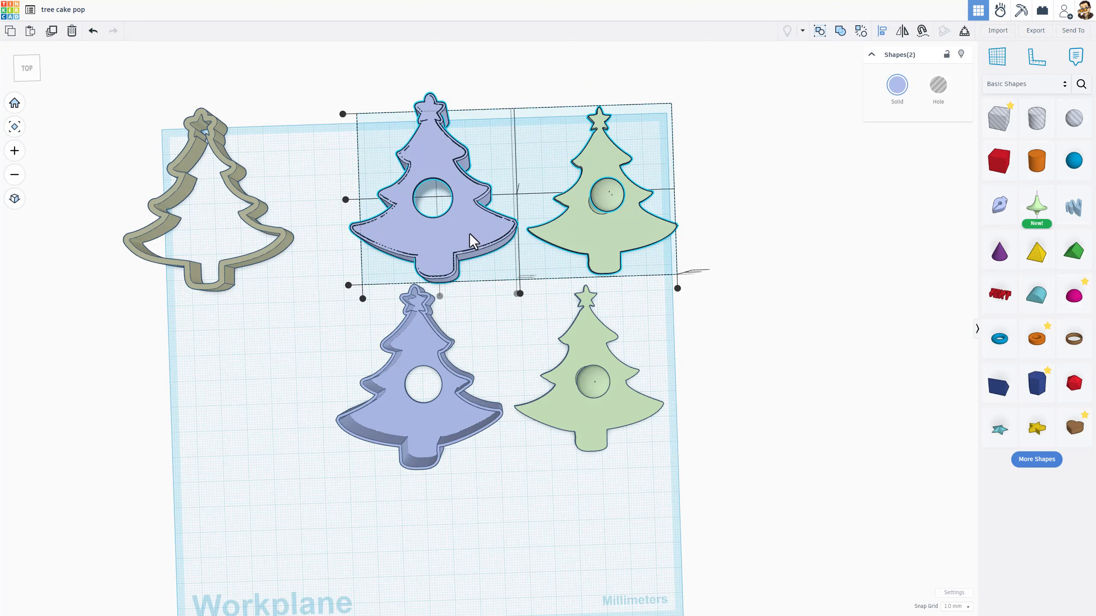
pyautogui.press('l')
pyautogui.click(438, 298)
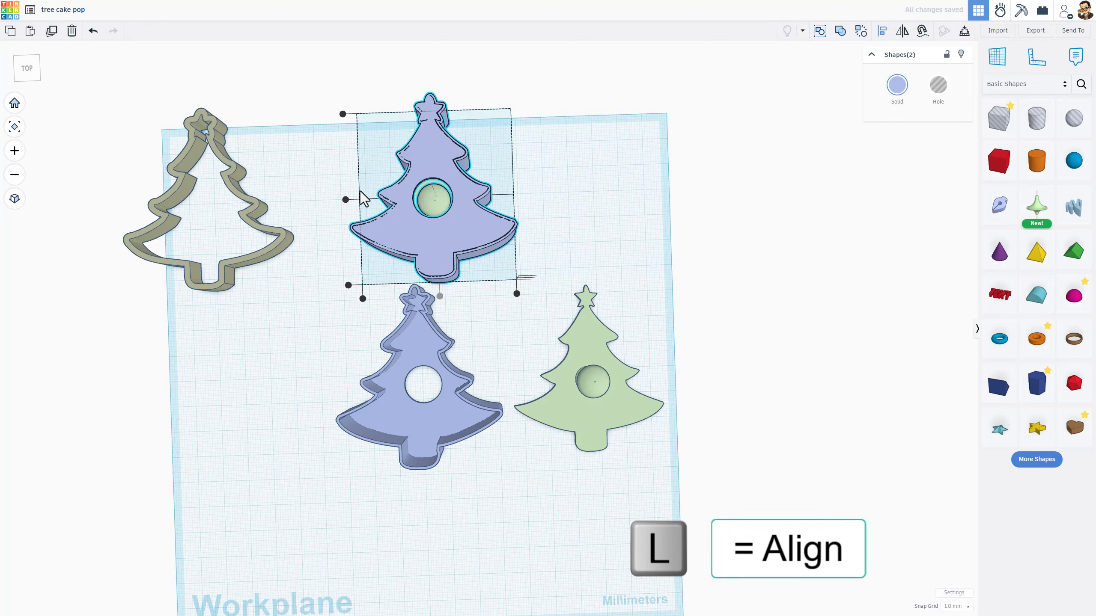
pyautogui.click(345, 200)
pyautogui.hotkey('ctrl', 'g')
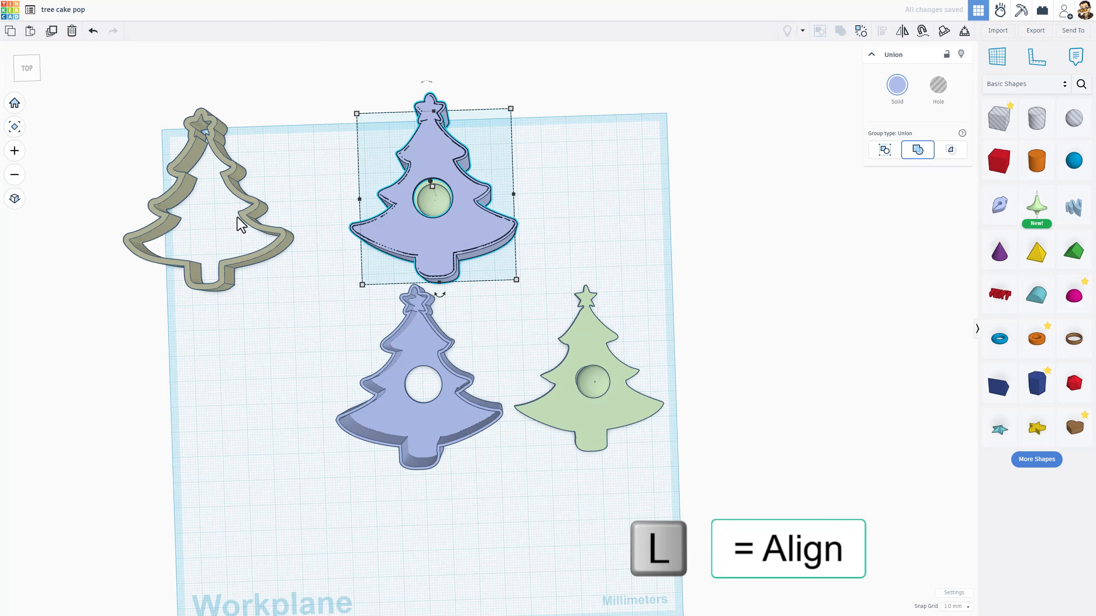
# Inspect the fit of the stamp inside the flipped cutter in transparent top and perspective views
pyautogui.click(21, 206)
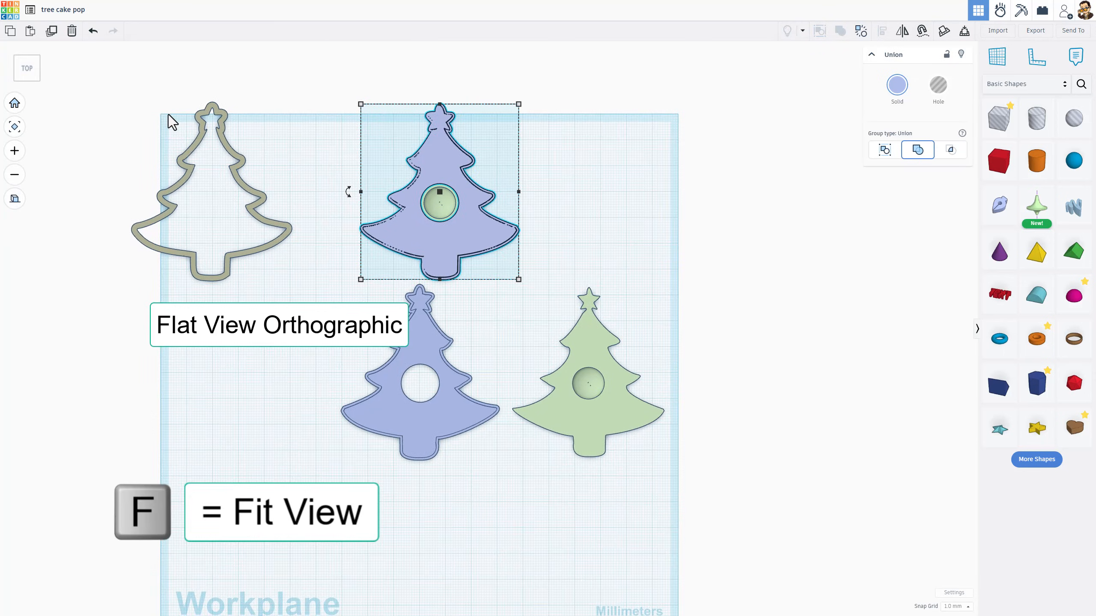
pyautogui.press('f')
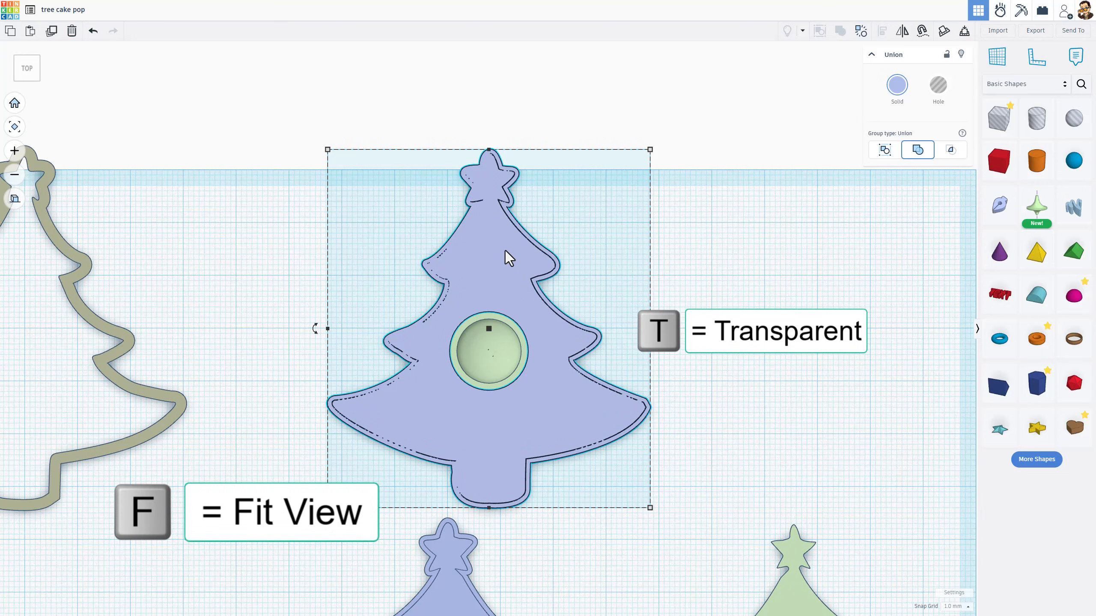
pyautogui.press('t')
pyautogui.scroll(3, 496, 303)
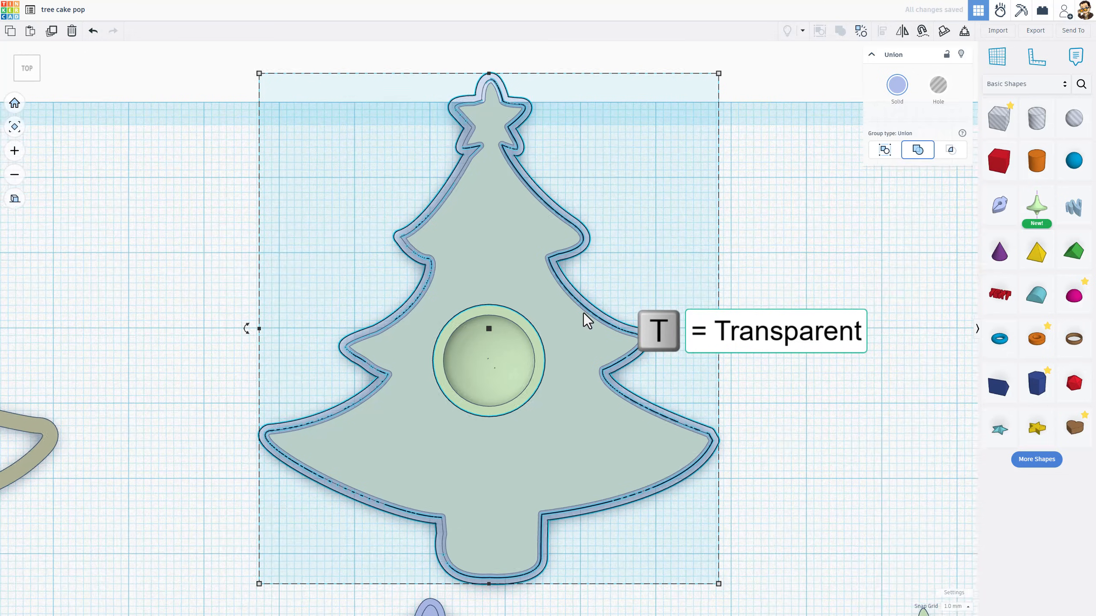
pyautogui.scroll(4, 585, 310)
pyautogui.scroll(-3, 403, 306)
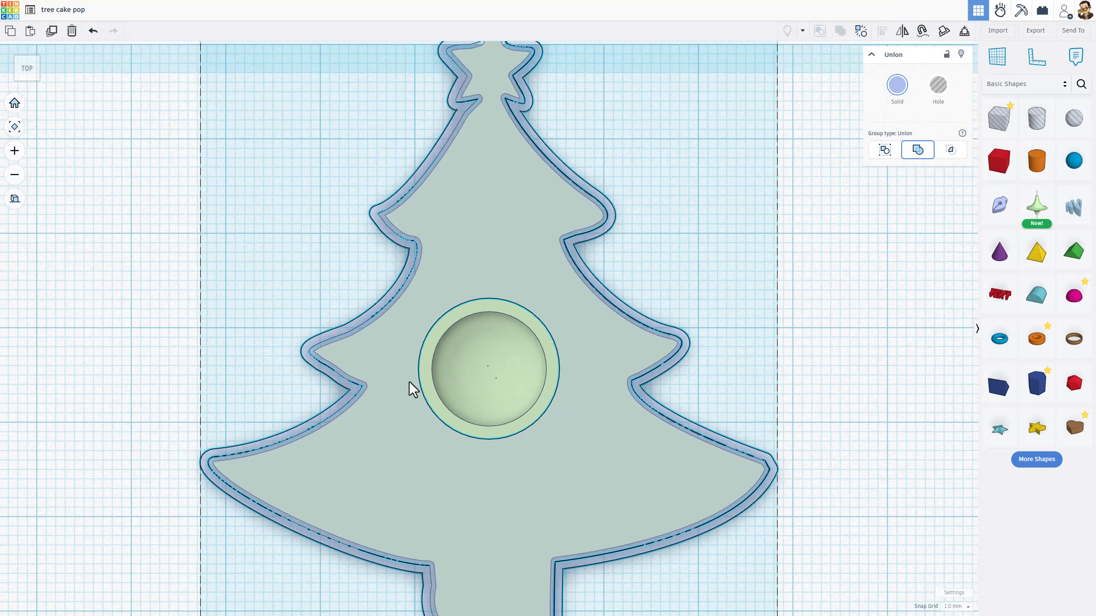
pyautogui.moveTo(408, 387); pyautogui.dragTo(631, 299, button='right')
pyautogui.click(533, 272)
pyautogui.scroll(-3, 534, 273)
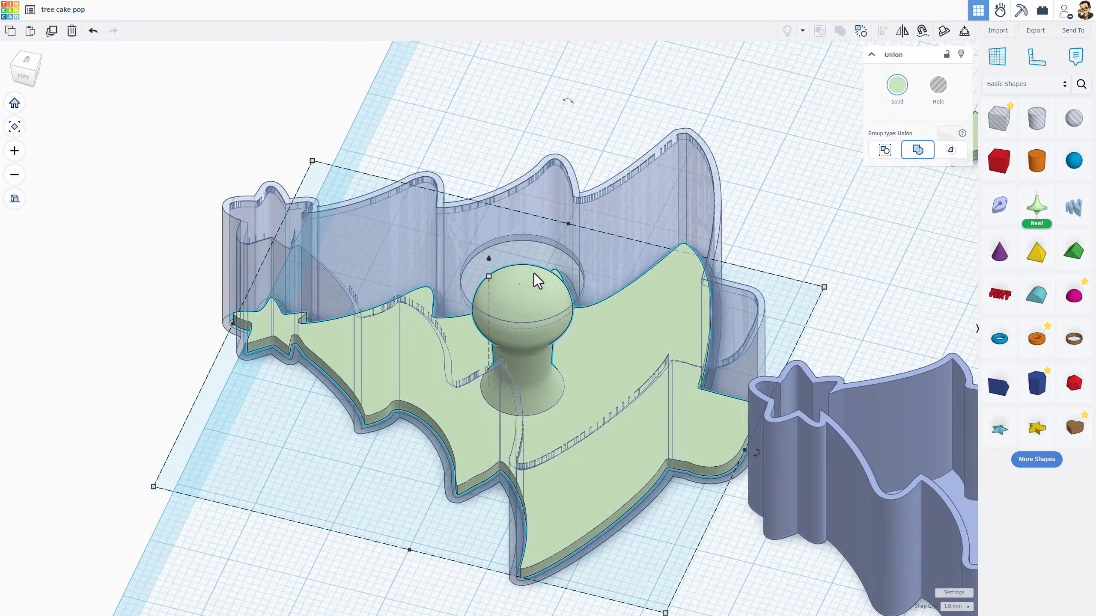
pyautogui.moveTo(534, 273); pyautogui.dragTo(559, 269, button='right')
pyautogui.click(14, 199)
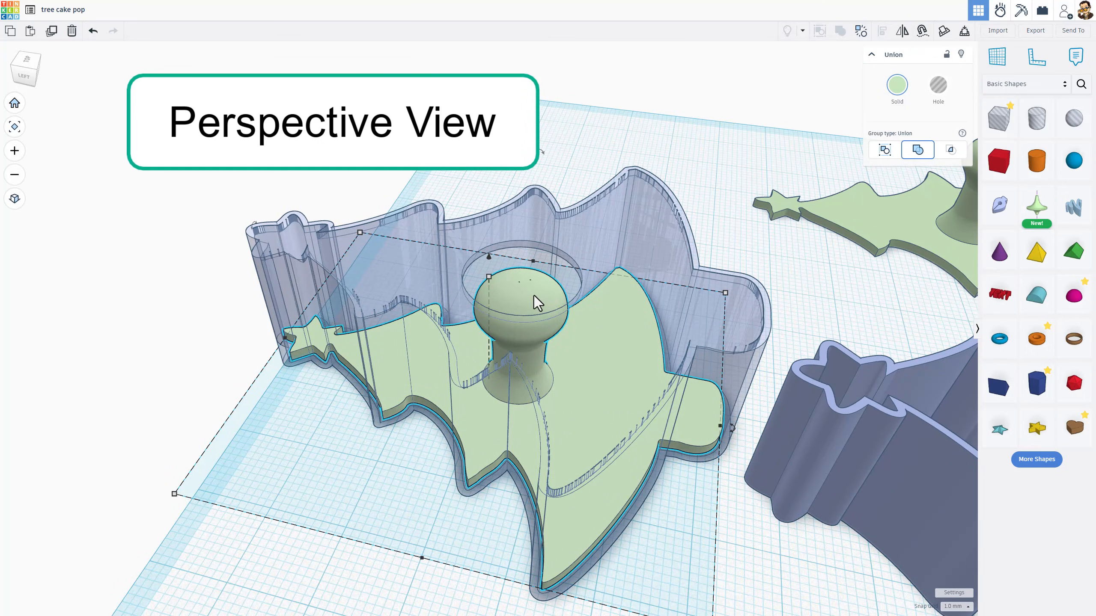
# Raise the stamp within the test assembly by 3 mm
pyautogui.hotkey('ctrl', 'Up')
pyautogui.hotkey('ctrl', 'Up')
pyautogui.hotkey('ctrl', 'Up')
pyautogui.hotkey('ctrl', 'Up')
pyautogui.hotkey('ctrl', 'Up')
pyautogui.hotkey('ctrl', 'Up')
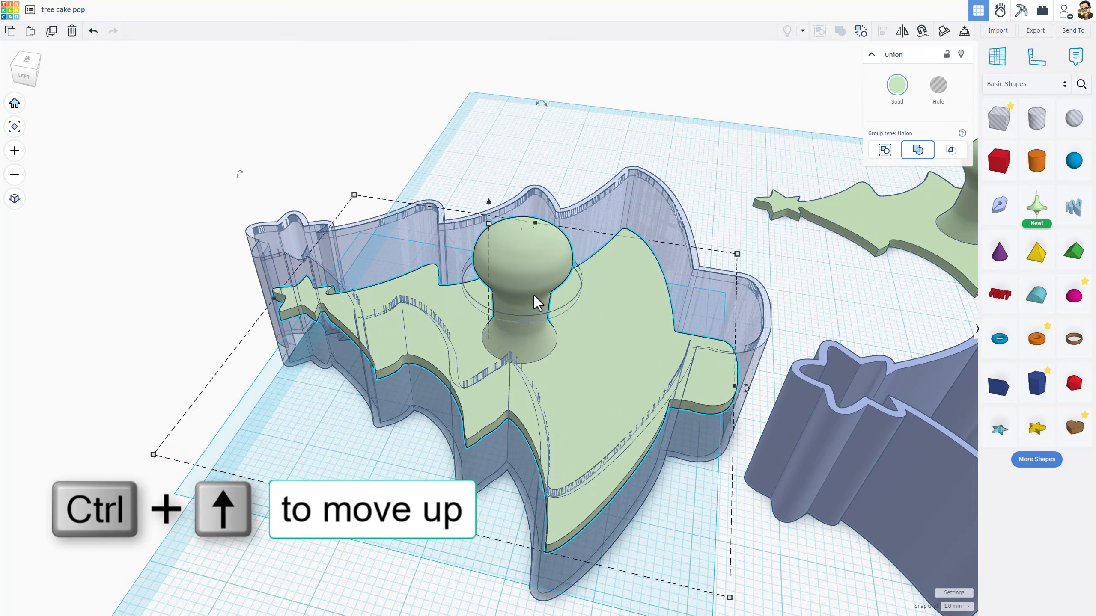
pyautogui.hotkey('ctrl', 'Up')
pyautogui.hotkey('ctrl', 'Up')
pyautogui.hotkey('ctrl', 'Up')
pyautogui.hotkey('ctrl', 'Up')
pyautogui.hotkey('ctrl', 'Up')
pyautogui.hotkey('ctrl', 'Up')
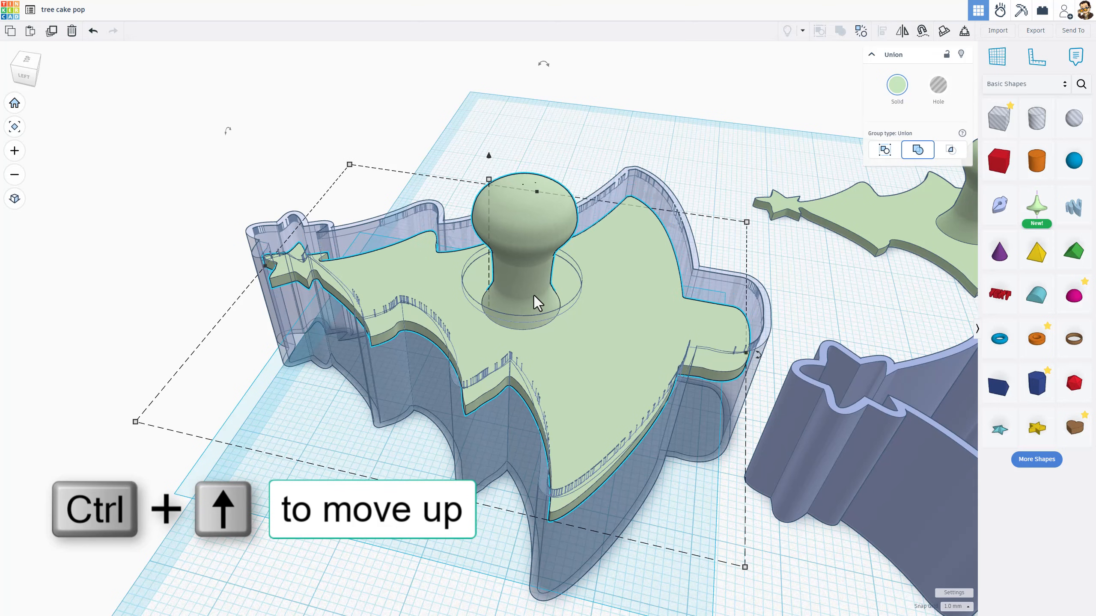
pyautogui.hotkey('ctrl', 'Down')
pyautogui.hotkey('ctrl', 'Down')
pyautogui.hotkey('ctrl', 'Down')
pyautogui.hotkey('ctrl', 'Down')
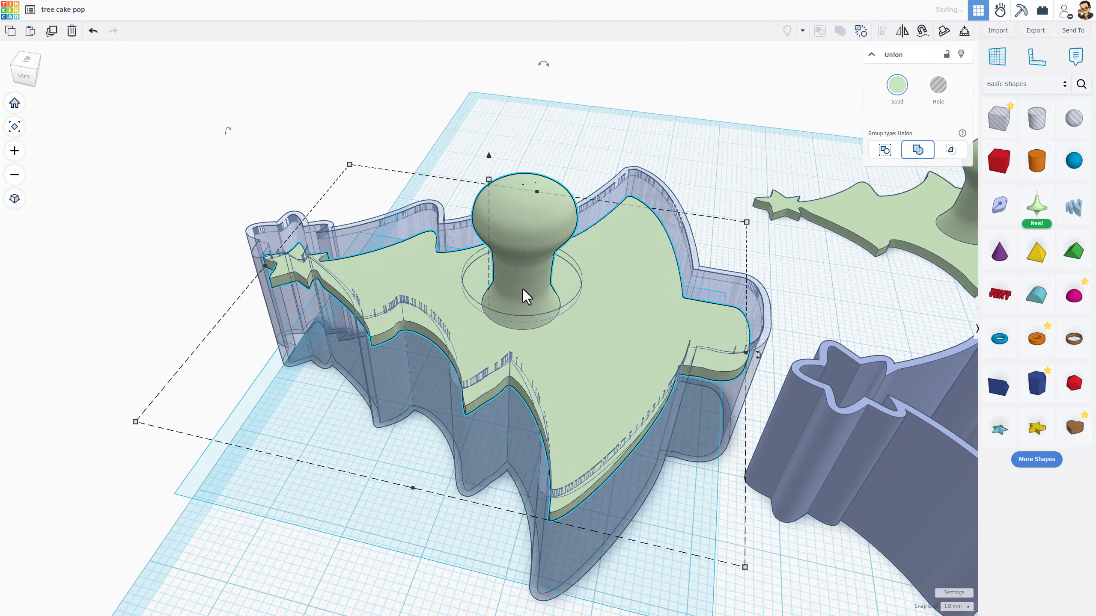
pyautogui.moveTo(523, 290); pyautogui.dragTo(325, 356, button='right')
pyautogui.scroll(-2, 325, 356)
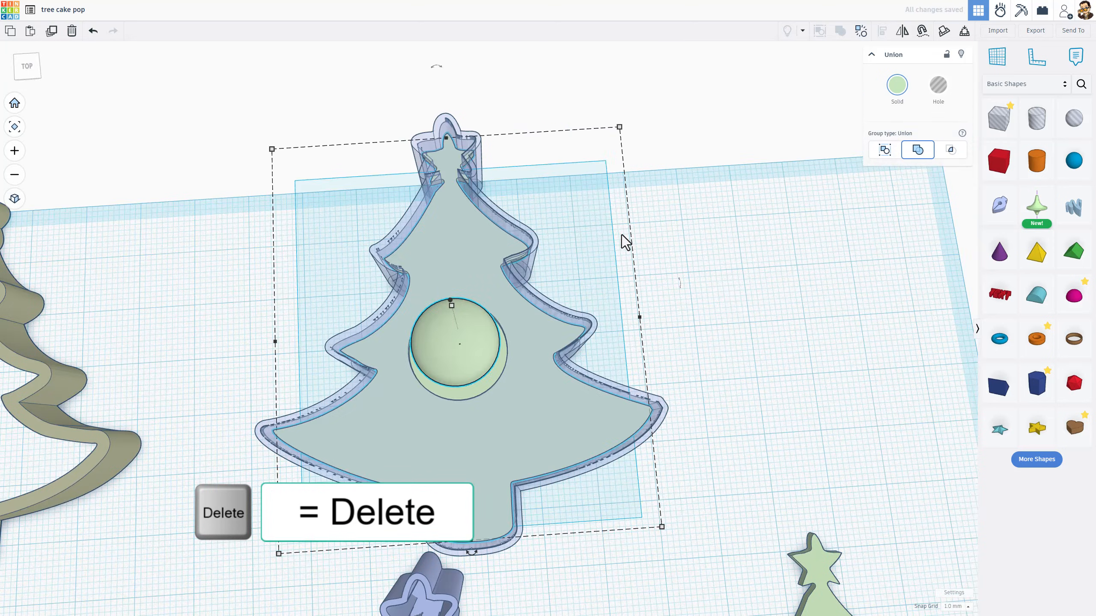
# Delete the duplicated test assembly
pyautogui.click(577, 216)
pyautogui.moveTo(577, 215); pyautogui.dragTo(345, 264)
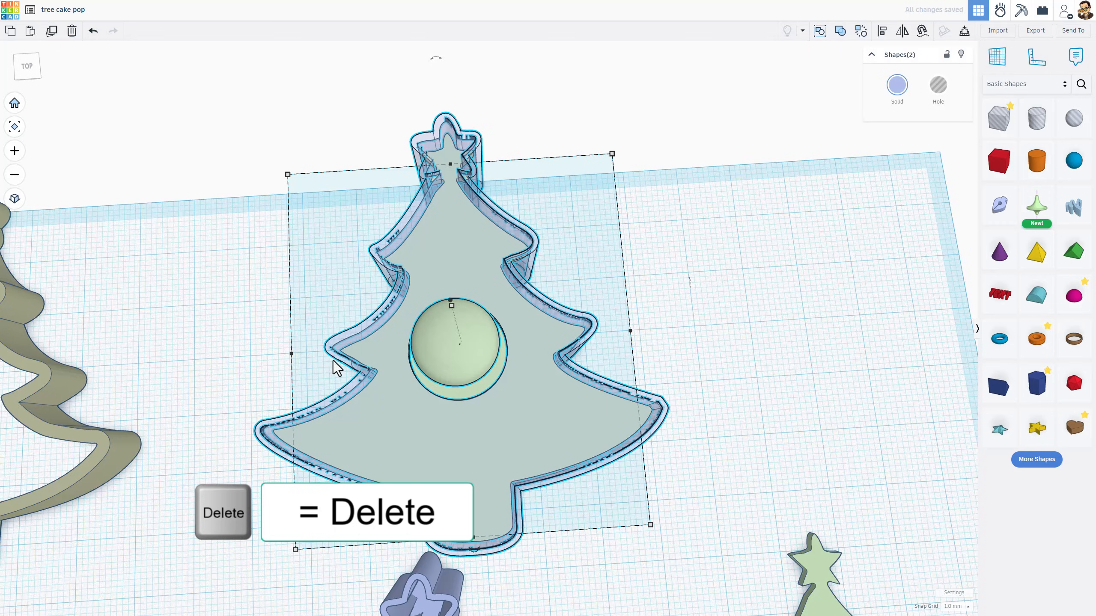
pyautogui.press('Delete')
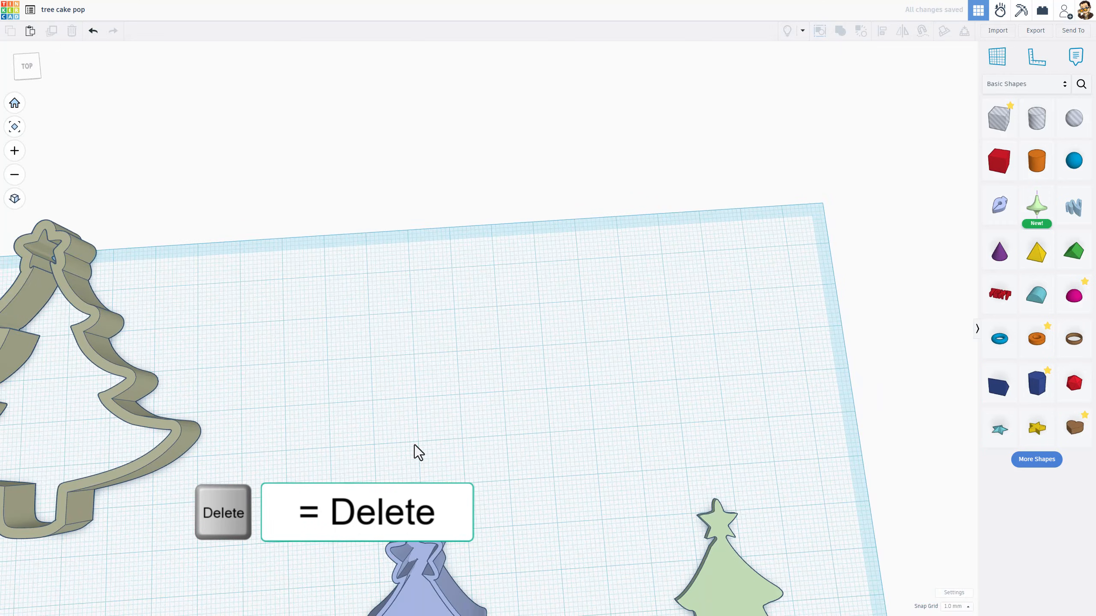
# Export the cutter and stamp together as the STL file tree cake pop.stl
pyautogui.moveTo(415, 445); pyautogui.dragTo(413, 394, button='middle')
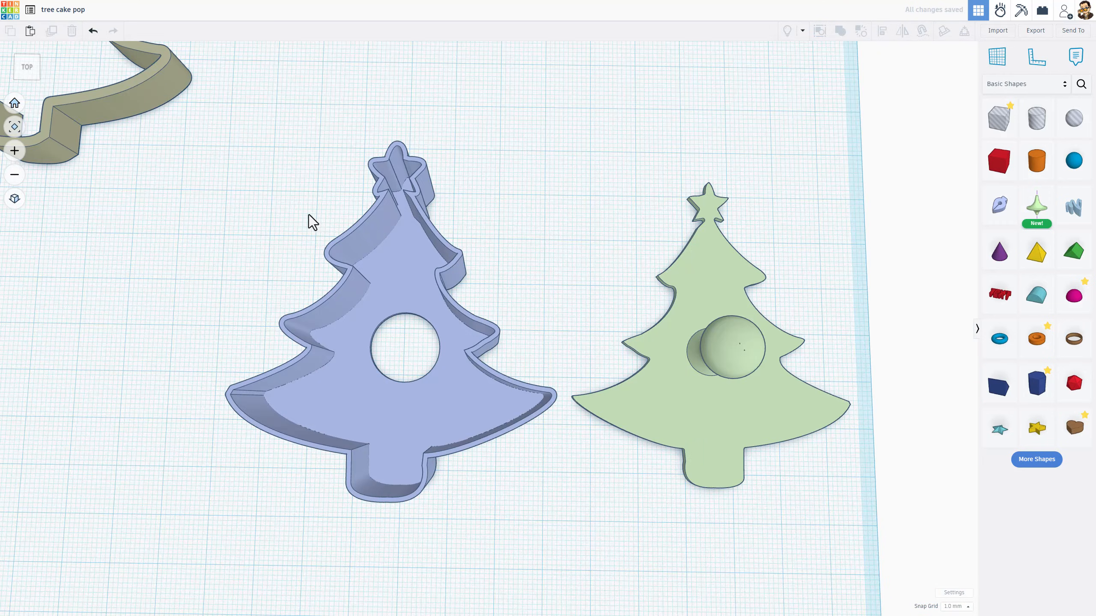
pyautogui.moveTo(274, 189); pyautogui.dragTo(729, 454)
pyautogui.moveTo(730, 454); pyautogui.dragTo(782, 375, button='right')
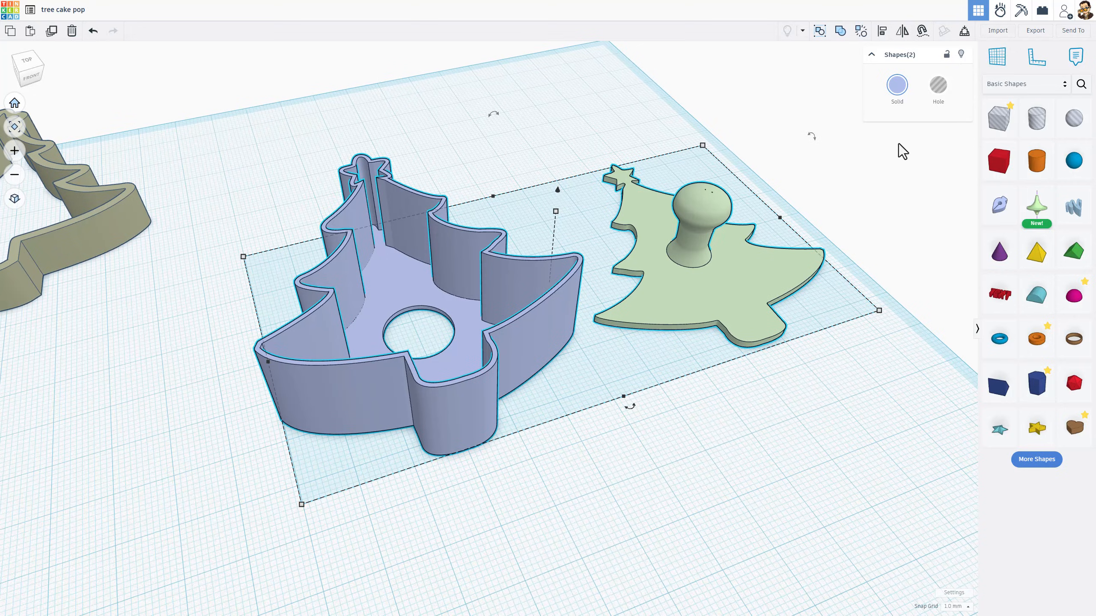
pyautogui.click(1035, 31)
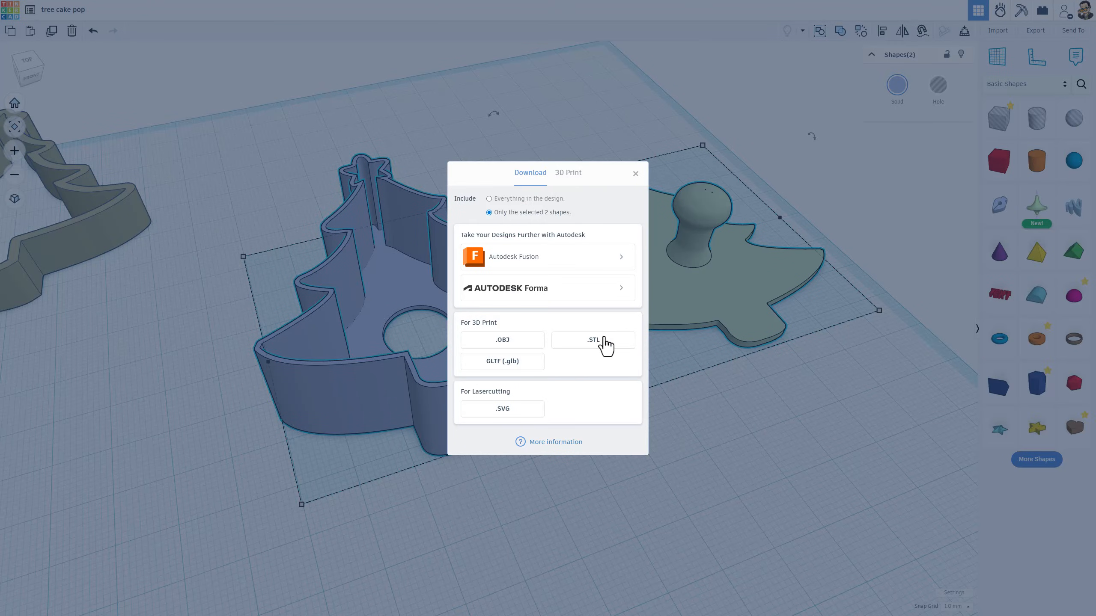
pyautogui.click(588, 340)
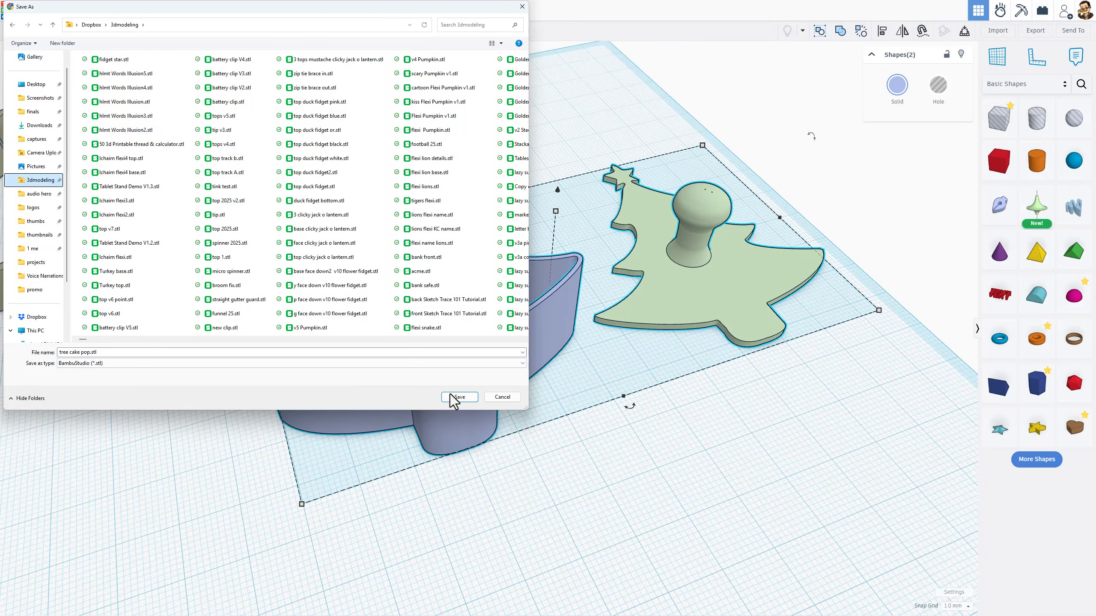
pyautogui.click(462, 399)
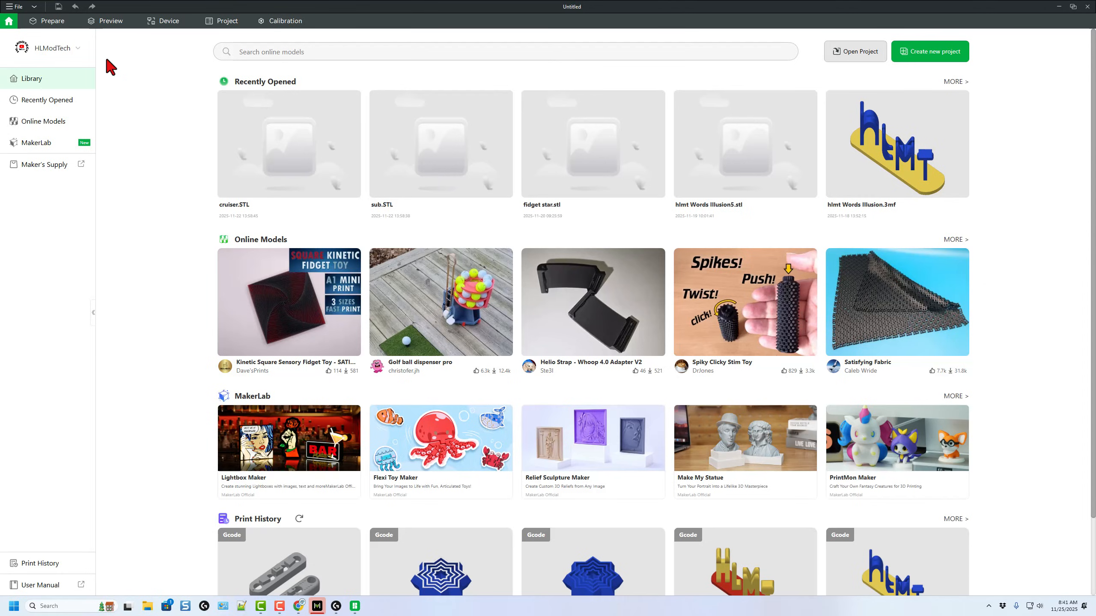
# Create a new project and import the tree cake pop.stl file onto the build plate
pyautogui.click(918, 65)
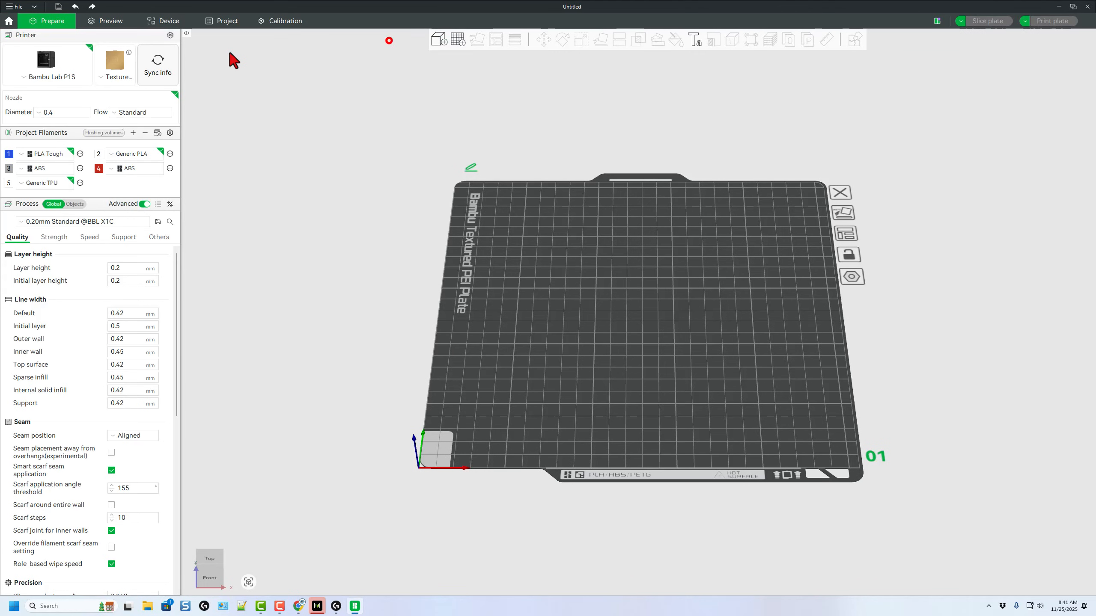
pyautogui.hotkey('ctrl', 'i')
pyautogui.doubleClick(118, 59)
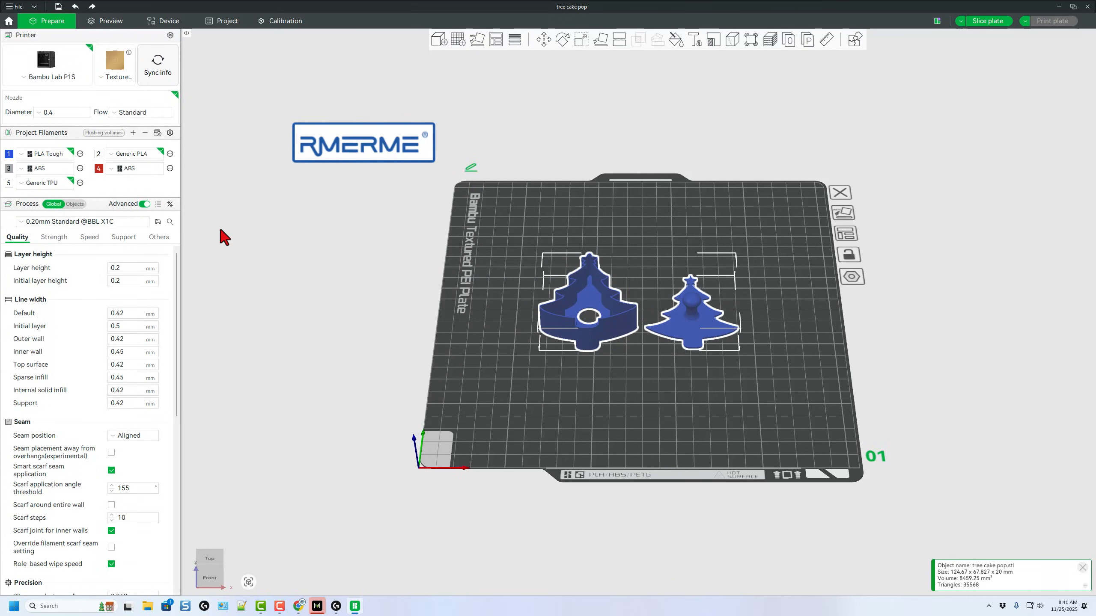
pyautogui.moveTo(728, 428)
pyautogui.mouseDown()
pyautogui.moveTo(722, 398)
pyautogui.moveTo(648, 449)
pyautogui.moveTo(661, 449)
pyautogui.mouseUp()
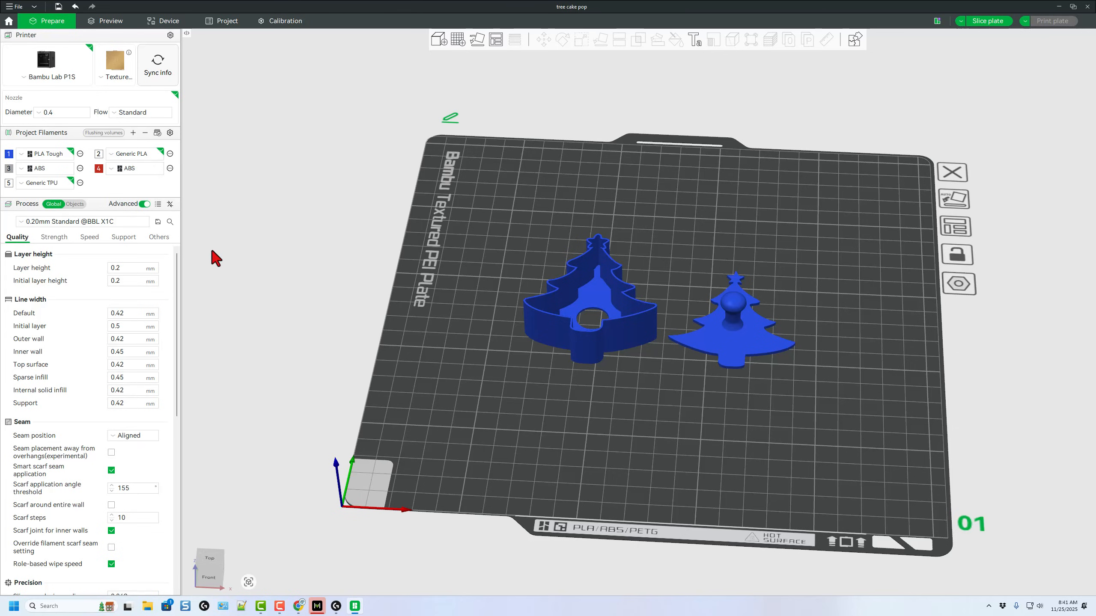
pyautogui.click(121, 222)
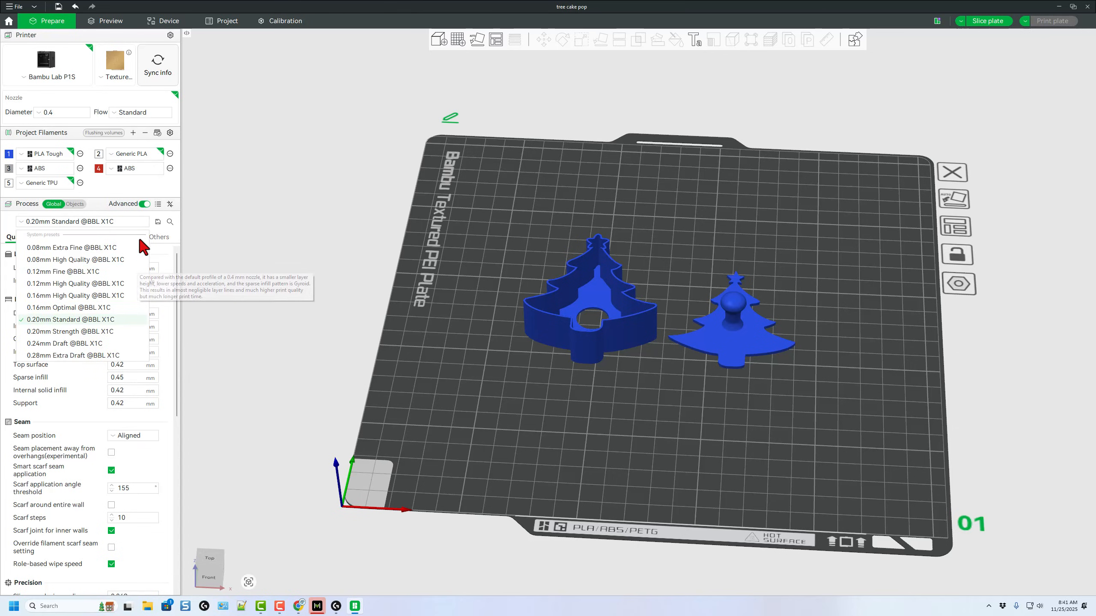
pyautogui.click(160, 191)
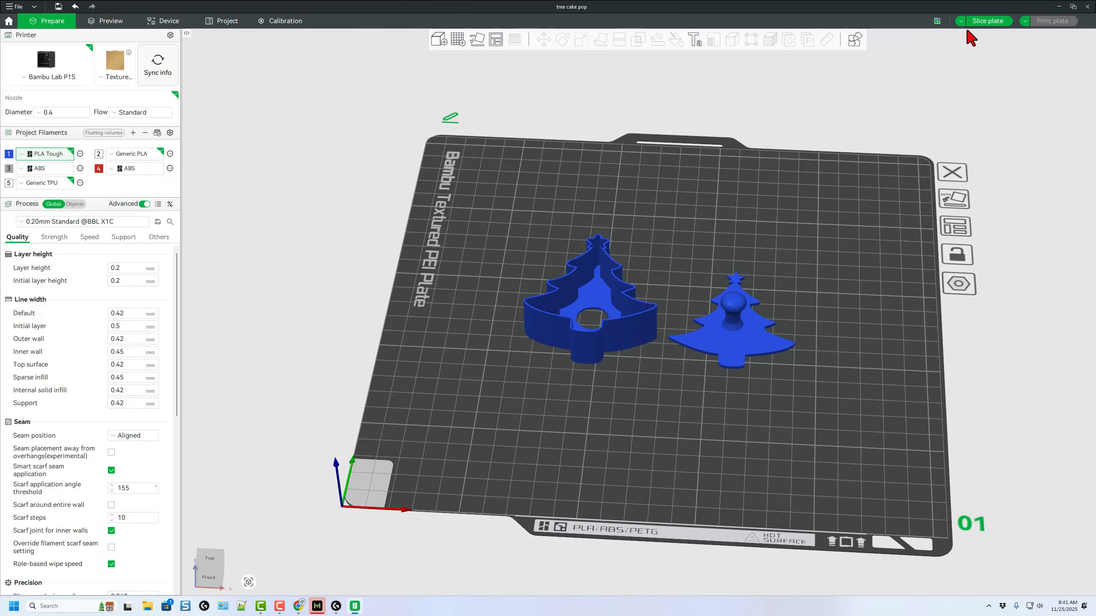
pyautogui.click(978, 25)
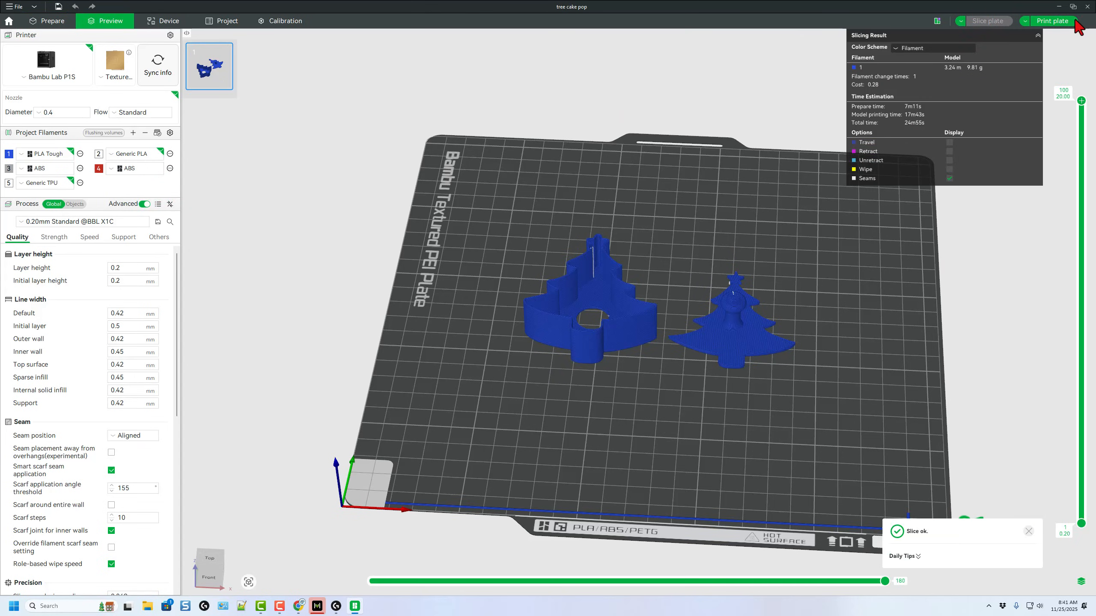
pyautogui.click(1038, 23)
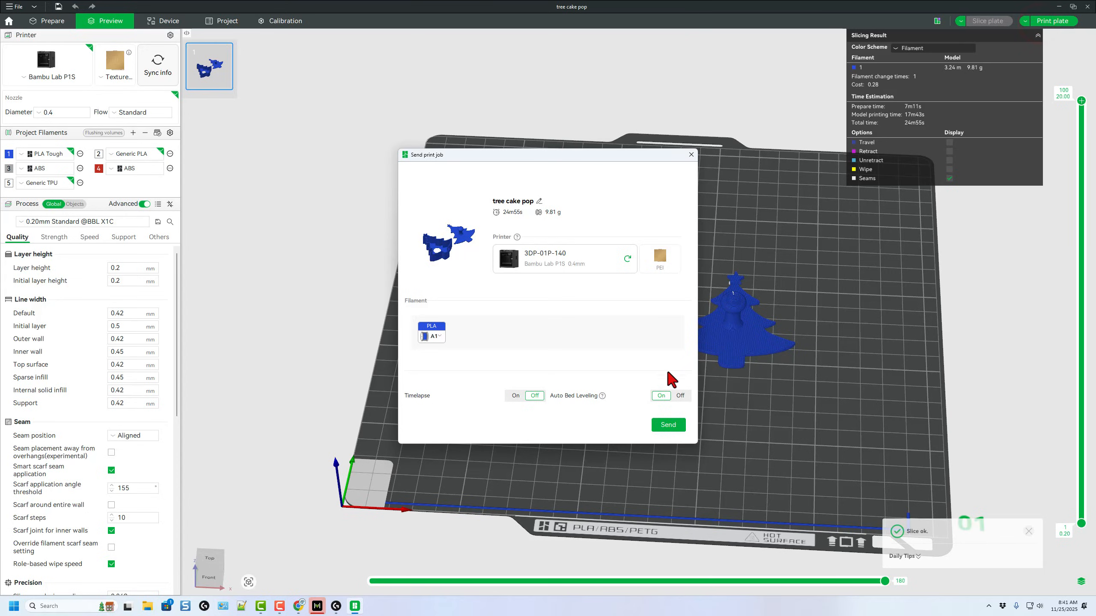